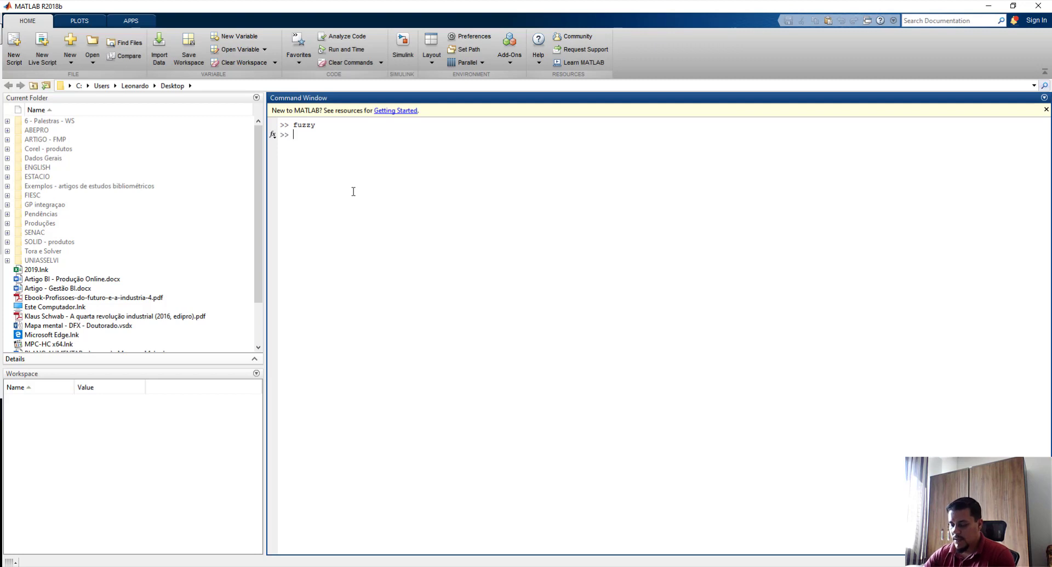
- Launch the Fuzzy Logic Designer with the fuzzy command and look through the available defuzzification methods
key("Return")
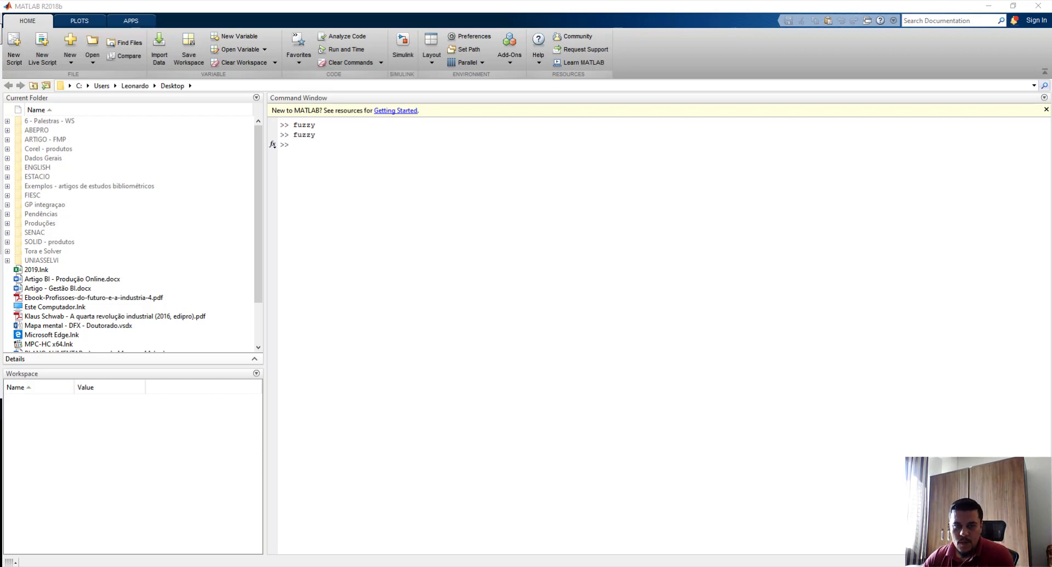
left_click_drag(172, 169, 568, 167)
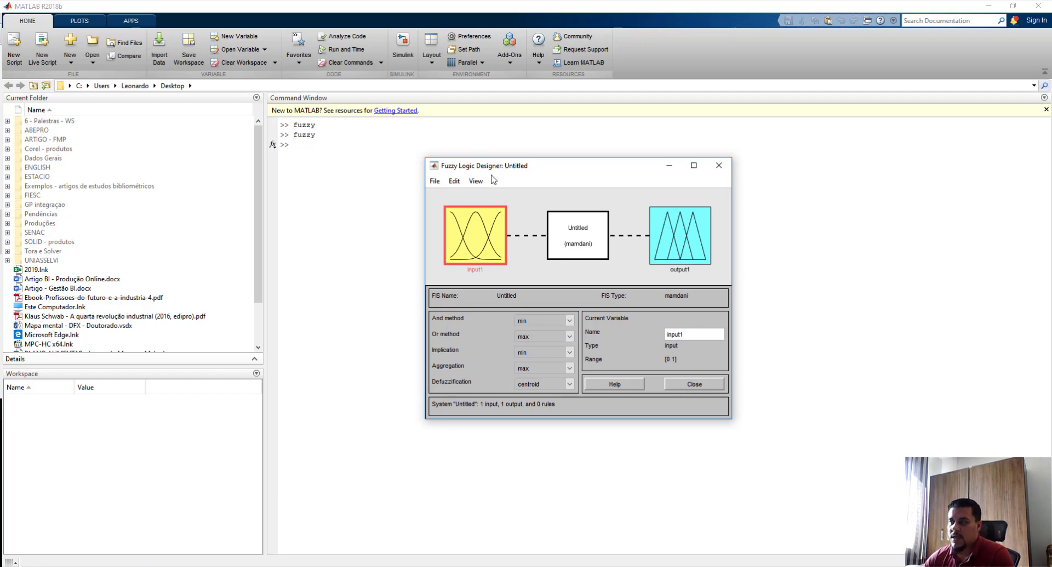
left_click_drag(547, 171, 583, 184)
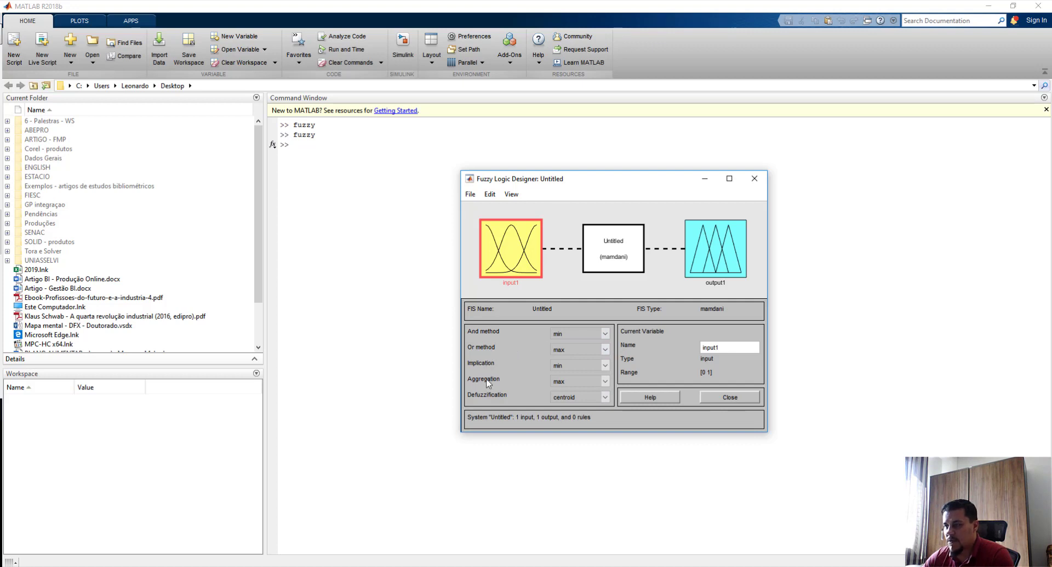
left_click(606, 399)
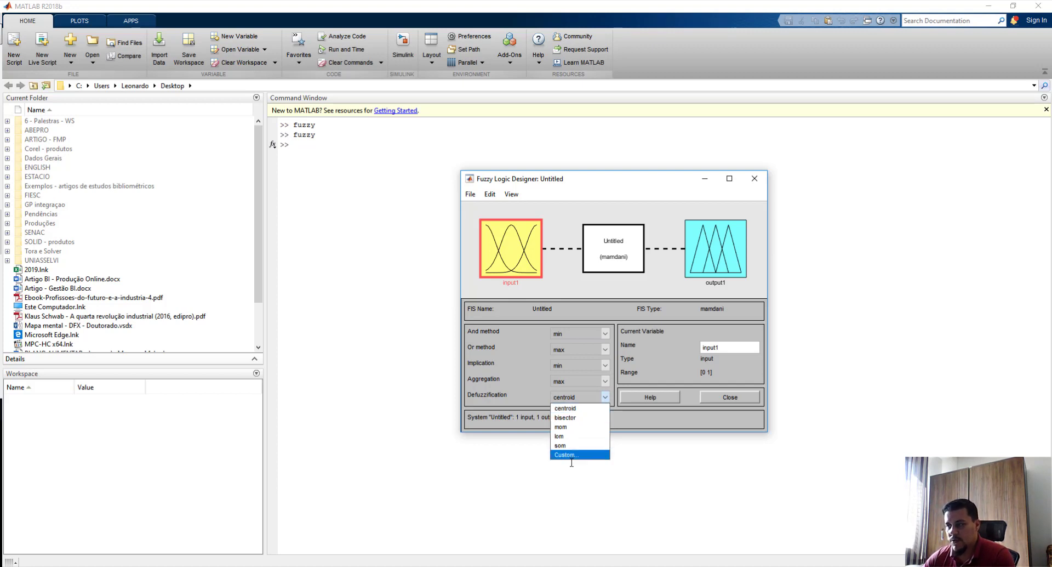
left_click(569, 394)
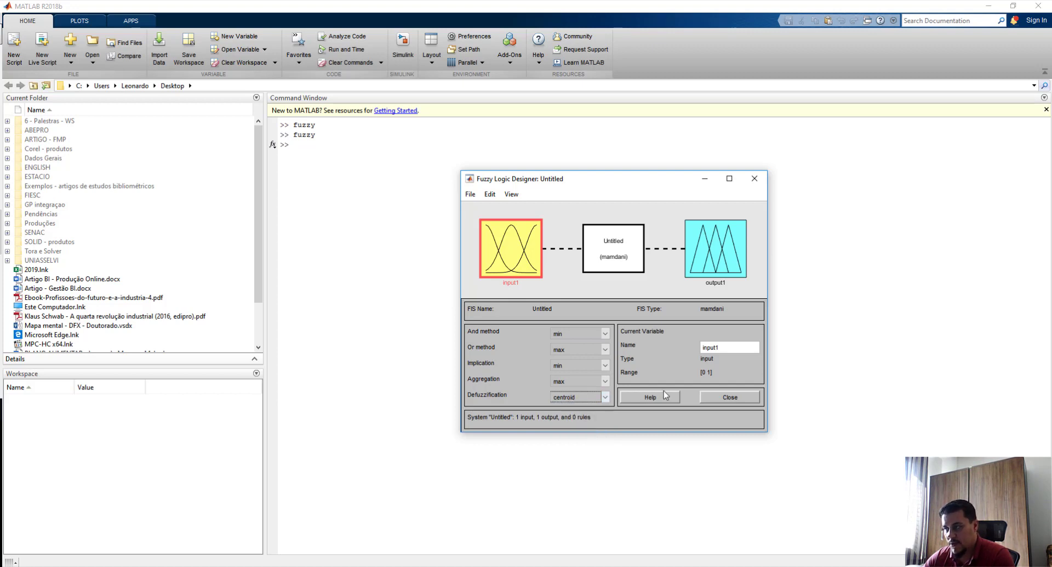
- Rename the first input variable of the fuzzy system to Sujeira
left_click(728, 346)
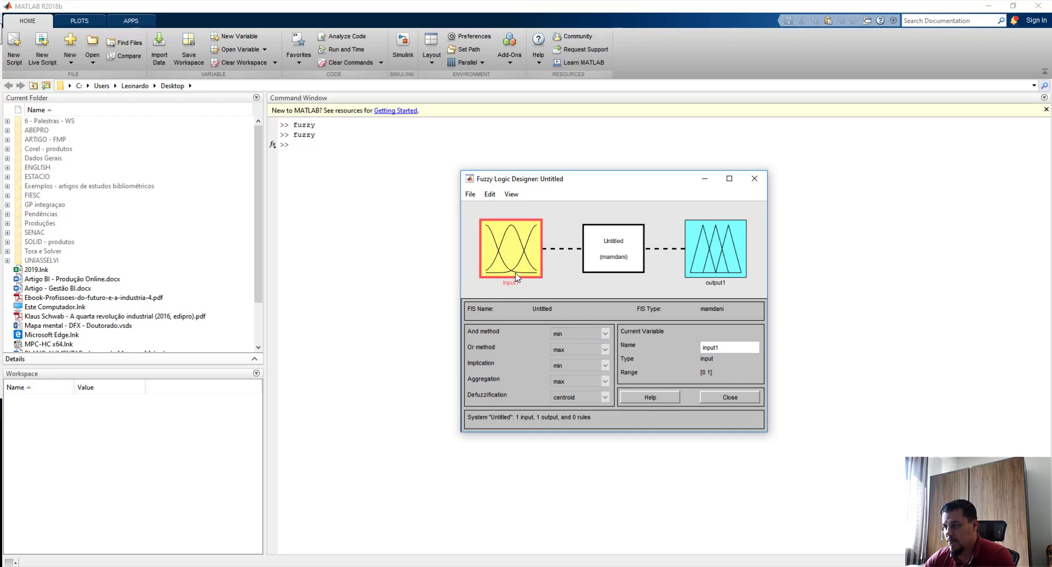
double_click(714, 347)
type("Sujeira")
key("Return")
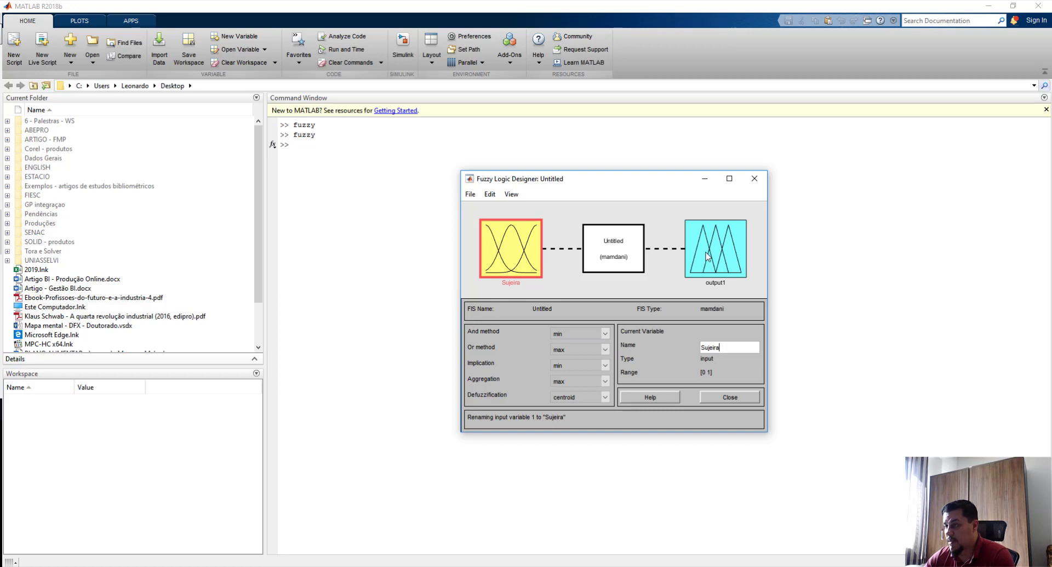
left_click(541, 256)
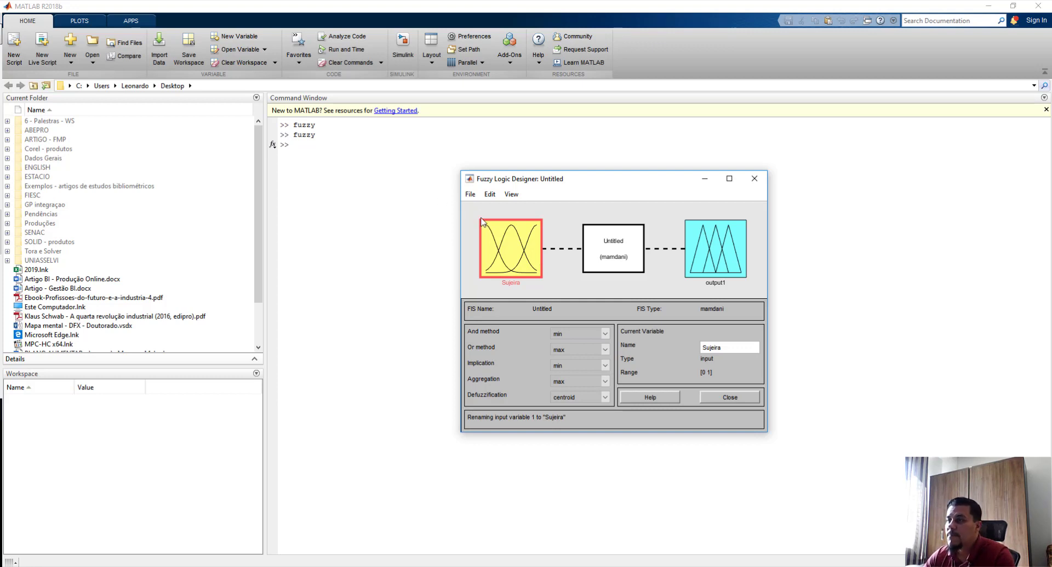
- Add a second input variable to the fuzzy system and name it Peso
left_click(471, 195)
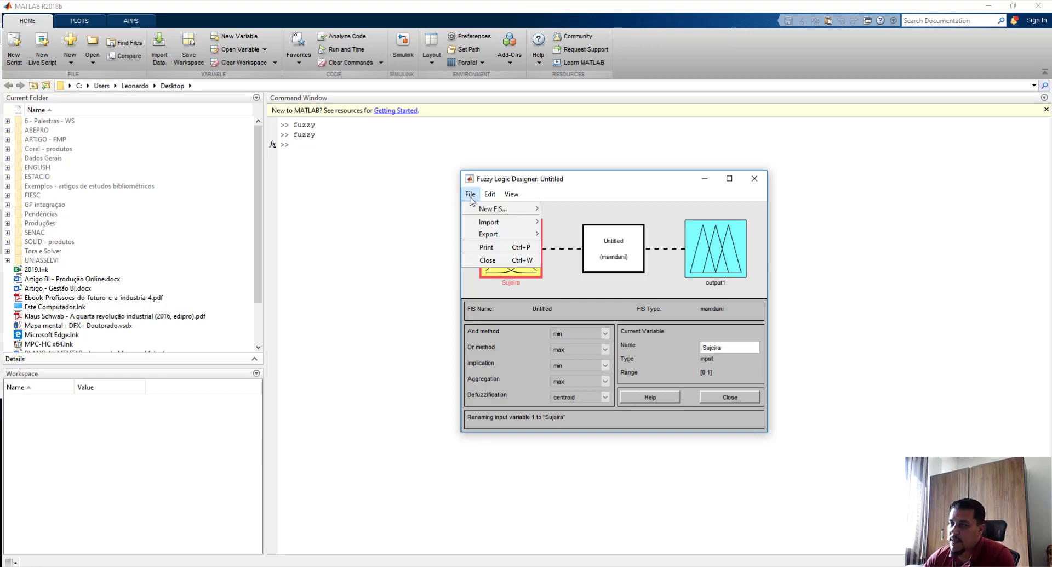
mouse_move(485, 201)
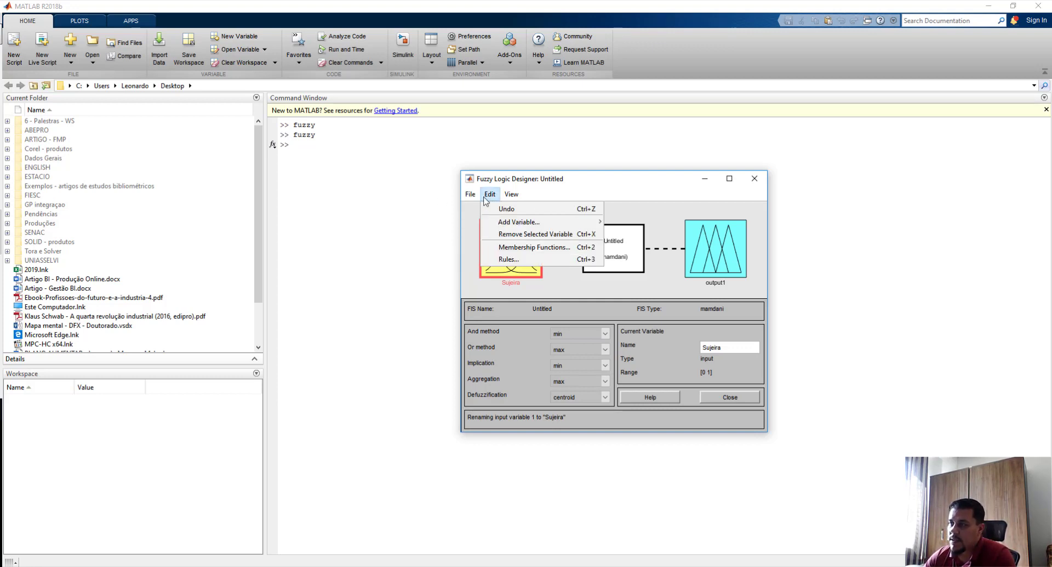
mouse_move(519, 223)
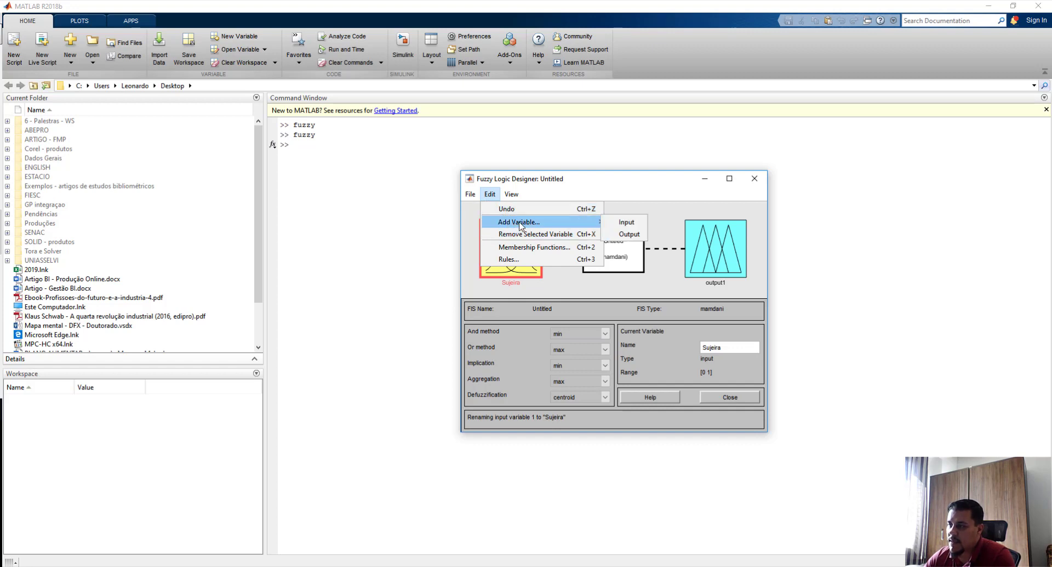
left_click(626, 227)
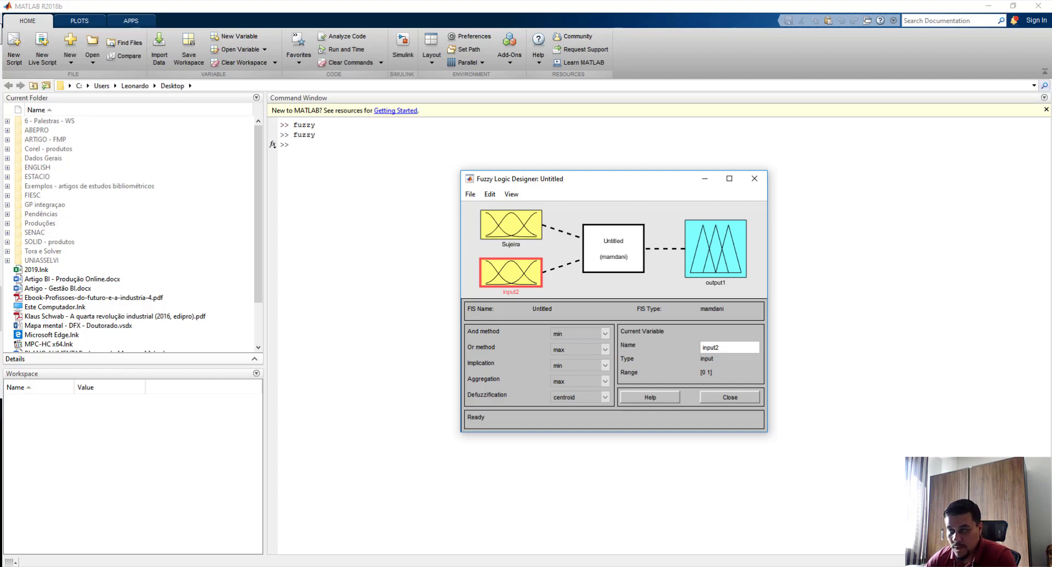
left_click(806, 369)
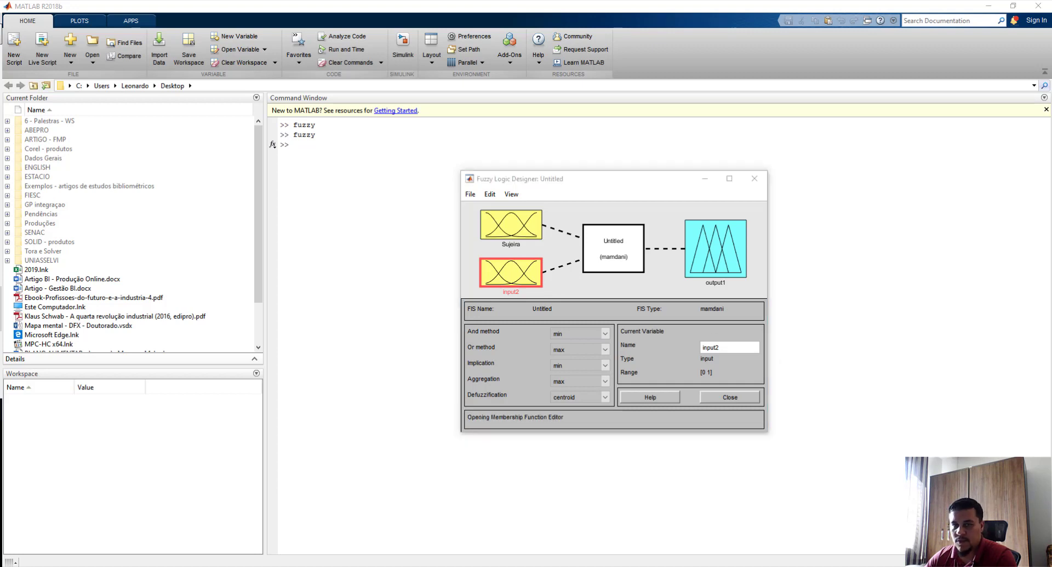
left_click(722, 329)
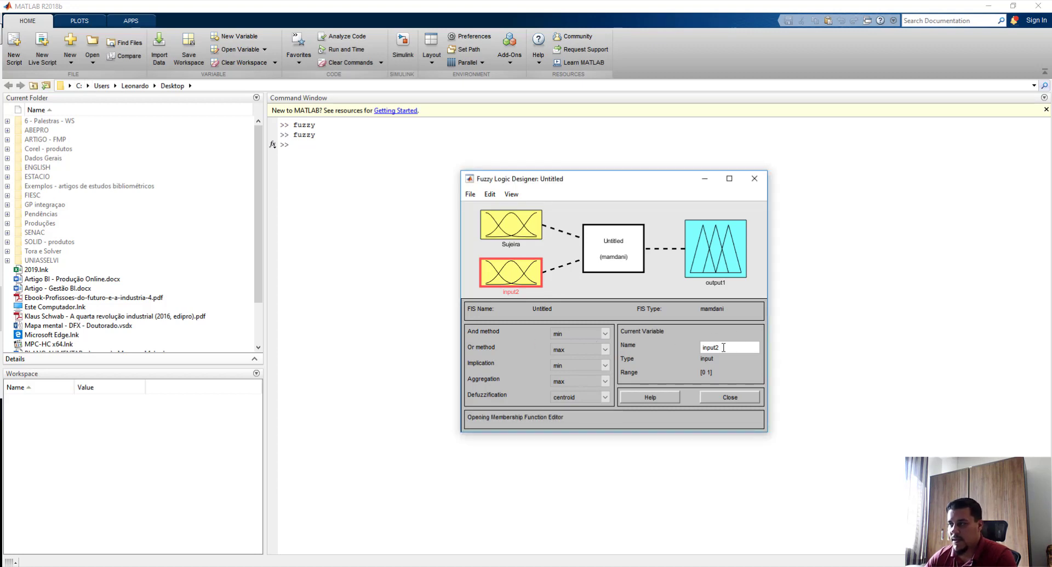
double_click(723, 347)
type("Peso")
key("Return")
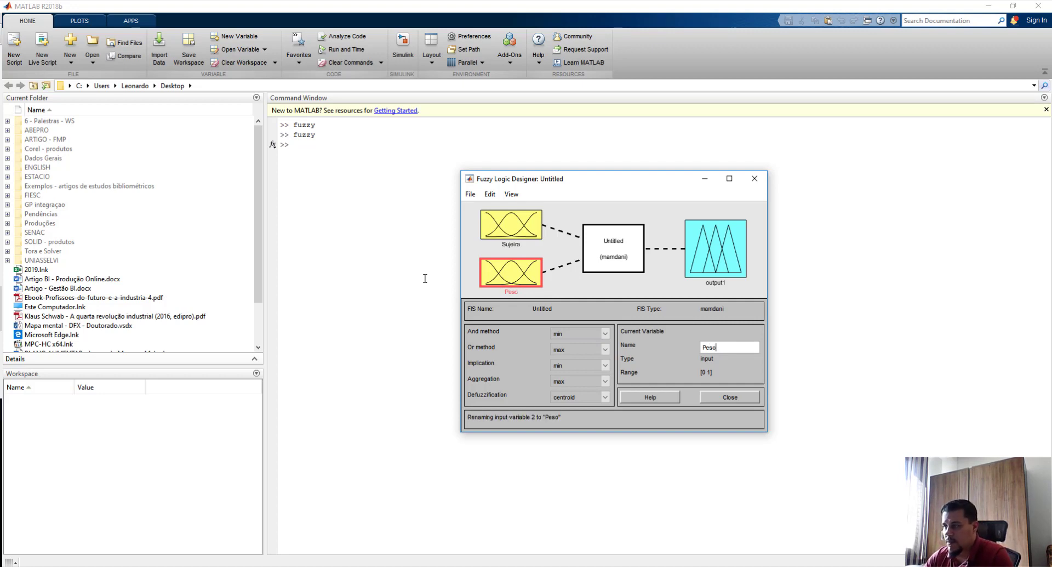
left_click(509, 225)
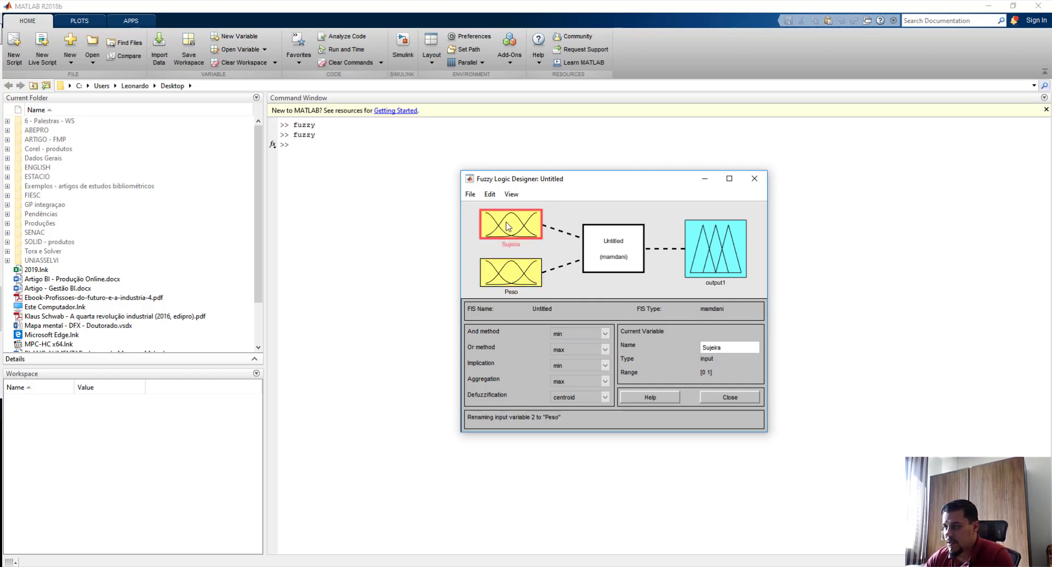
left_click(501, 266)
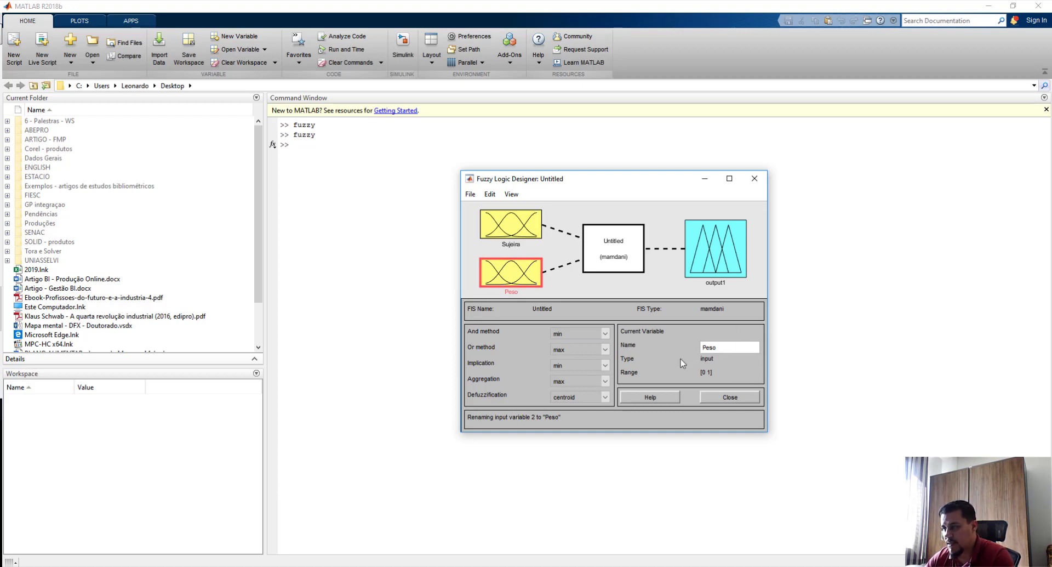
left_click(526, 227)
left_click(523, 277)
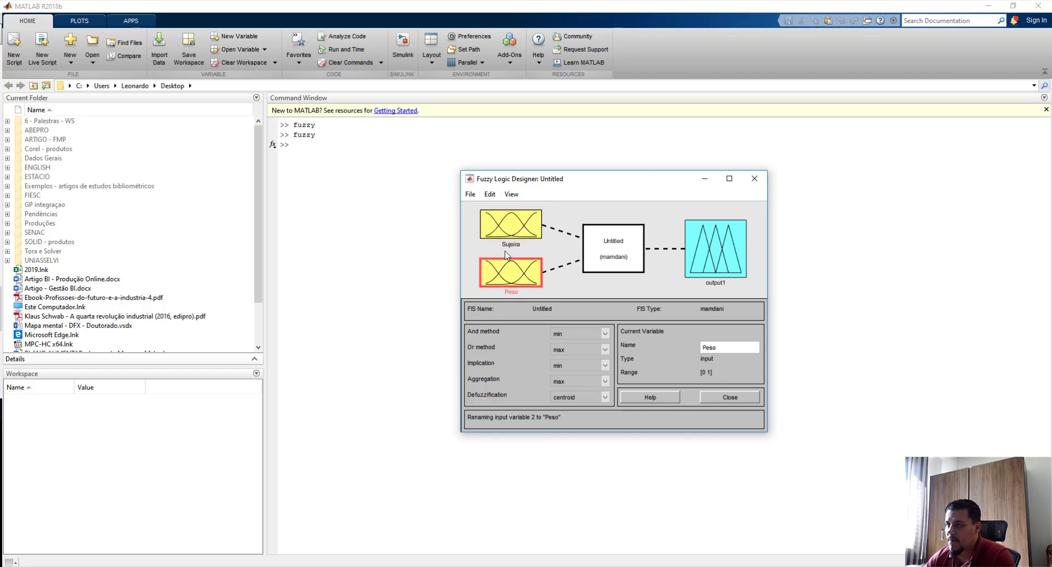
left_click(513, 222)
- Rename the output variable of the fuzzy system to QtdeSabao
left_click(692, 263)
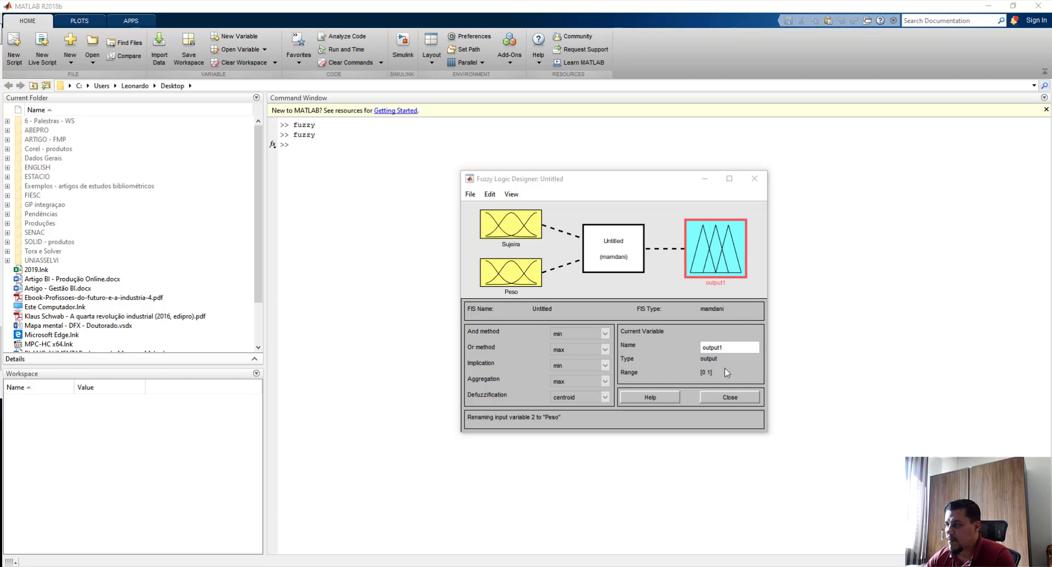
left_click(672, 345)
type("QtdeSabao")
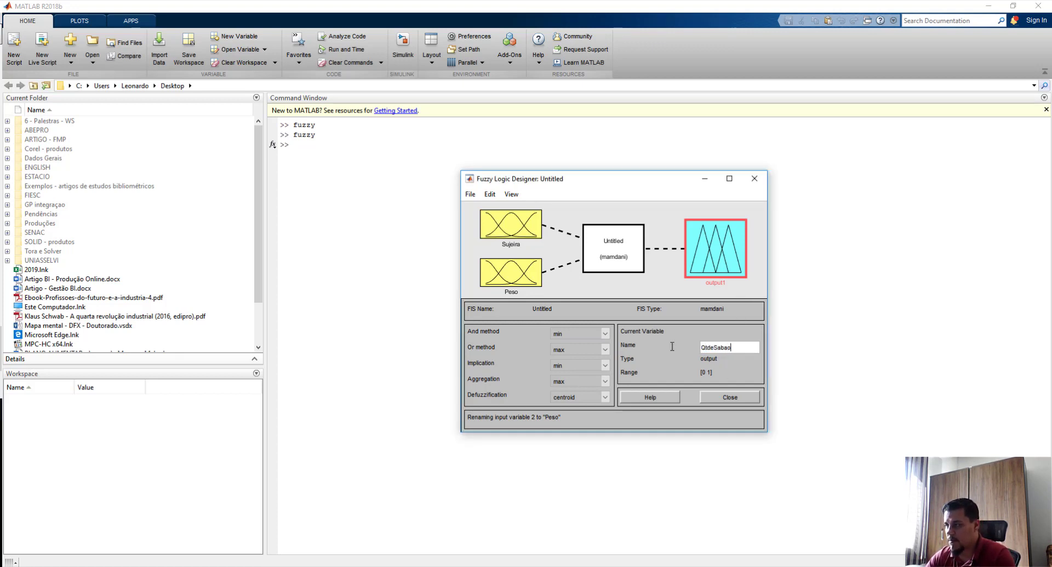
key("Return")
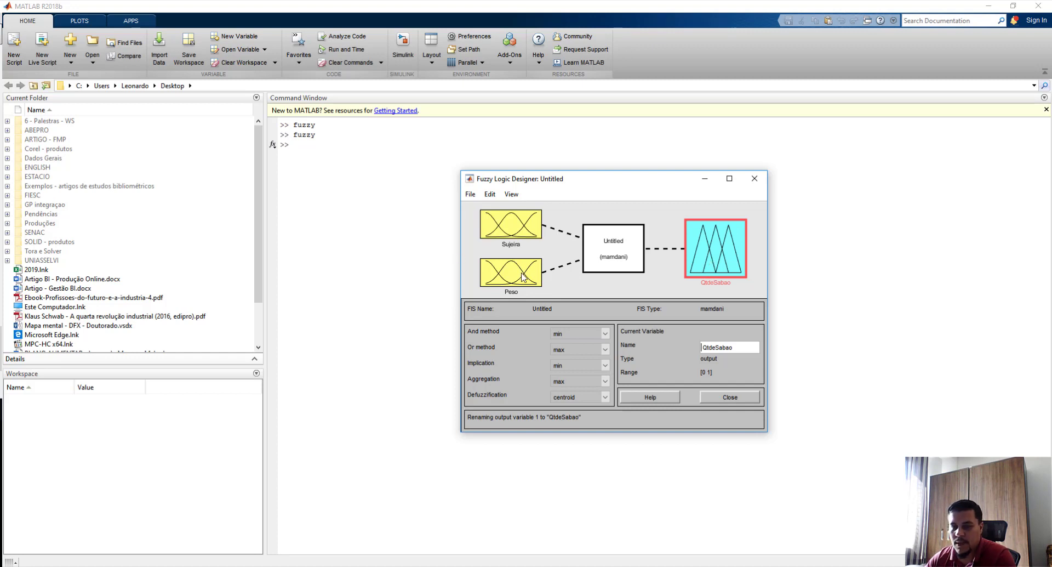
- Open the Membership Function Editor for Sujeira and place it side by side with the Fuzzy Logic Designer
left_click(521, 230)
double_click(521, 230)
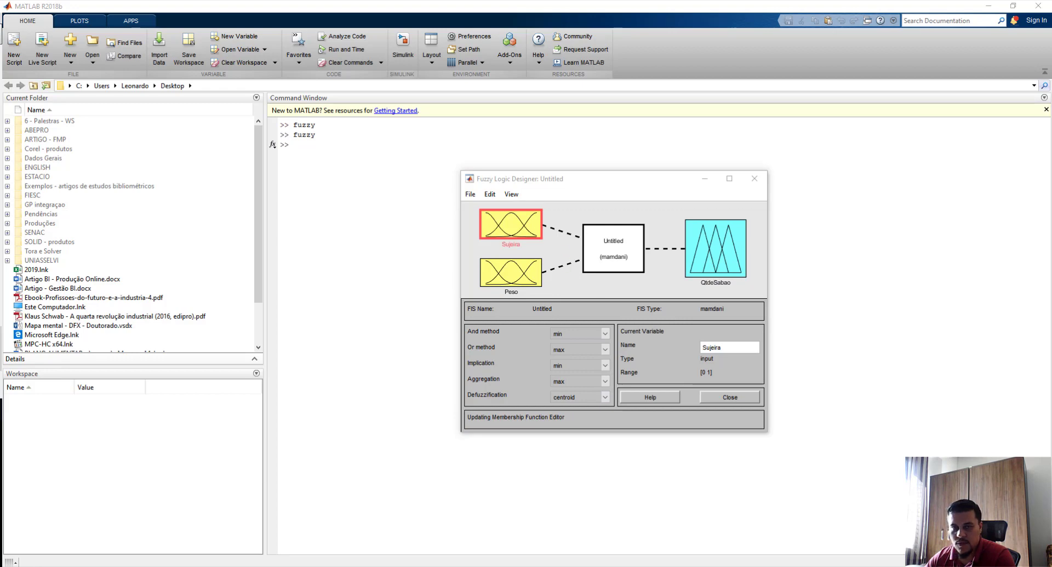
left_click_drag(644, 298, 667, 248)
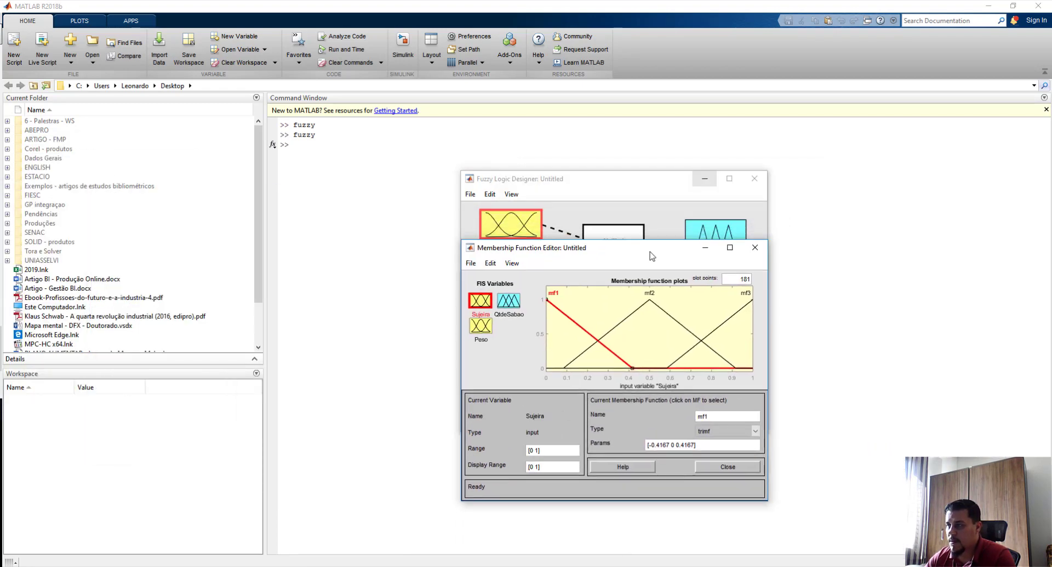
left_click_drag(623, 181, 268, 164)
left_click_drag(564, 252, 692, 168)
left_click_drag(321, 174, 427, 178)
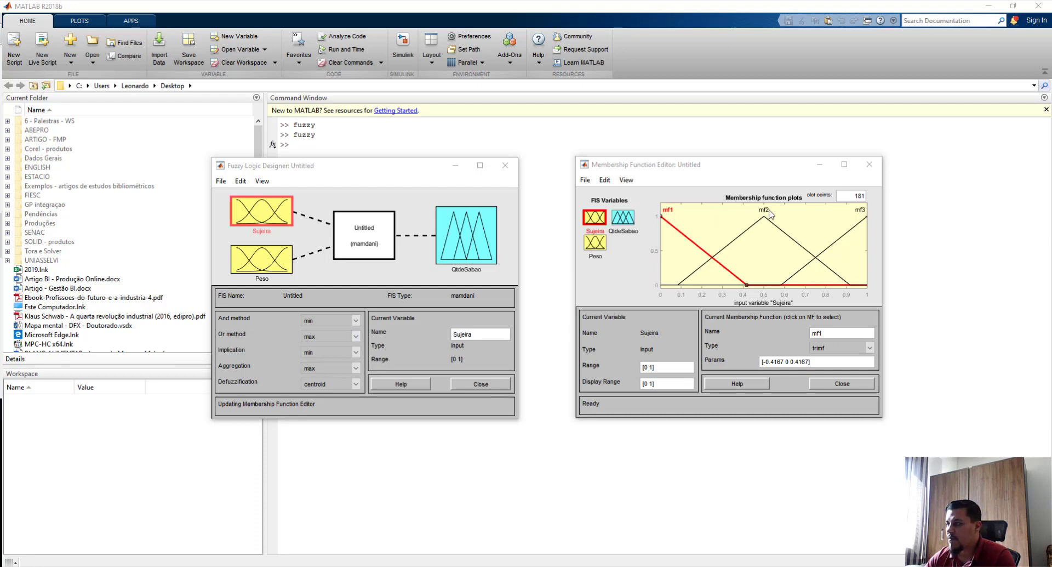
- Delete the membership function mf3 from Sujeira and set the variable's range to [0 10]
left_click(861, 222)
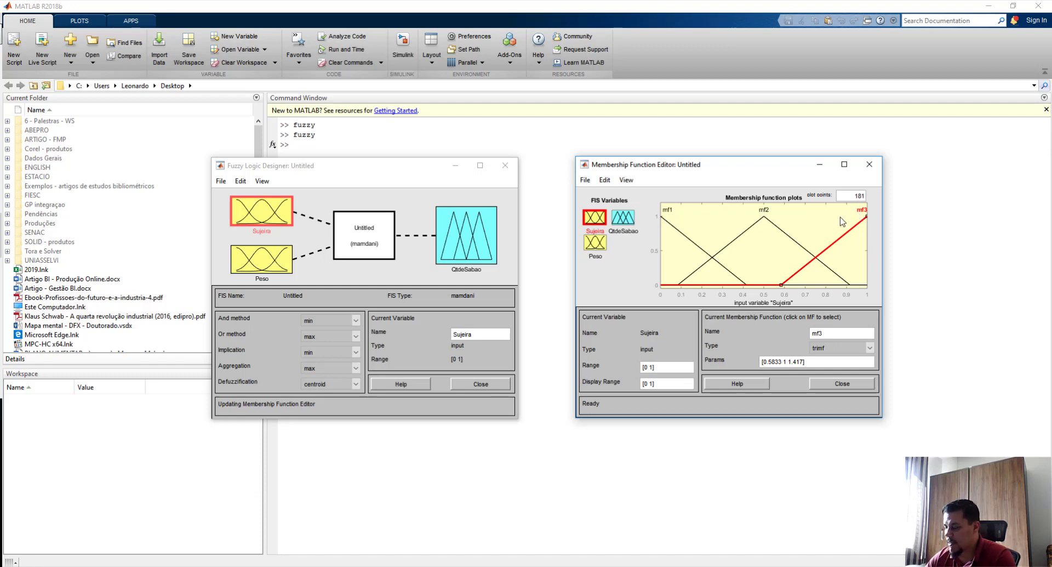
key("Delete")
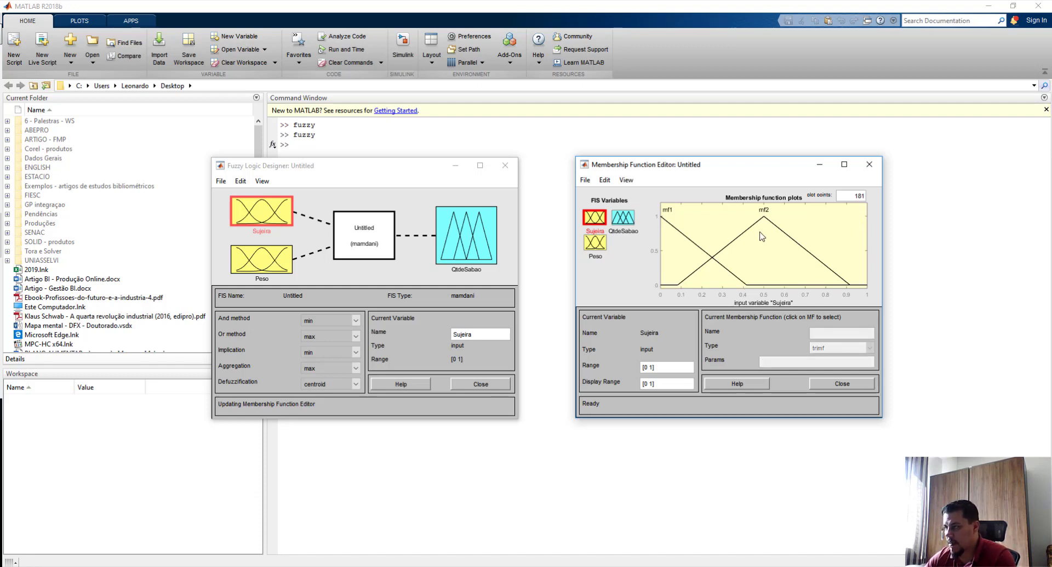
left_click(603, 221)
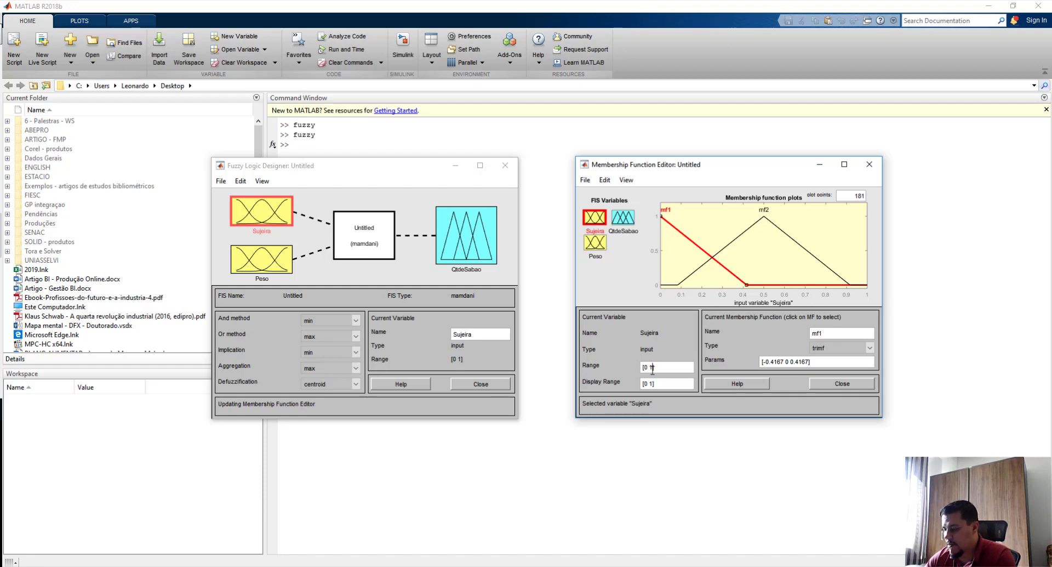
key("Return")
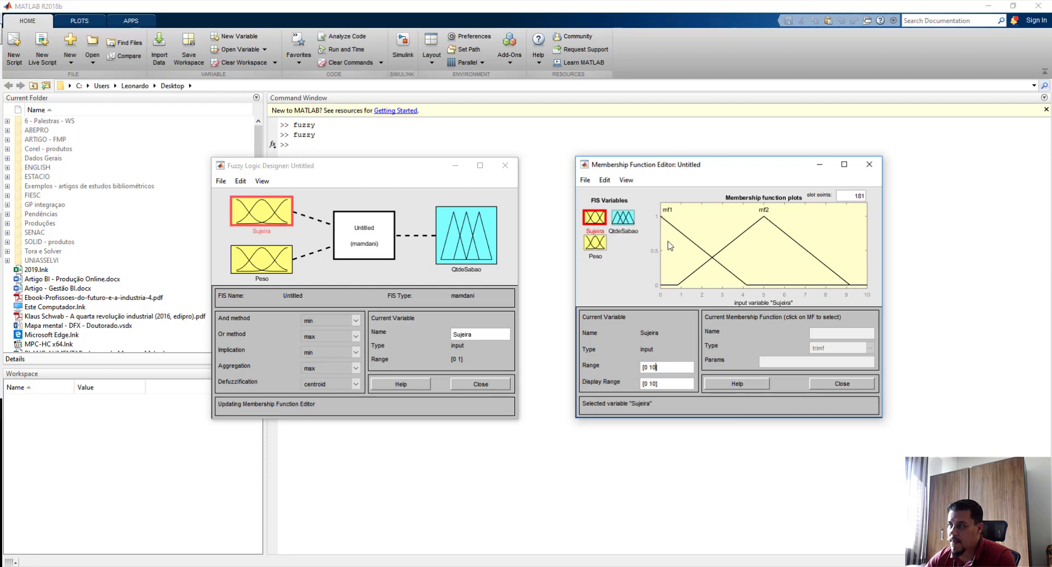
- Rename Sujeira's membership function mf1 to Baixo
left_click(668, 214)
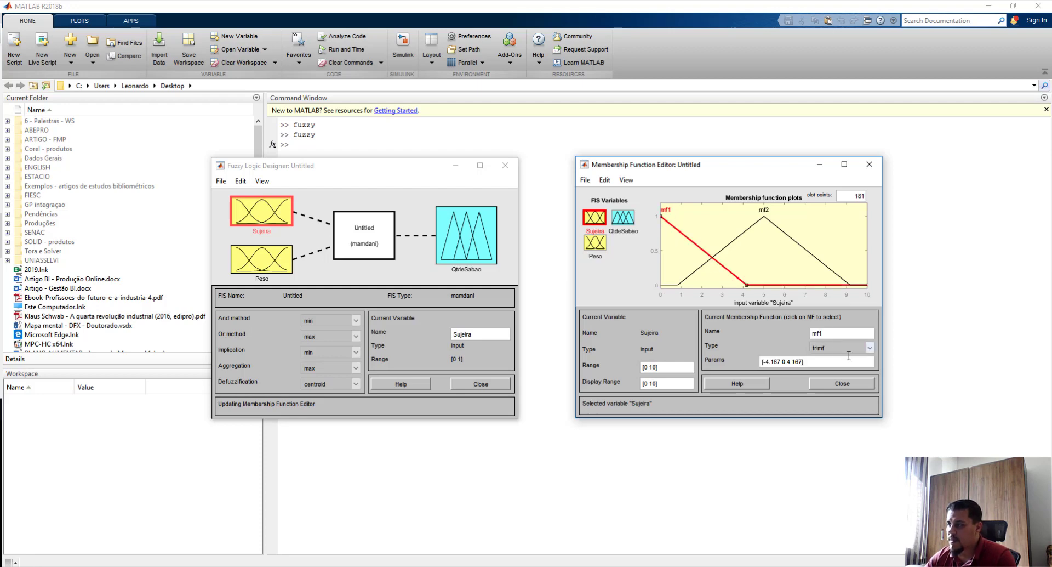
double_click(828, 330)
type("Baixo")
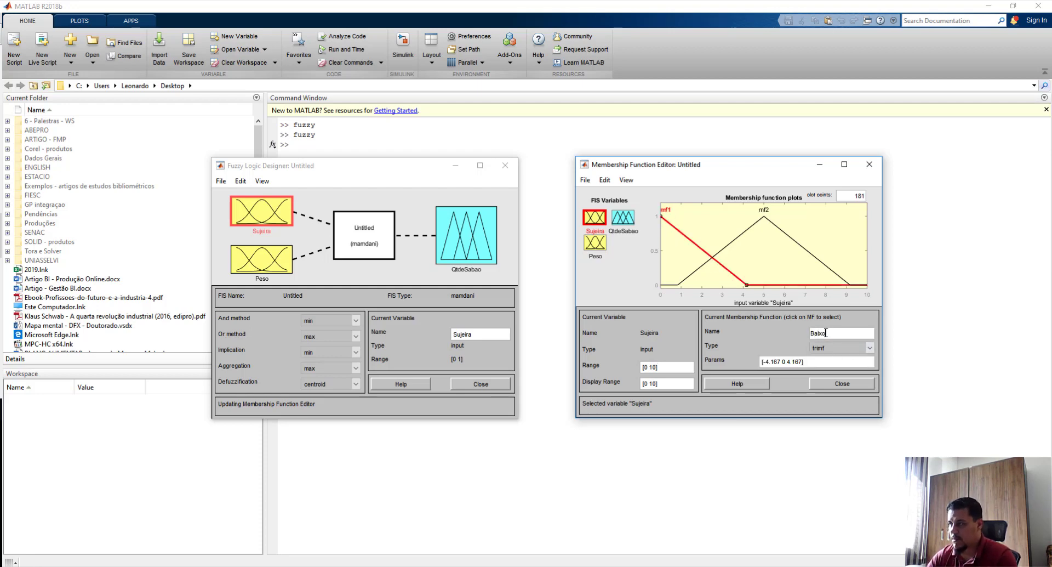
key("Return")
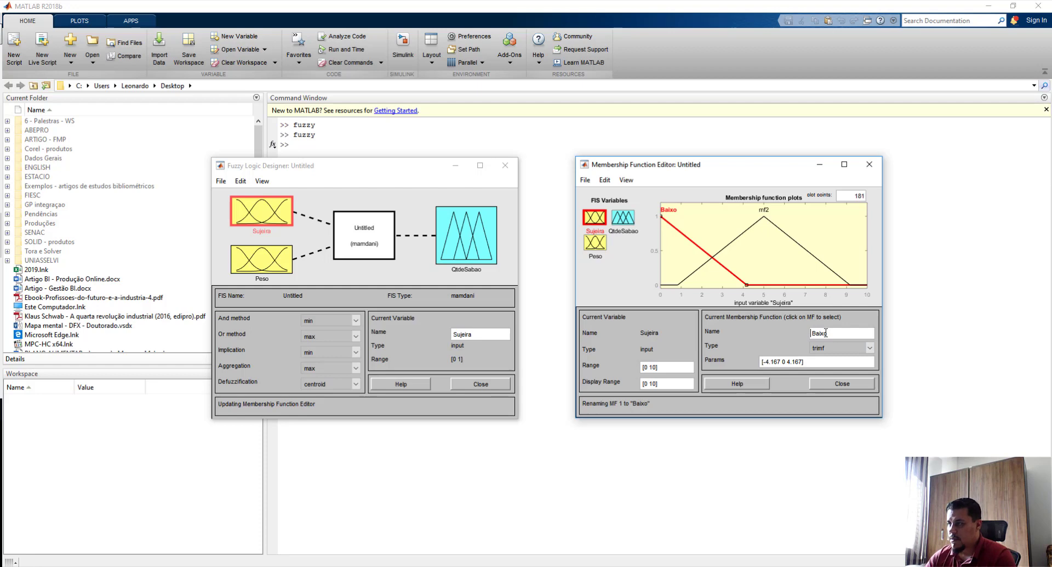
- Rename Sujeira's membership function mf2 to Alta
left_click(766, 213)
left_click_drag(834, 336, 790, 333)
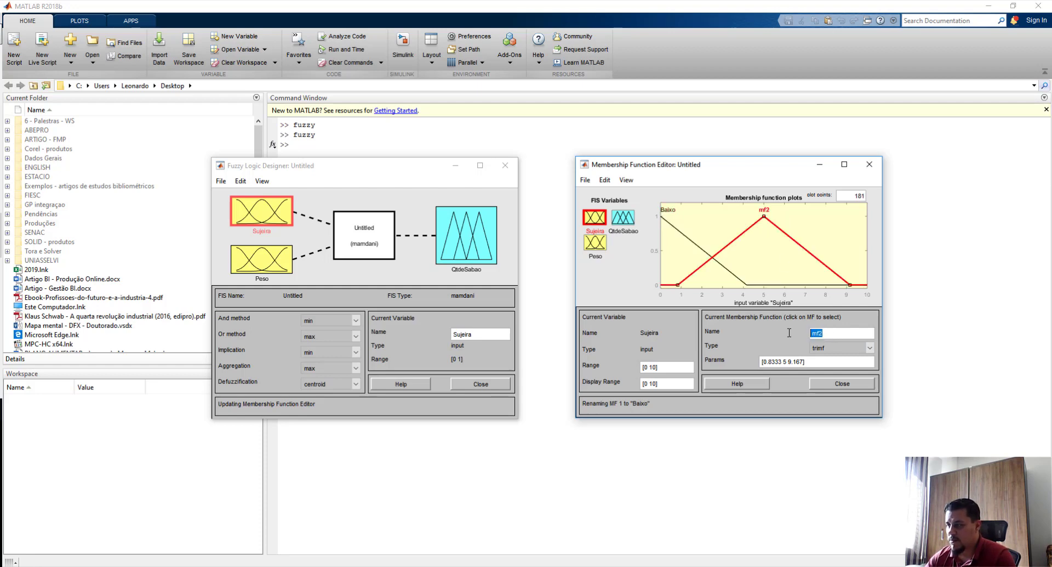
type("a")
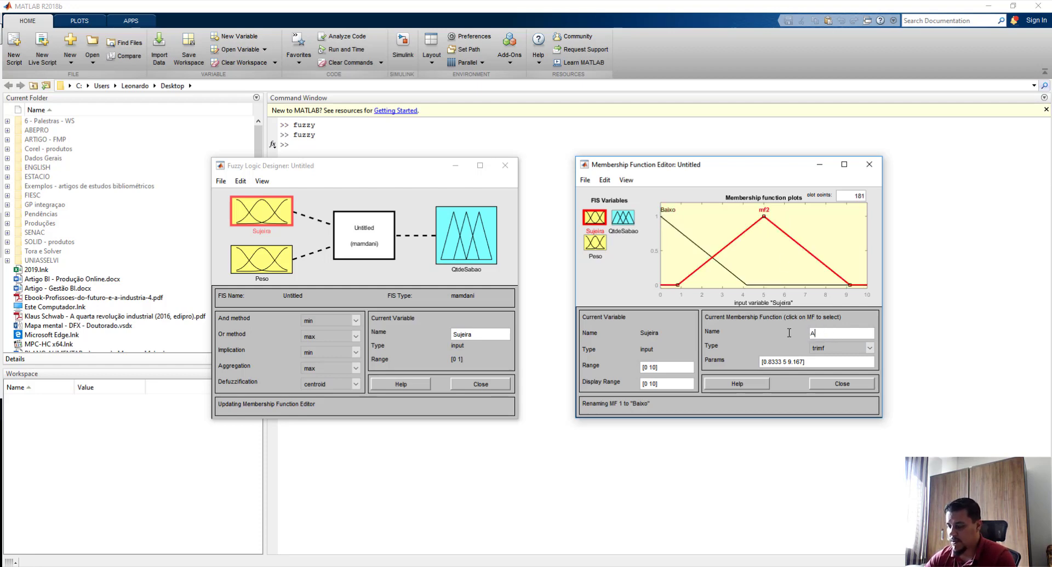
key("Return")
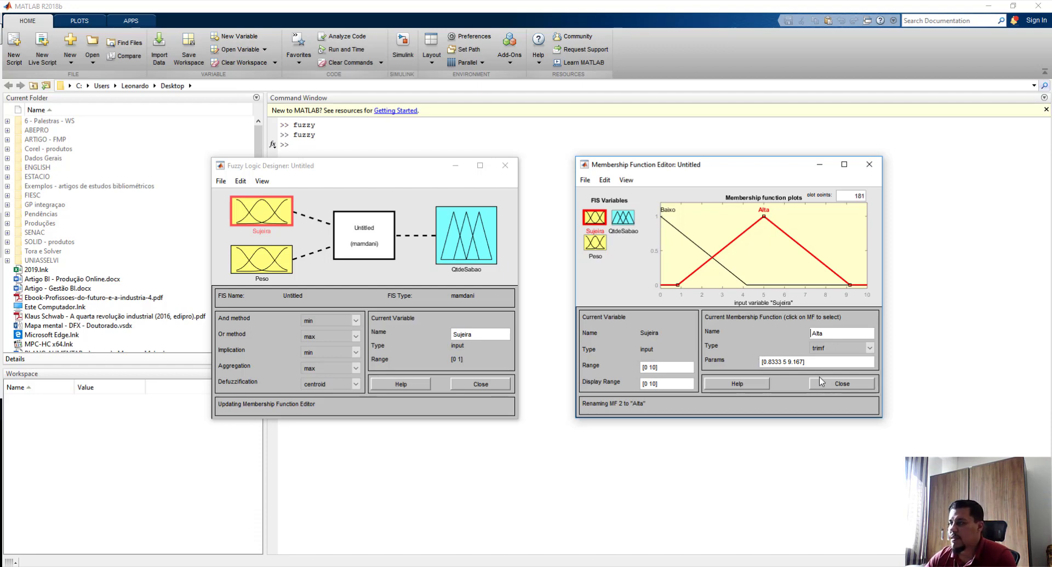
- Select Sujeira's membership function Baixo and try the smf and zmf types on it
left_click(676, 230)
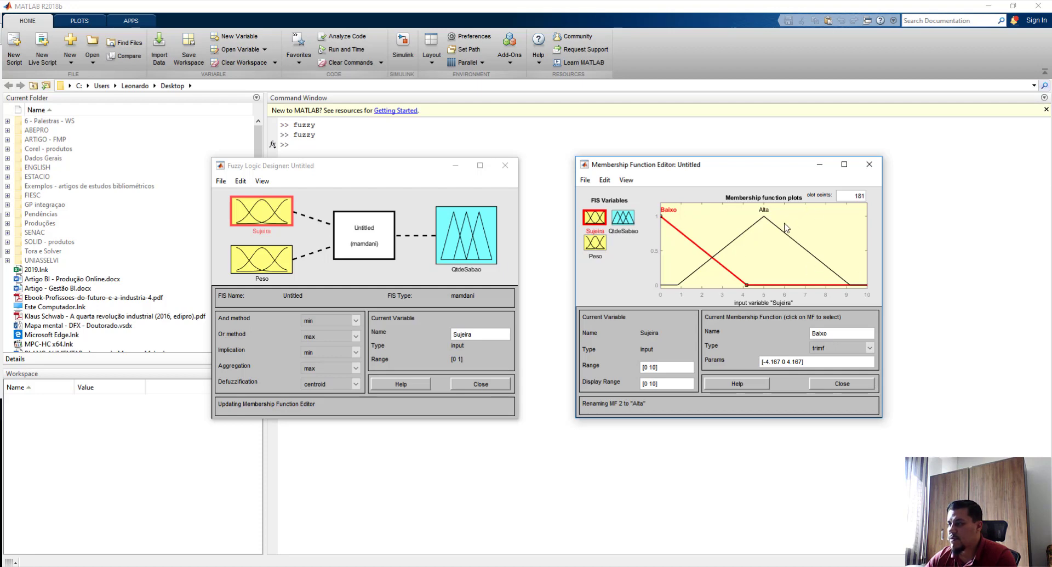
left_click(870, 349)
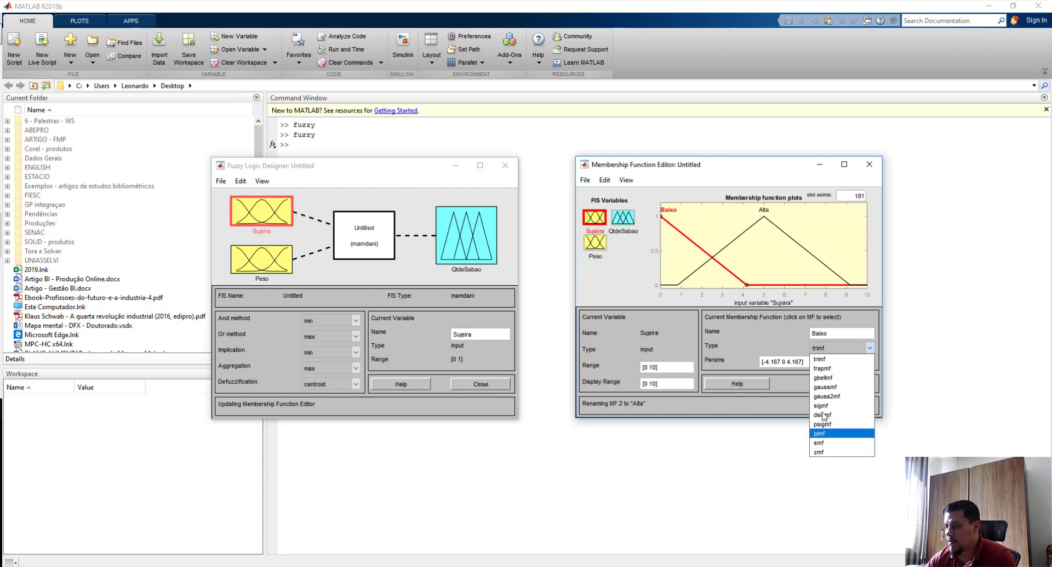
left_click(832, 443)
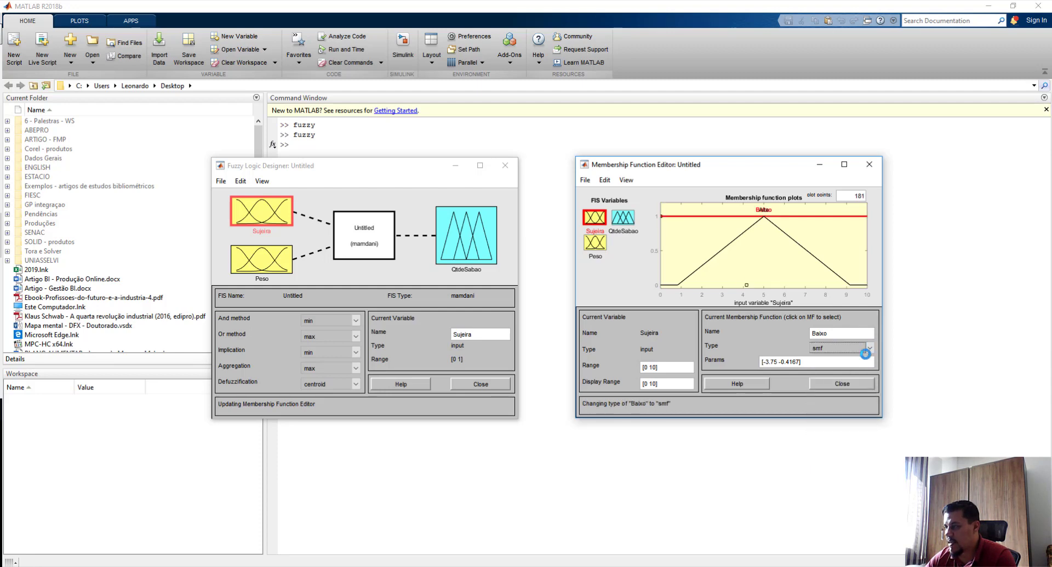
left_click(870, 348)
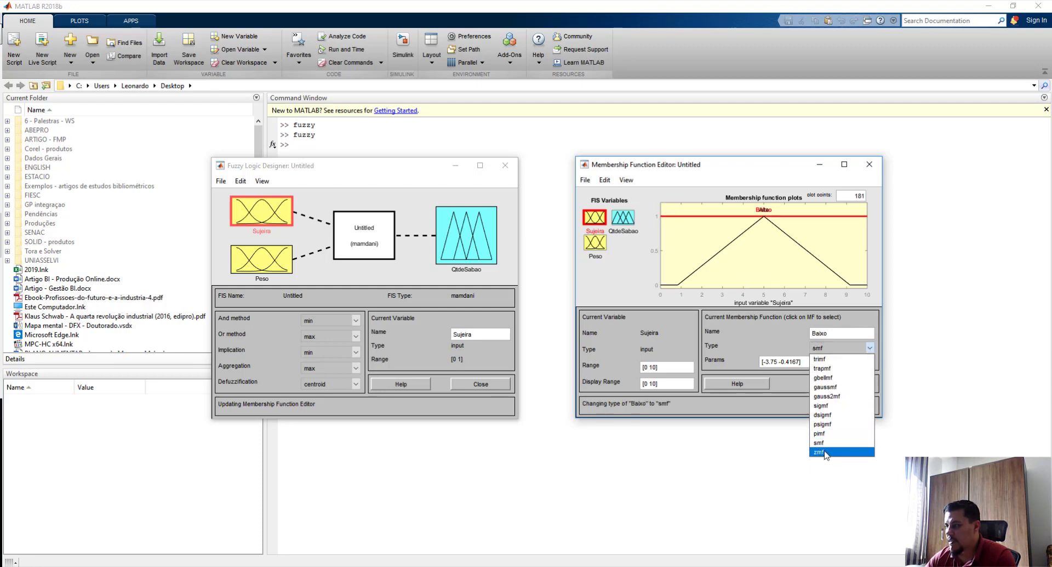
left_click(826, 455)
- Change the type of Sujeira's membership function Baixo to trapmf and set its parameters to [0 0 4 8]
left_click(870, 347)
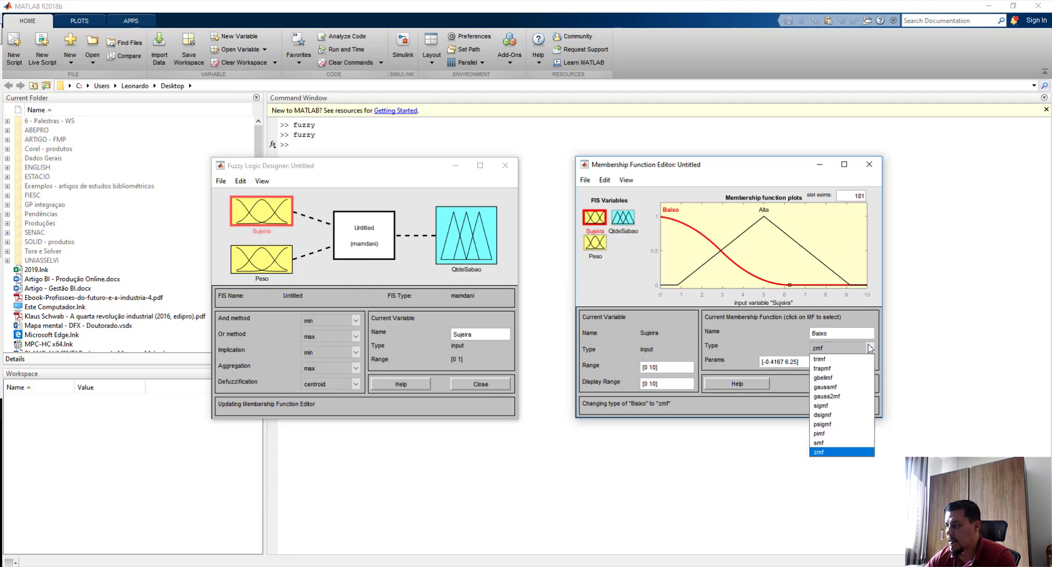
left_click(823, 368)
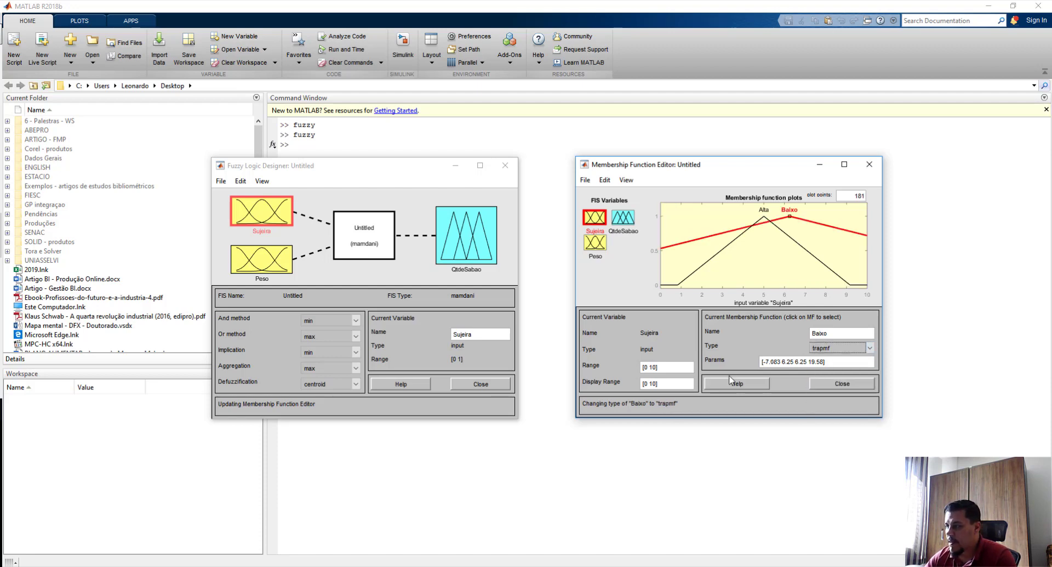
left_click(783, 362)
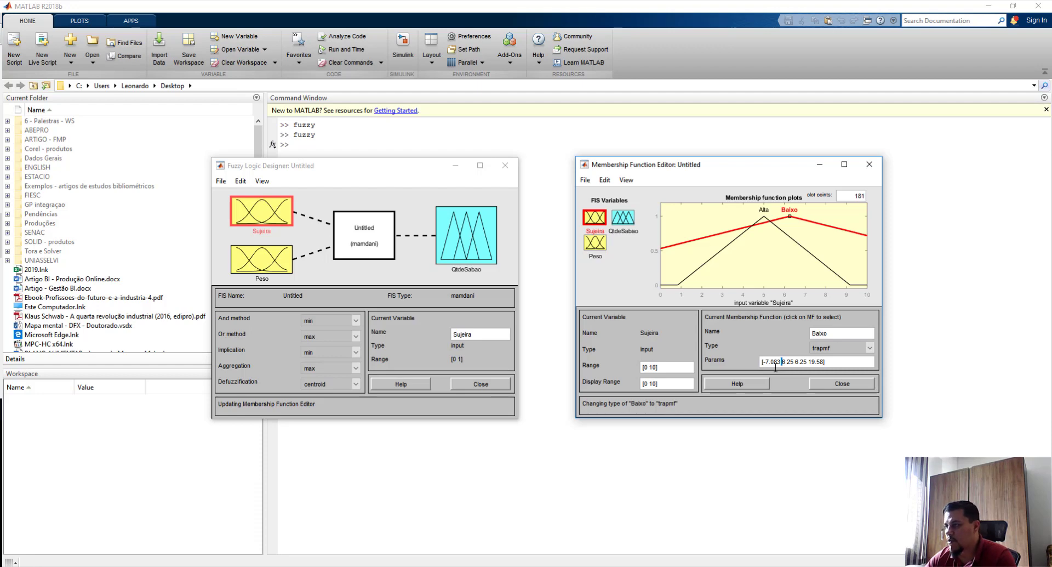
left_click(795, 363)
type("0.")
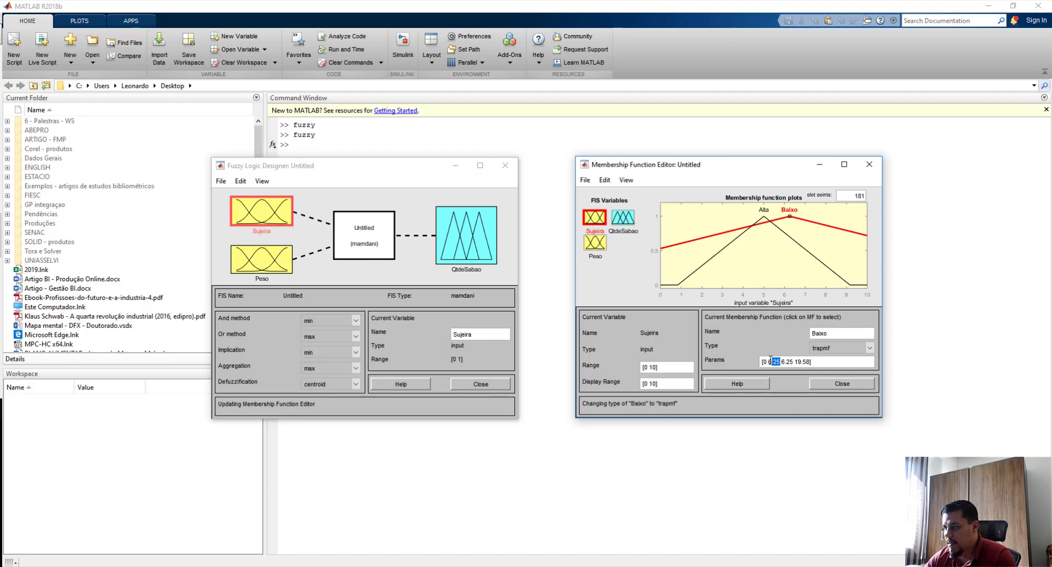
type("0")
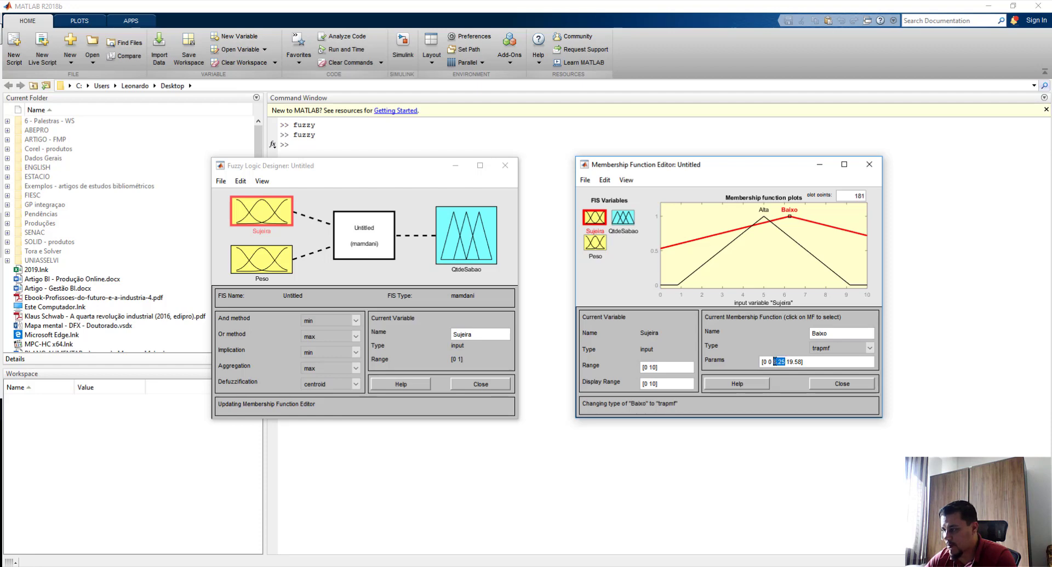
type("4")
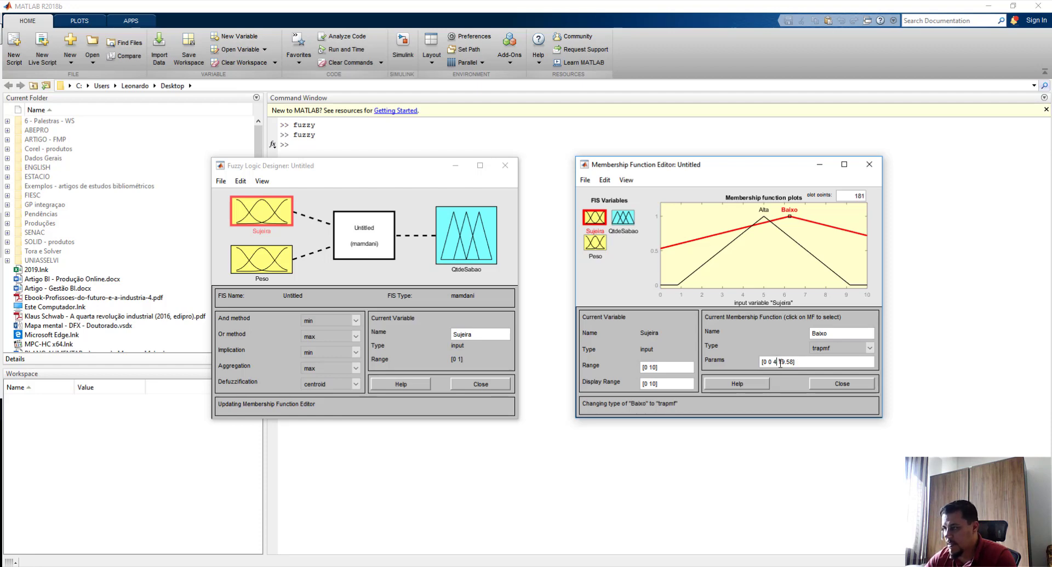
left_click_drag(780, 363, 793, 367)
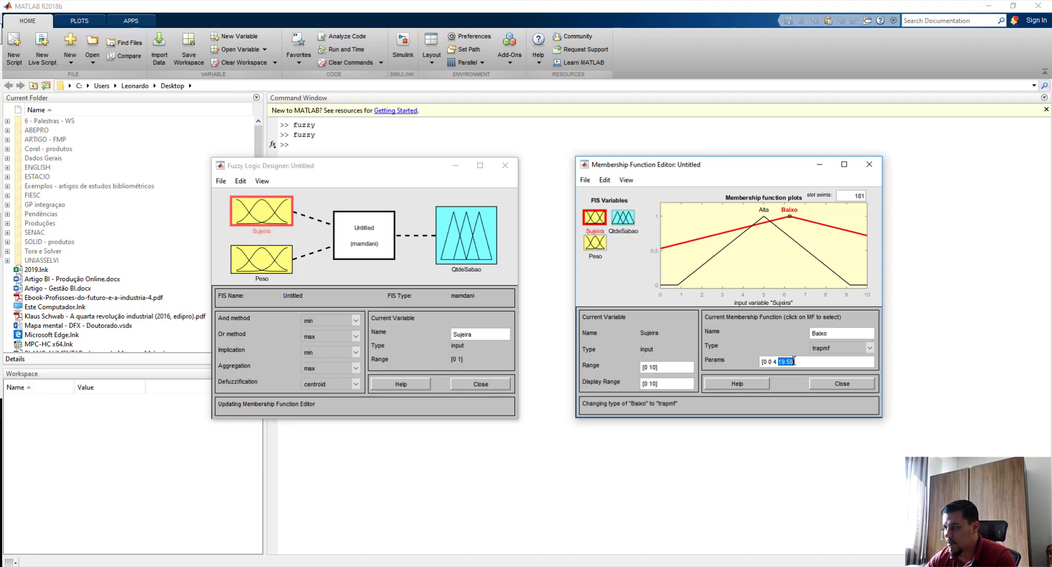
type("8")
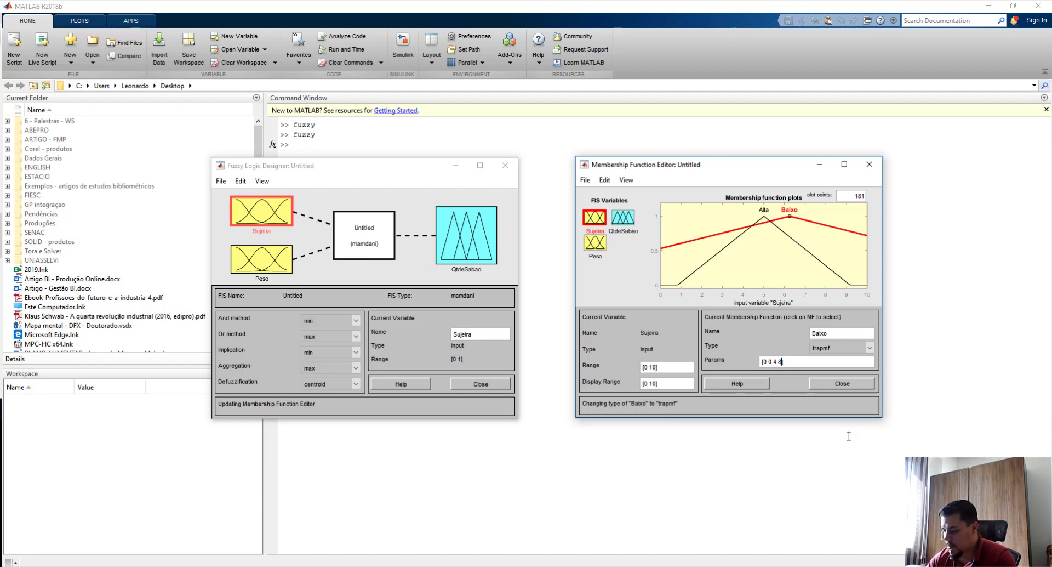
key("Return")
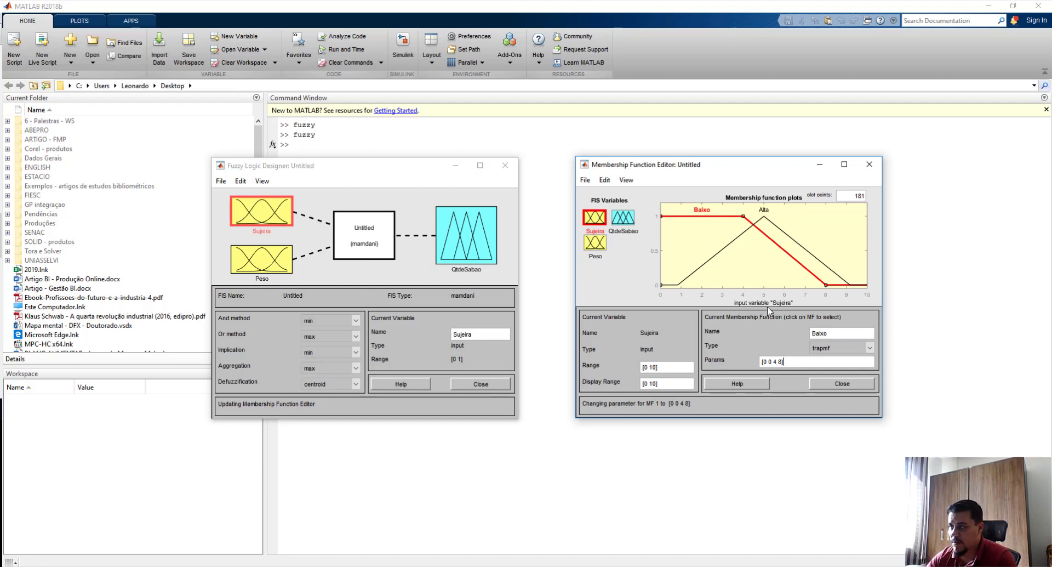
- Change the type of Sujeira's membership function Alta to trapmf
left_click(703, 269)
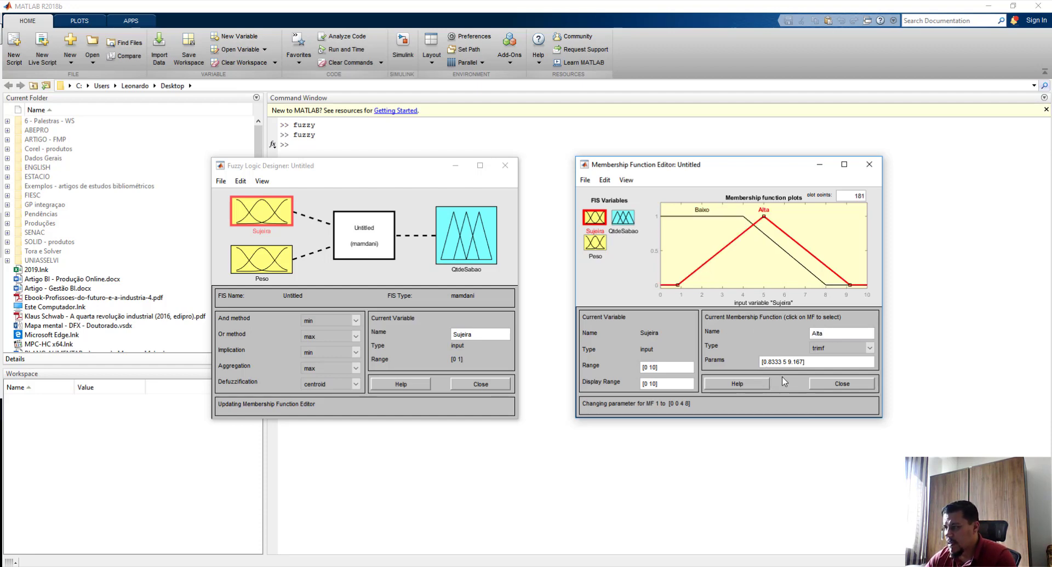
left_click(870, 347)
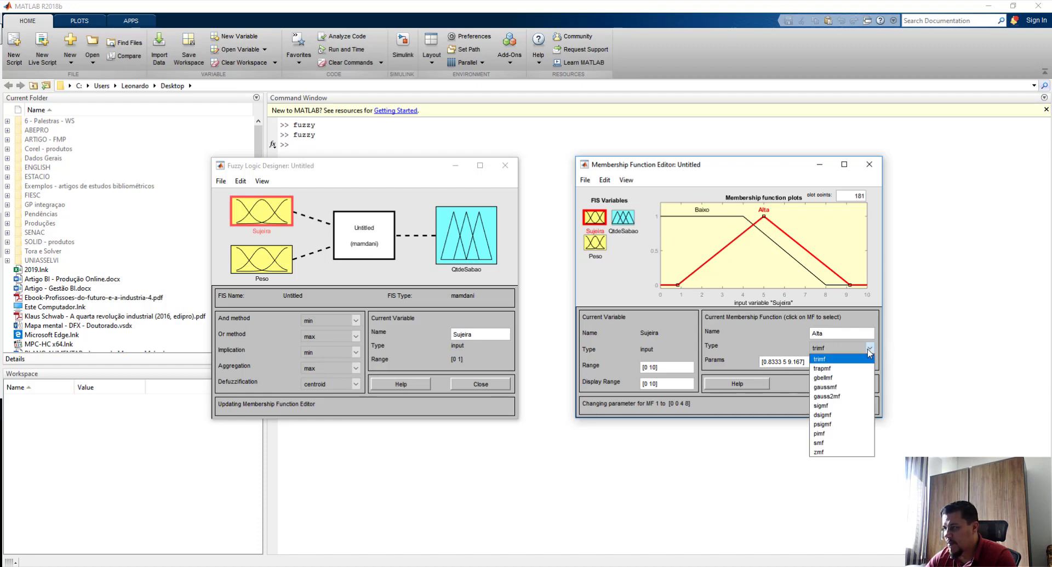
left_click(837, 367)
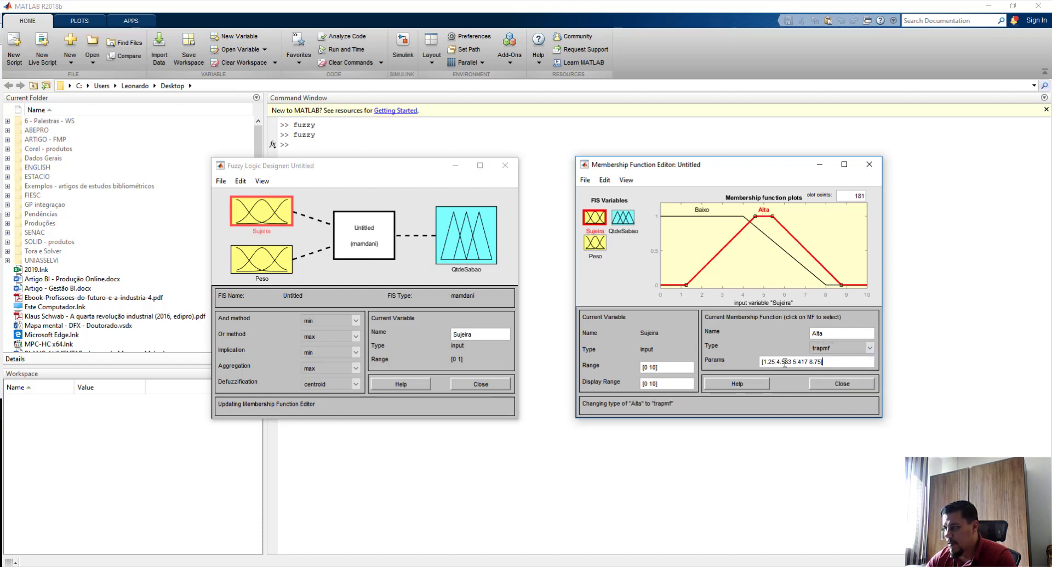
- Set the parameters of Sujeira's membership function Alta to [4 8 10 10] and compare its curve with Baixo's
key("Delete")
key("Delete")
key("Delete")
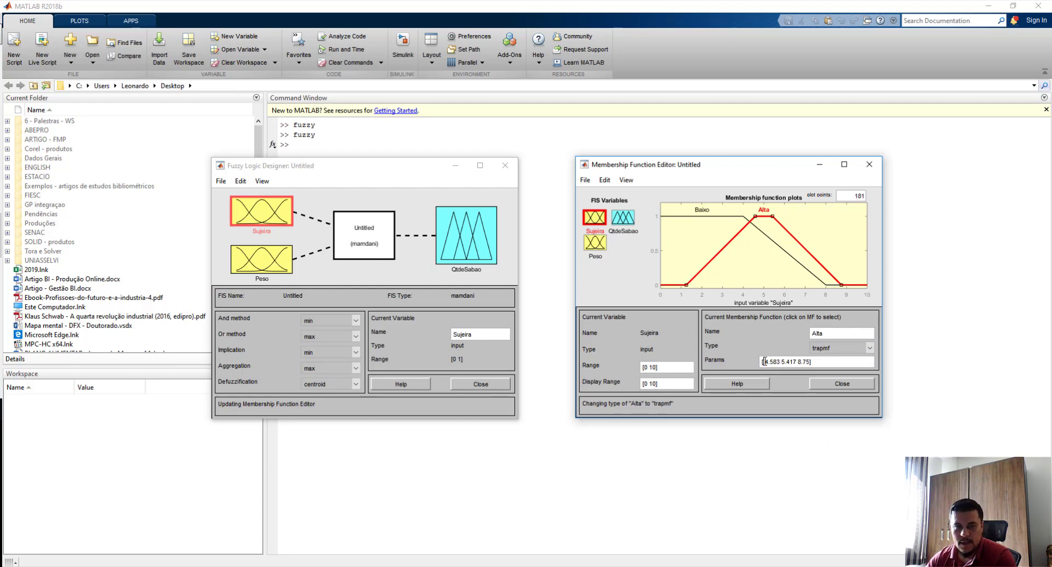
type("4 ")
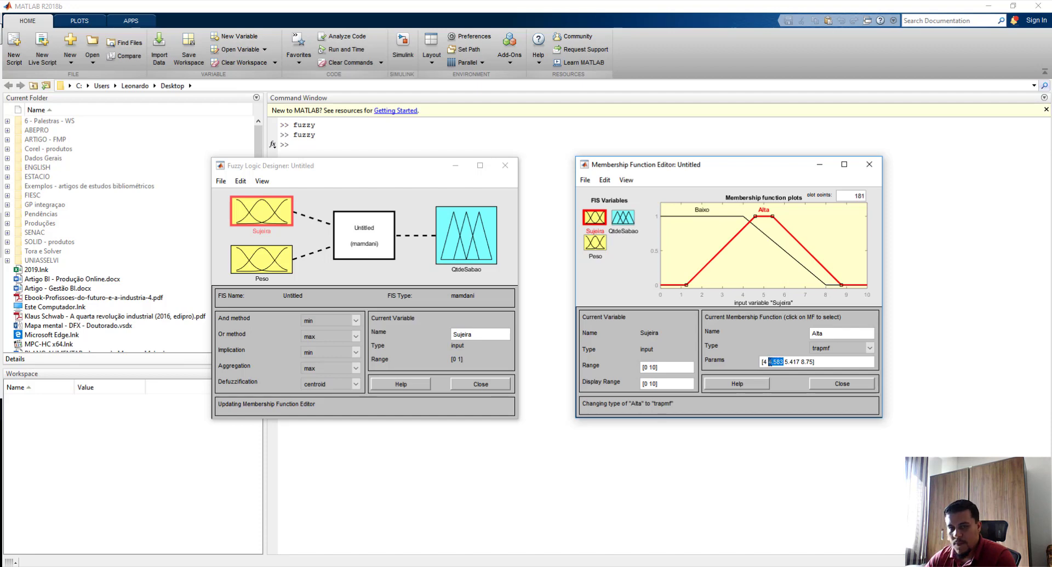
type("8 ")
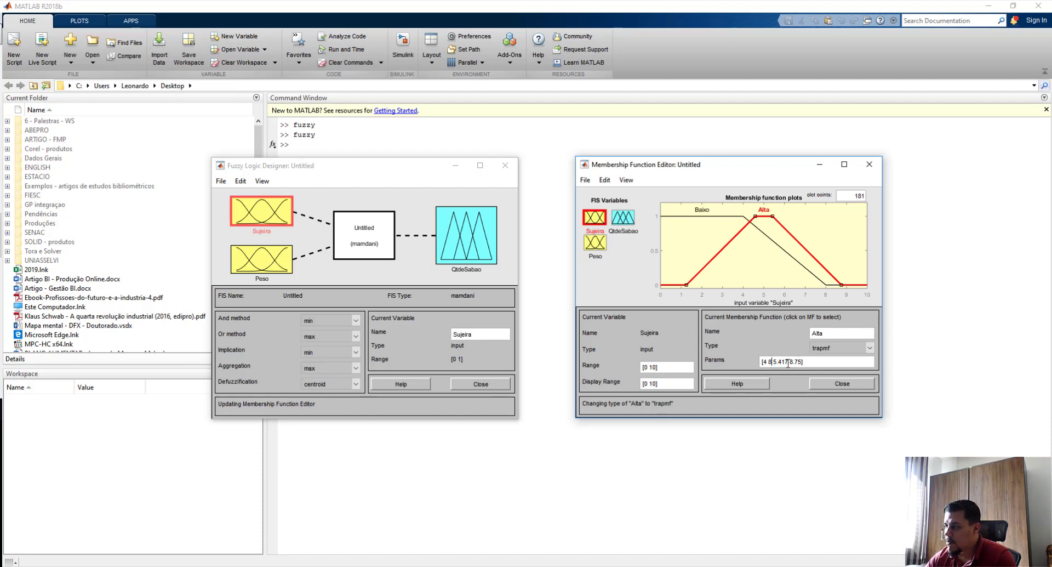
type("10")
key("Delete")
key("Delete")
key("Delete")
key("Delete")
key("Delete")
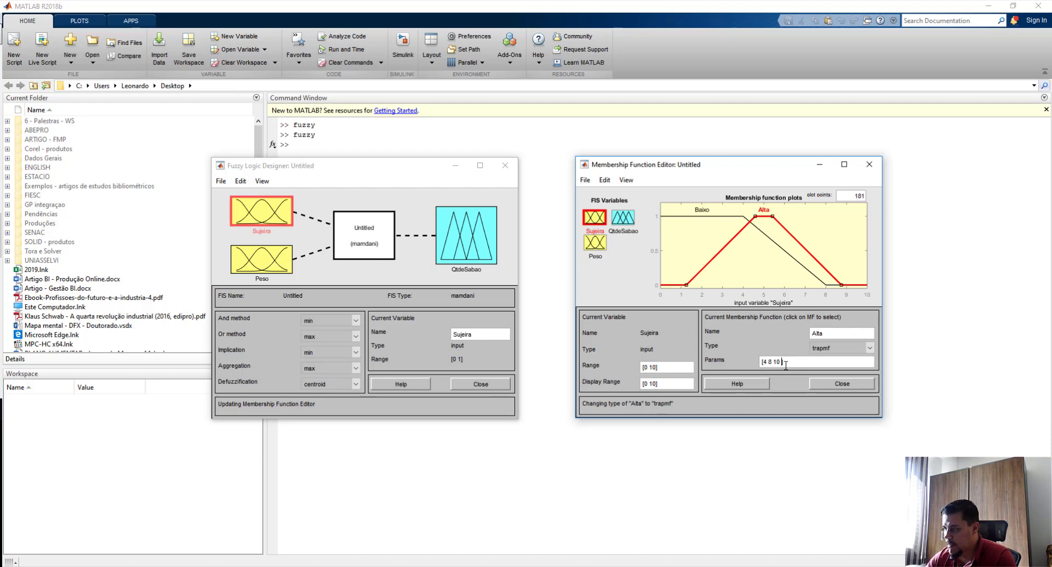
type("10]")
key("Return")
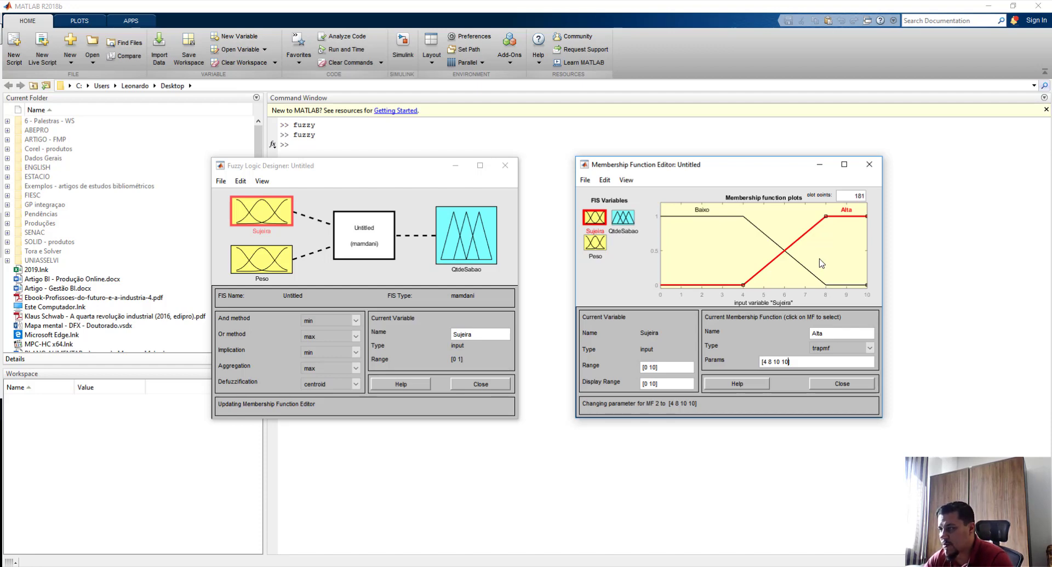
left_click(703, 217)
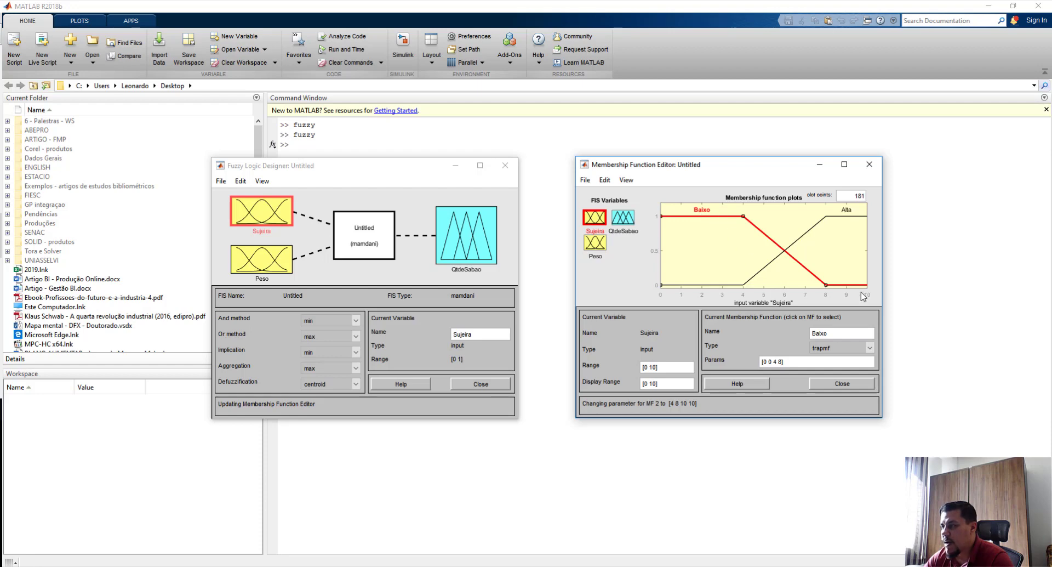
left_click(848, 216)
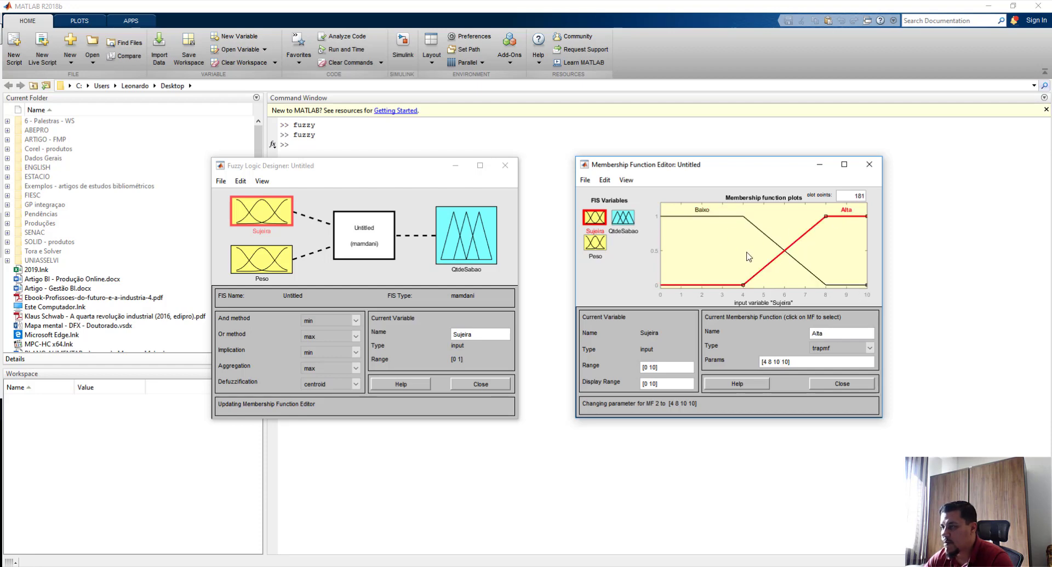
- Switch to the input variable Peso and rename its membership function mf1 to baixa
left_click(600, 245)
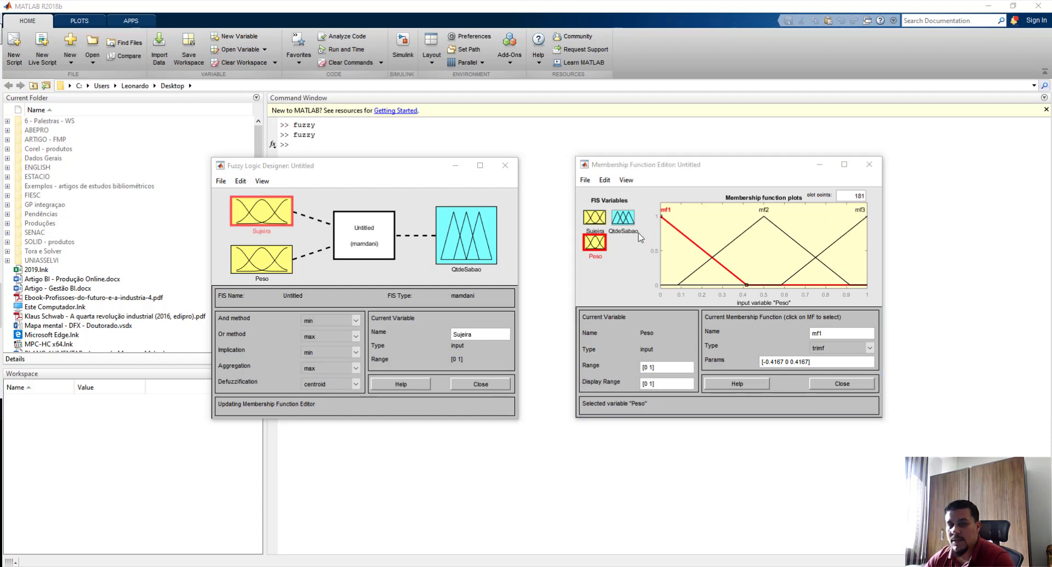
left_click(804, 331)
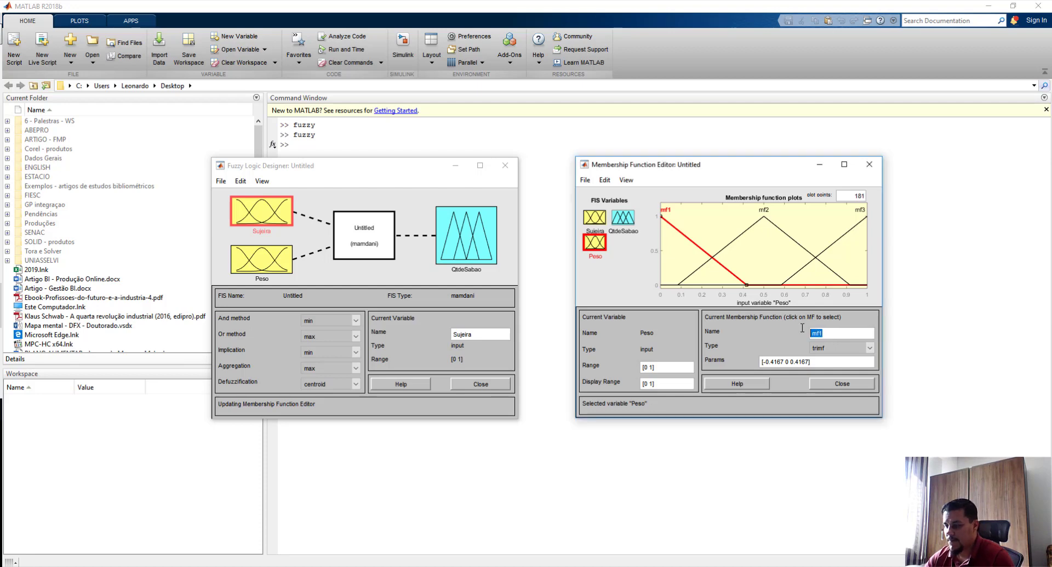
type("baixa")
key("Return")
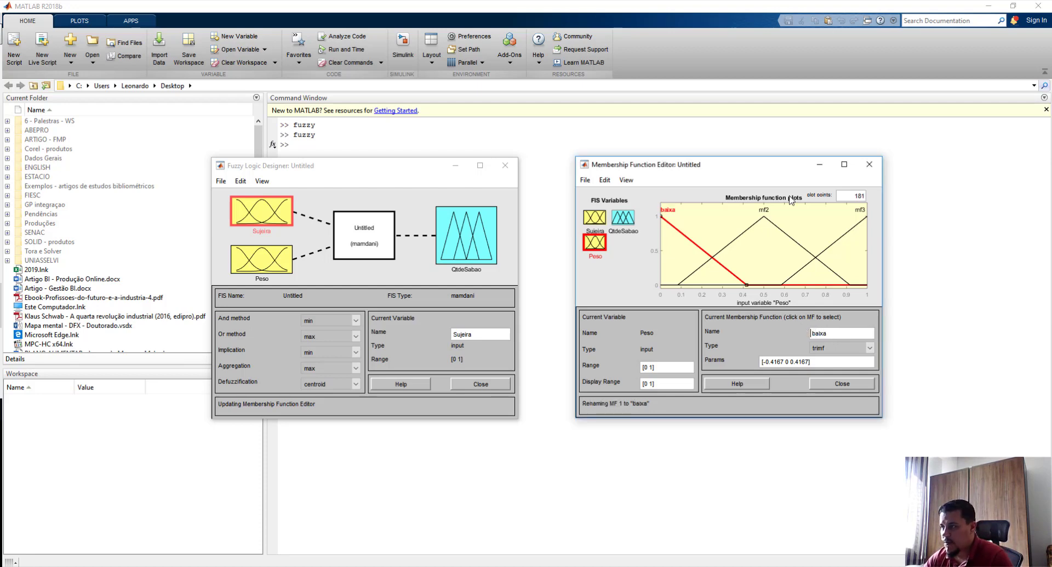
- Rename Peso's membership function mf2 to média
left_click(781, 244)
left_click(808, 330)
type("média")
key("Return")
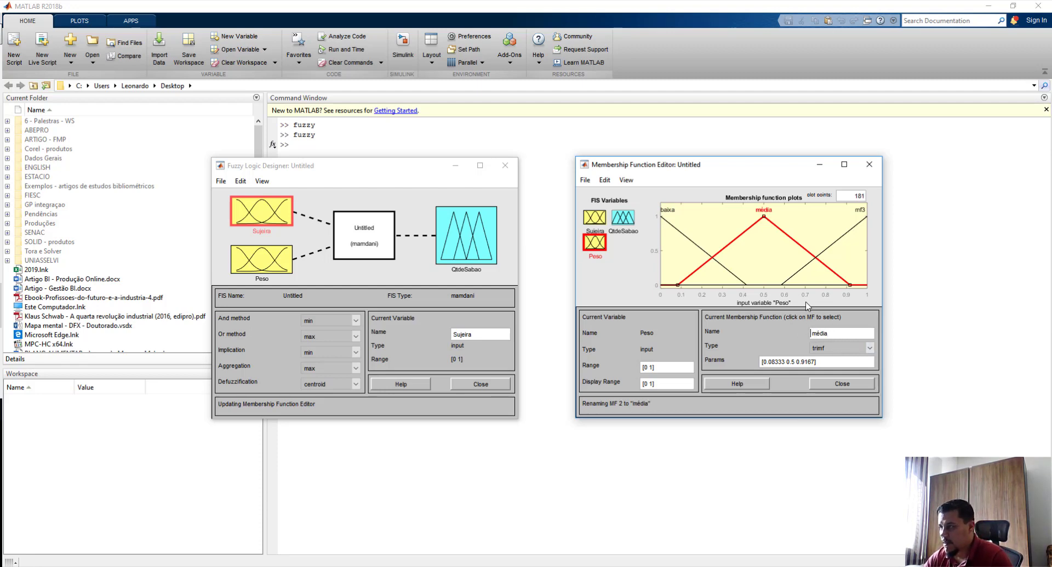
- Rename Peso's membership function mf3 to alta
left_click(858, 217)
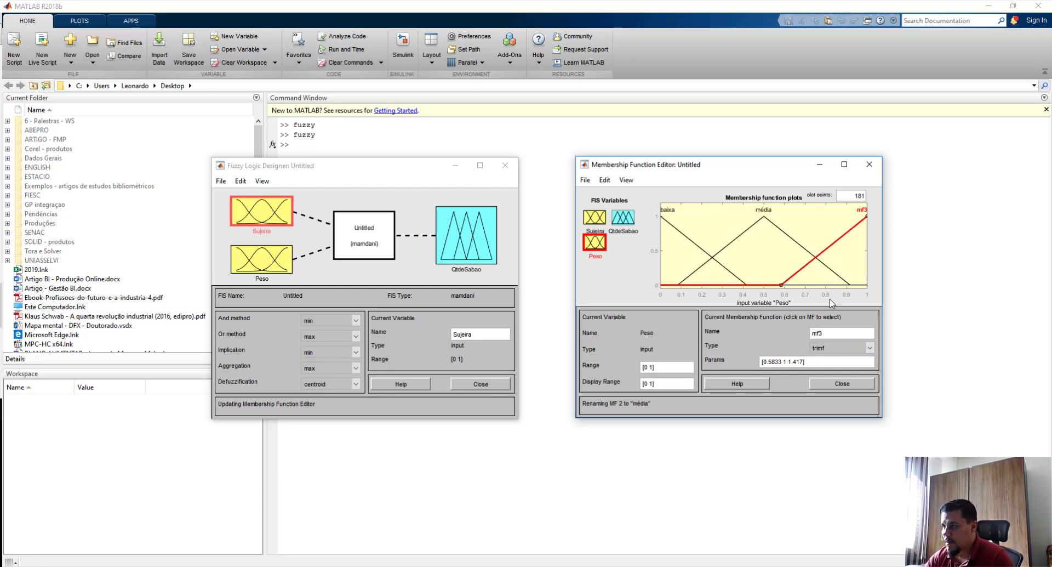
left_click(829, 338)
type("alta")
key("Return")
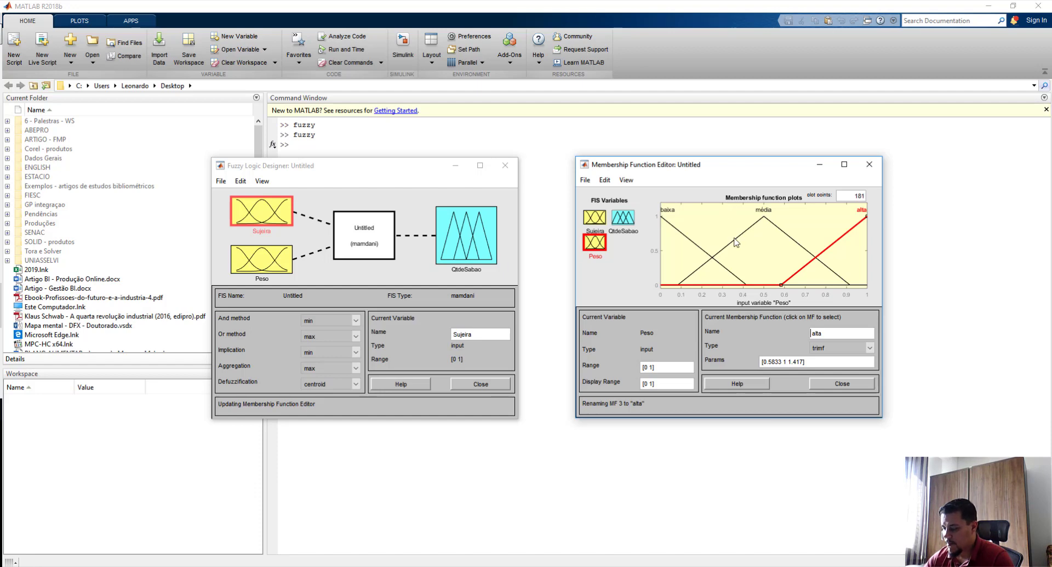
- Change the type of Peso's membership functions baixa and alta to trapmf
left_click(668, 222)
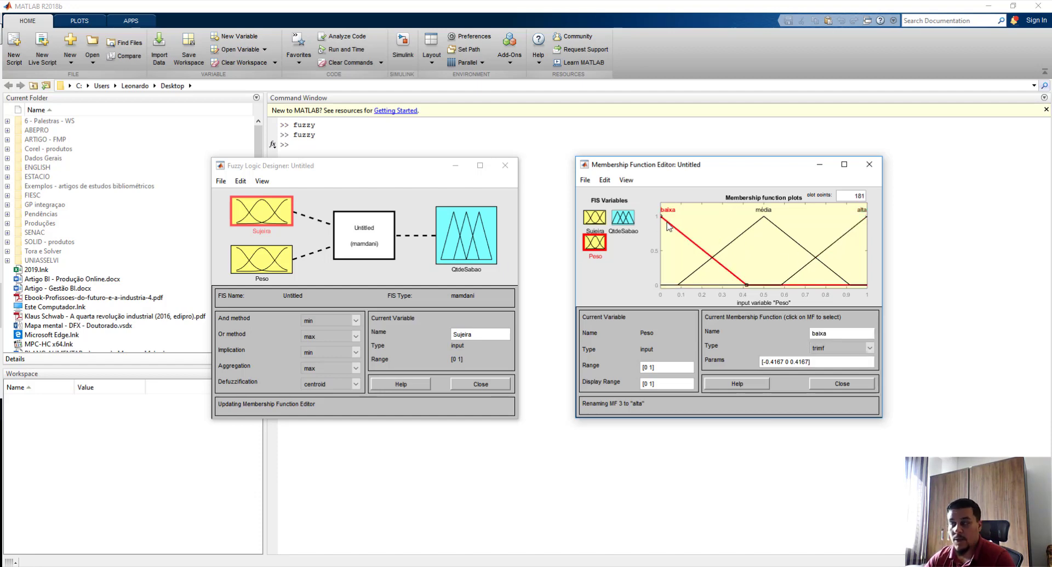
left_click(869, 348)
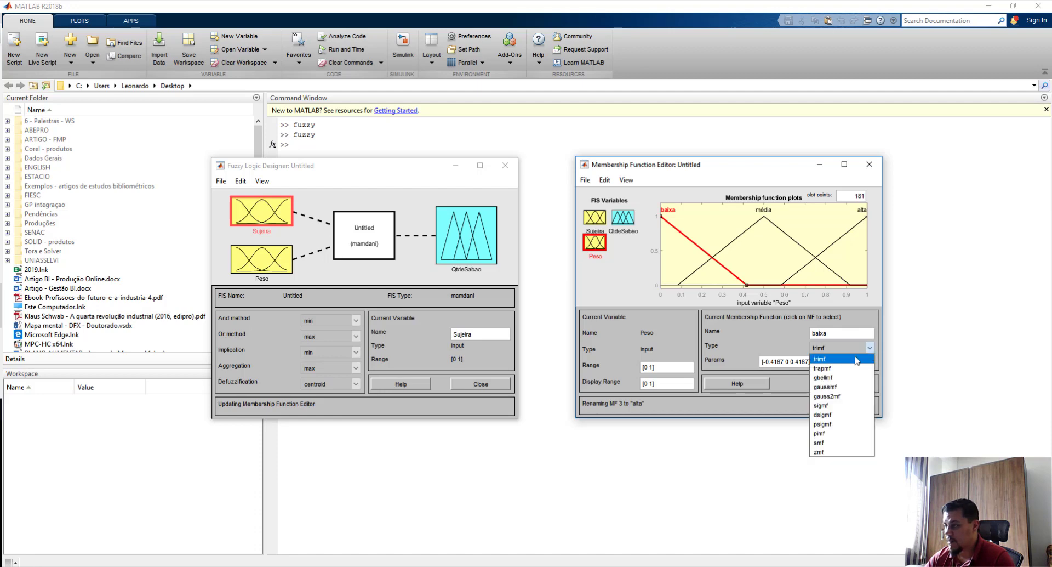
left_click(825, 368)
left_click(850, 235)
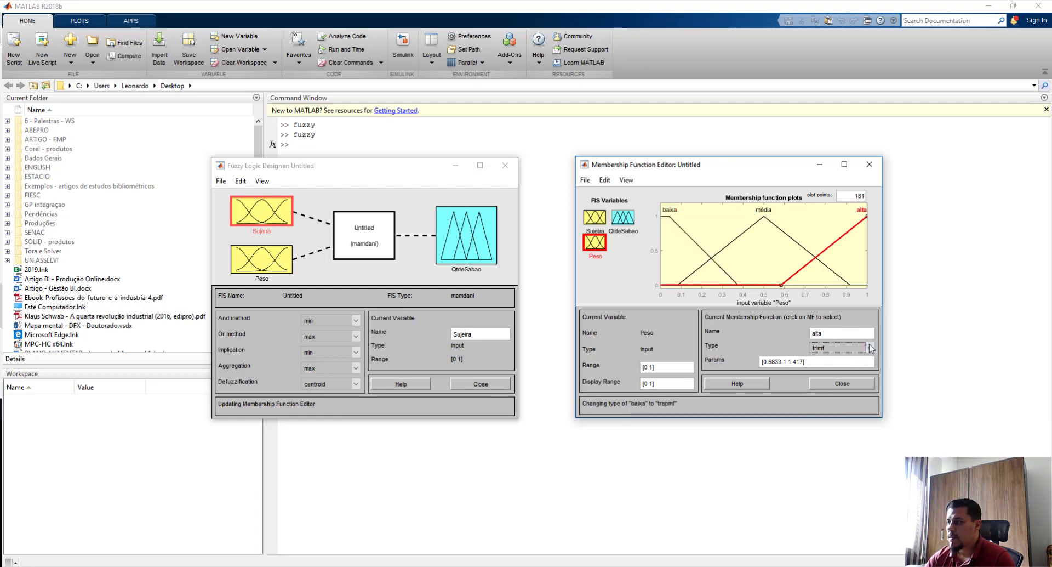
left_click(870, 349)
left_click(825, 367)
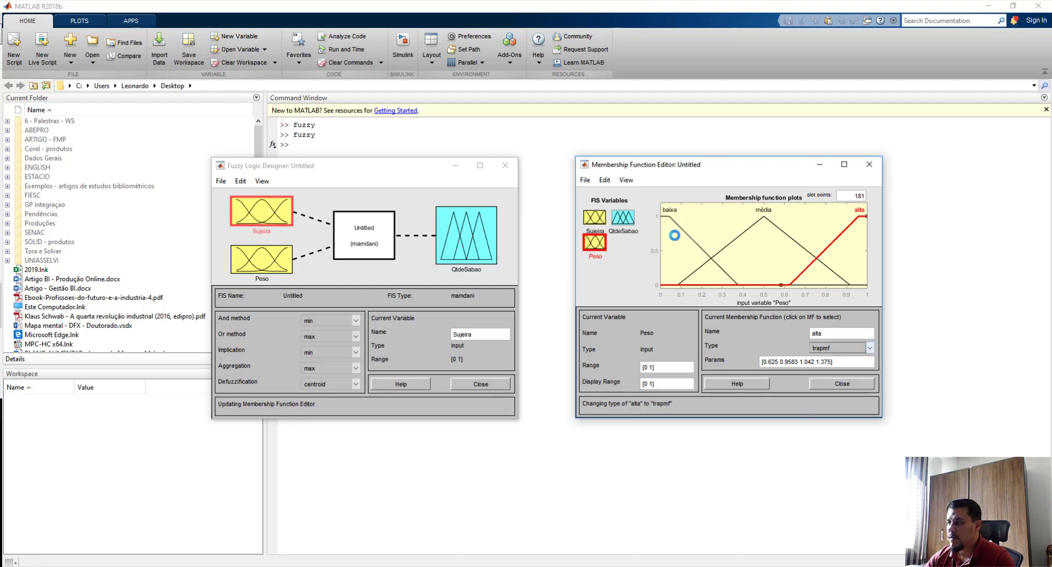
- Set the parameters of Peso's trapezoidal membership function baixa to [0 0 4 6]
left_click(671, 216)
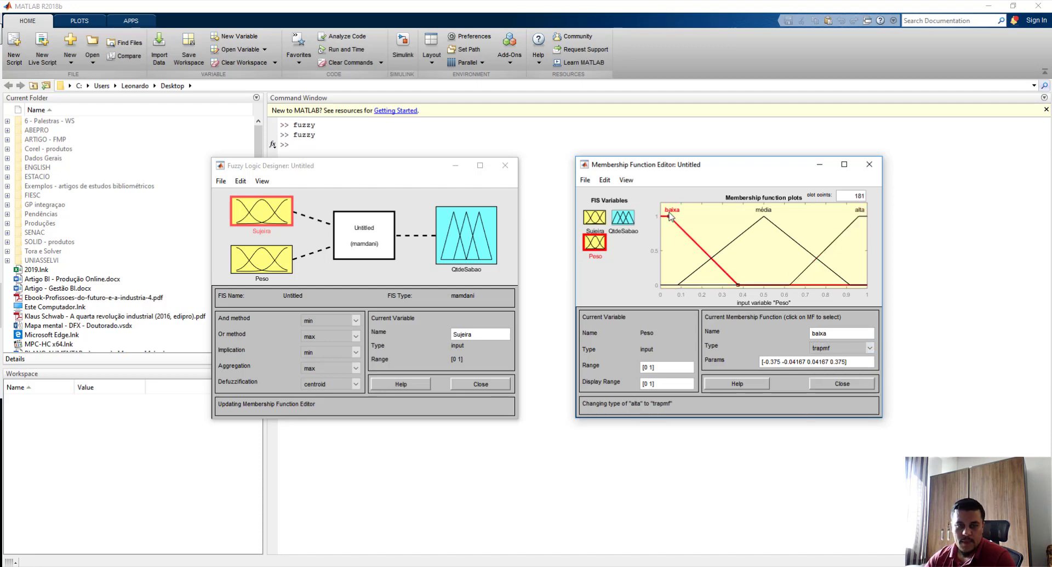
left_click(779, 363)
key("BackSpace")
key("BackSpace")
key("BackSpace")
key("BackSpace")
key("BackSpace")
key("BackSpace")
type("0")
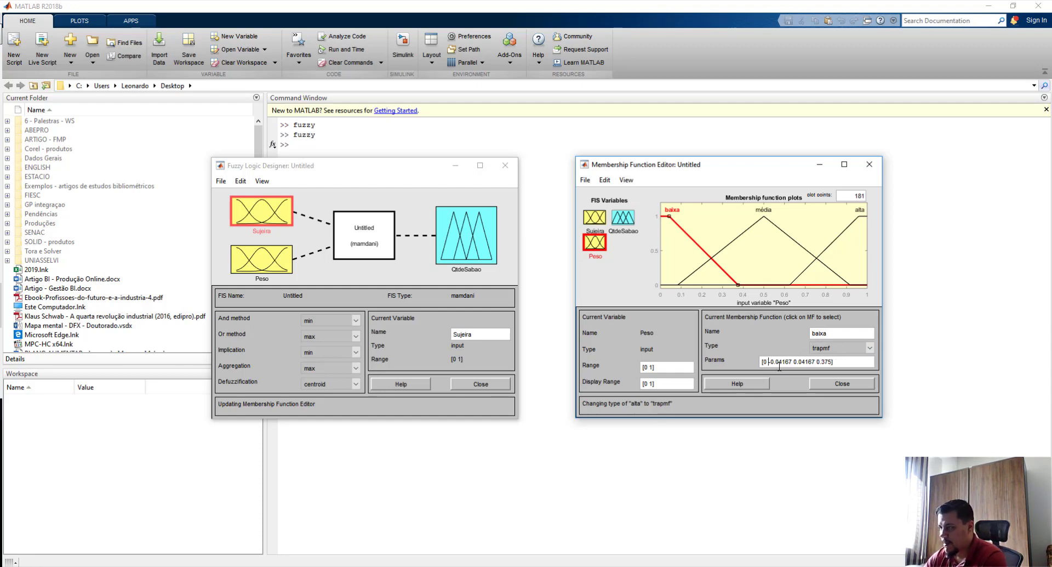
key("BackSpace")
key("BackSpace")
key("BackSpace")
key("BackSpace")
key("BackSpace")
key("BackSpace")
key("BackSpace")
key("BackSpace")
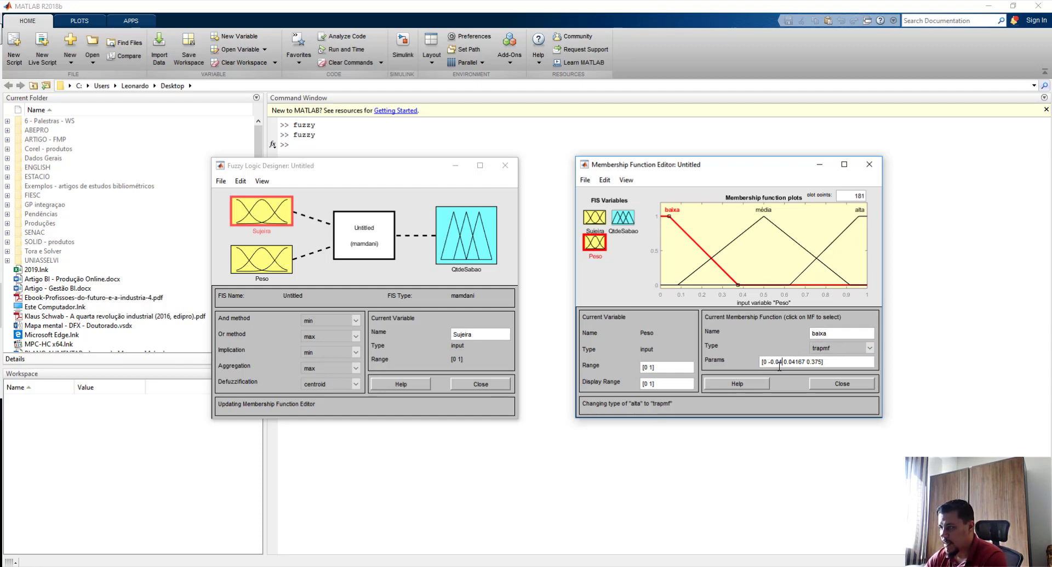
type("0")
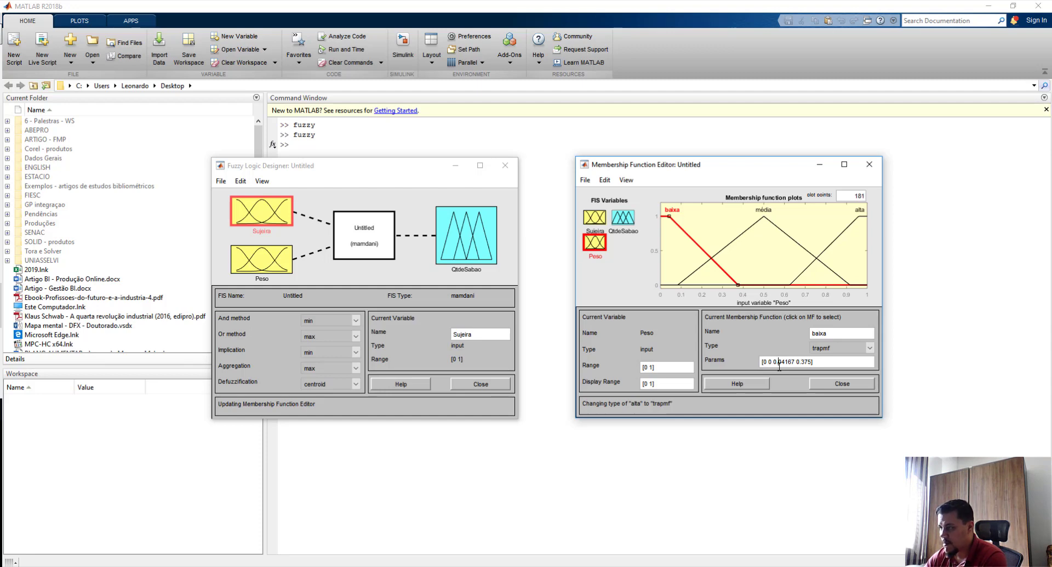
key("BackSpace")
key("BackSpace")
key("BackSpace")
key("BackSpace")
key("BackSpace")
key("BackSpace")
key("BackSpace")
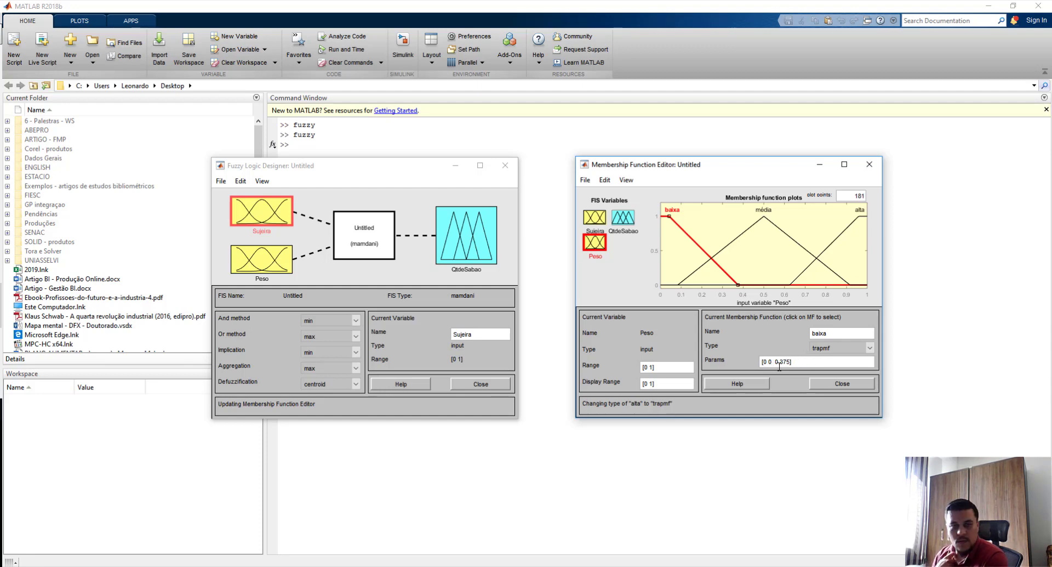
type("4")
key("Delete")
key("Delete")
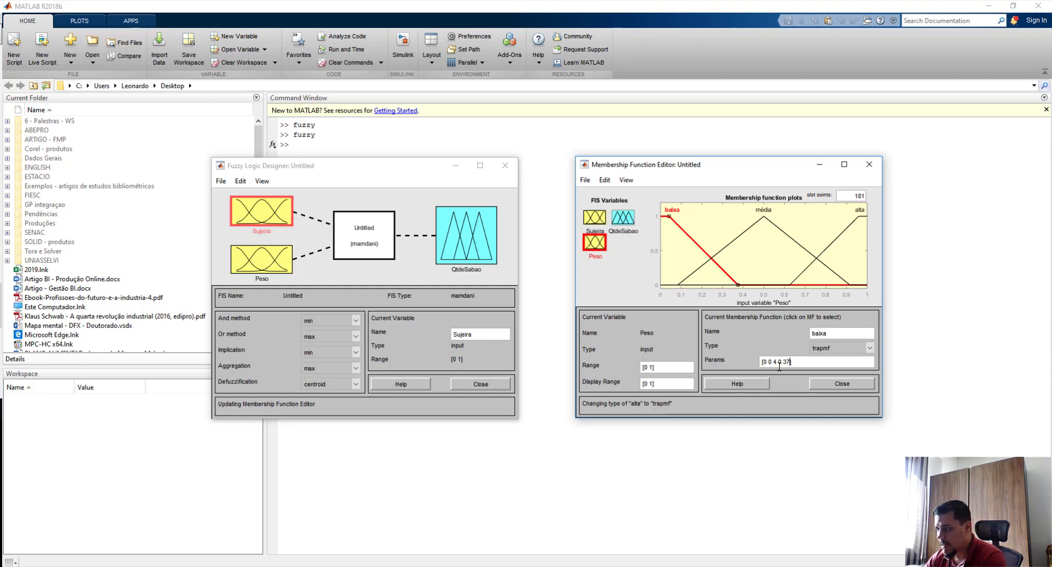
key("BackSpace")
type("6")
key("Return")
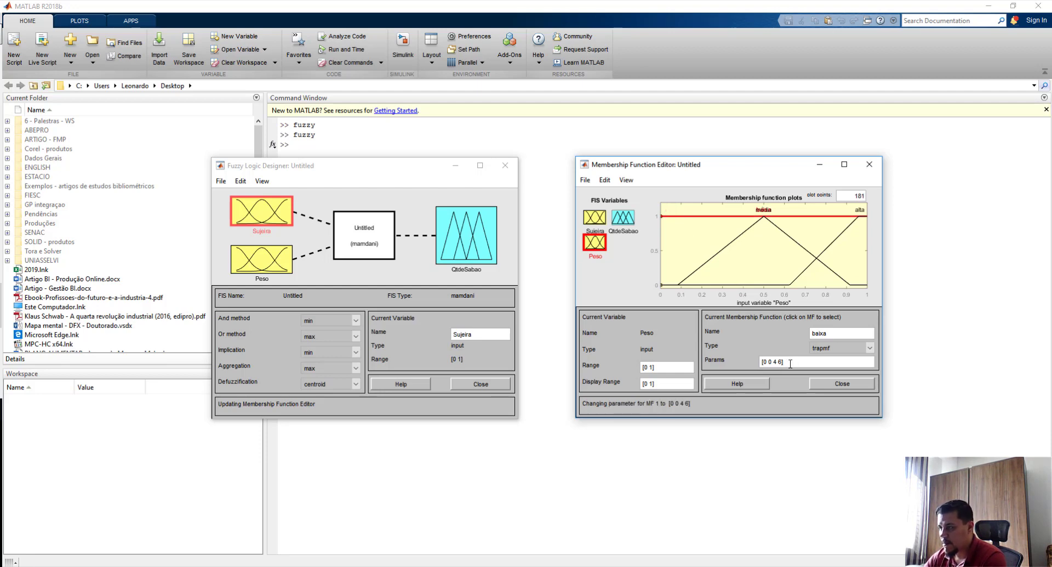
- Set the range of the input variable Peso to [0 10]
left_click(820, 335)
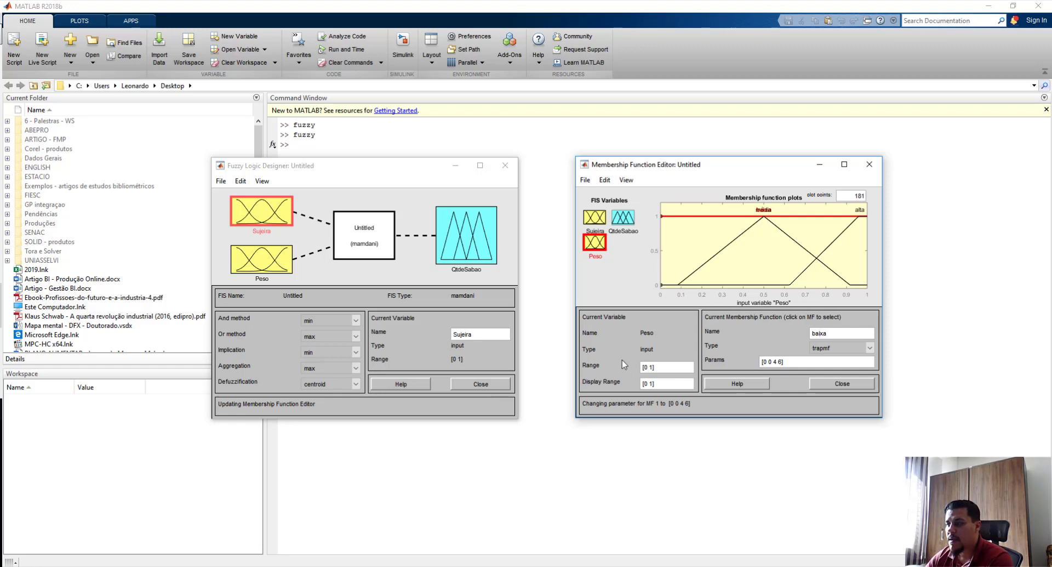
left_click(654, 367)
type("0")
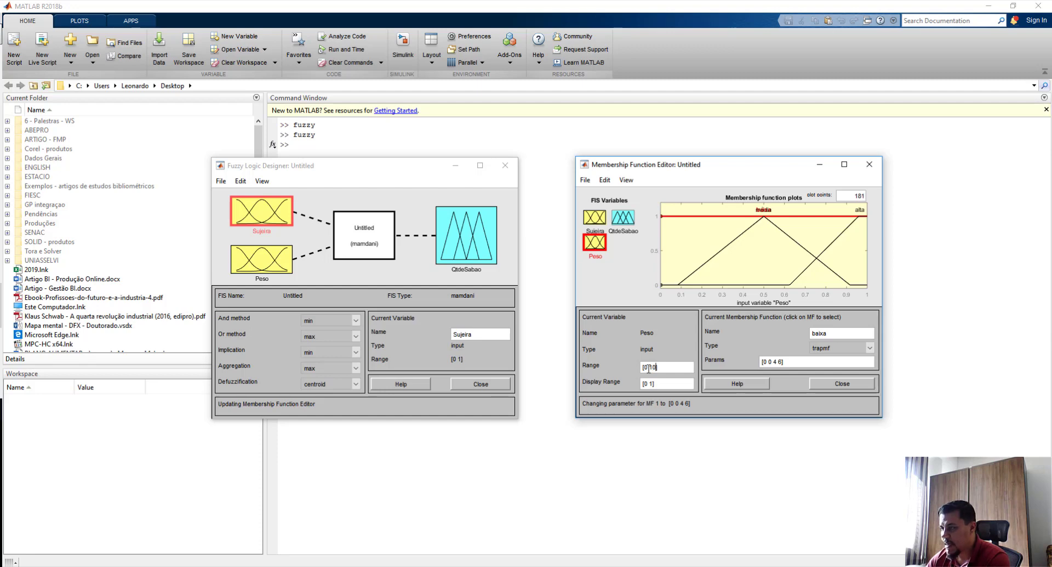
key("Return")
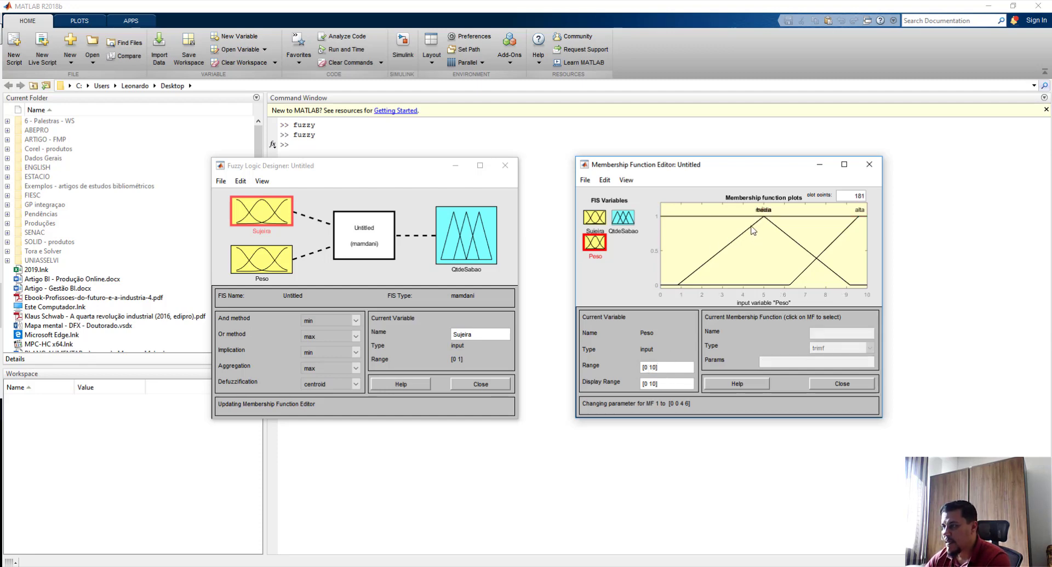
- Correct the rescaled parameters of Peso's membership function baixa to [0 0 4 6]
left_click(767, 219)
left_click(707, 216)
left_click_drag(777, 362, 781, 363)
key("BackSpace")
key("BackSpace")
key("Return")
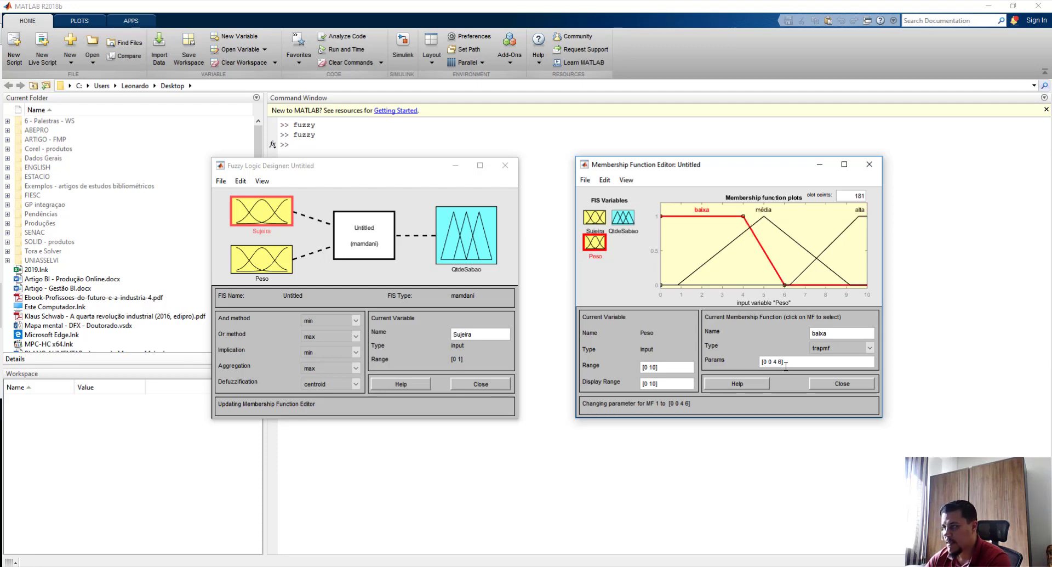
- Set the parameters of Peso's membership function média to [4 6 8]
left_click(761, 215)
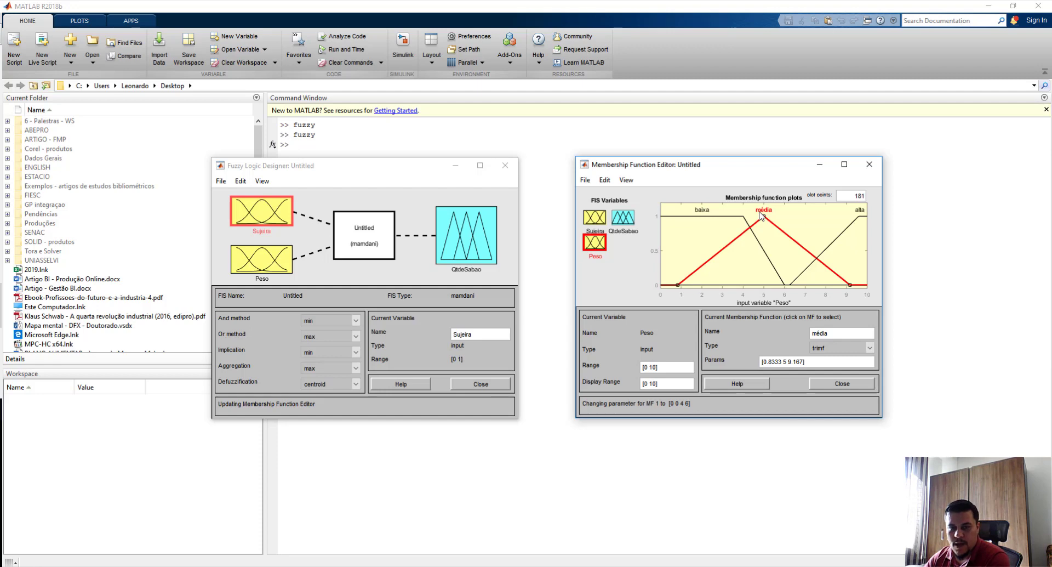
left_click(781, 361)
key("BackSpace")
key("BackSpace")
key("BackSpace")
key("BackSpace")
key("BackSpace")
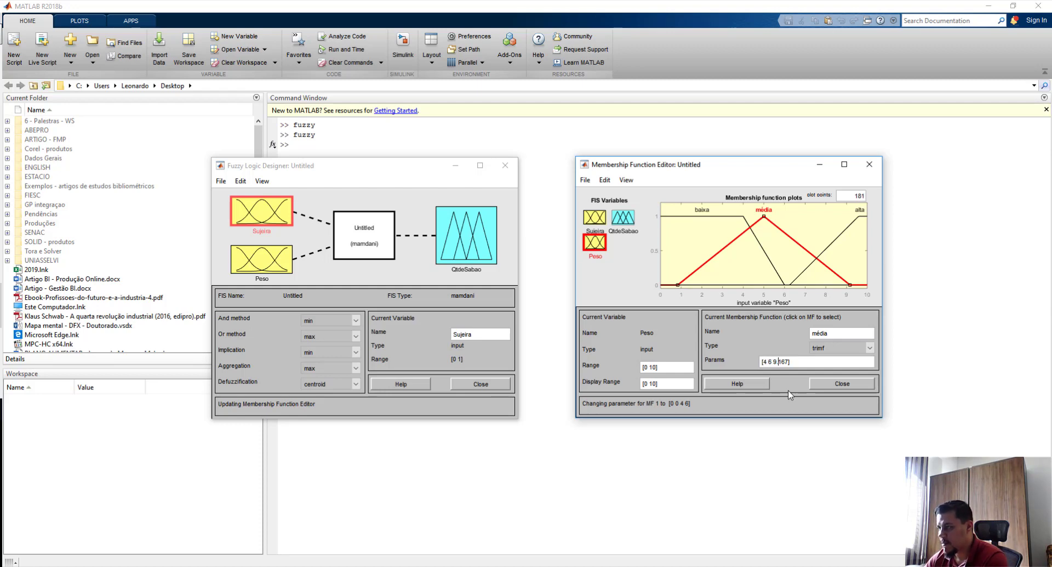
type("8]")
key("Return")
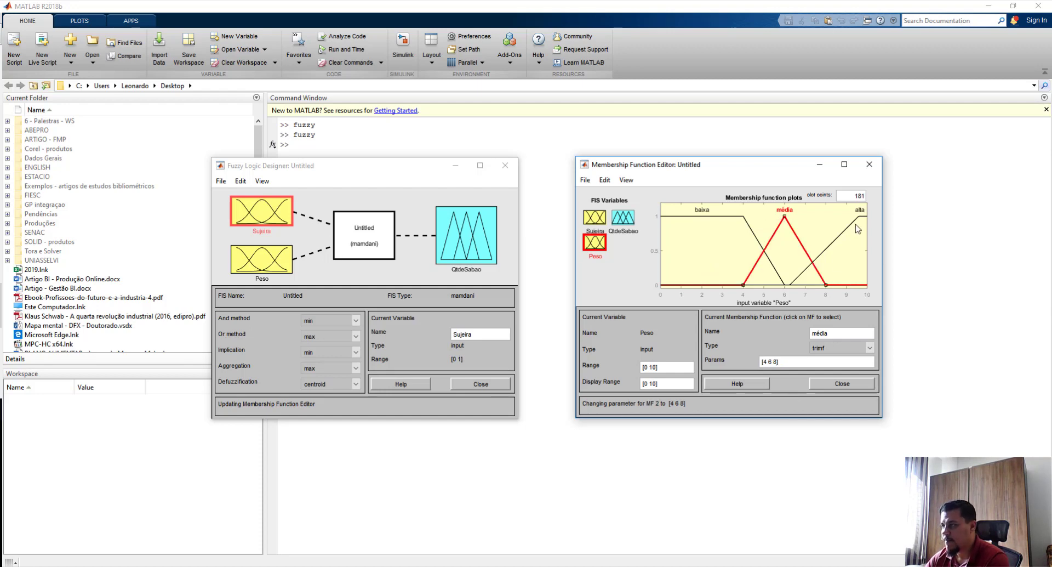
- Set the parameters of Peso's membership function alta to [6 8 10 10]
left_click(862, 216)
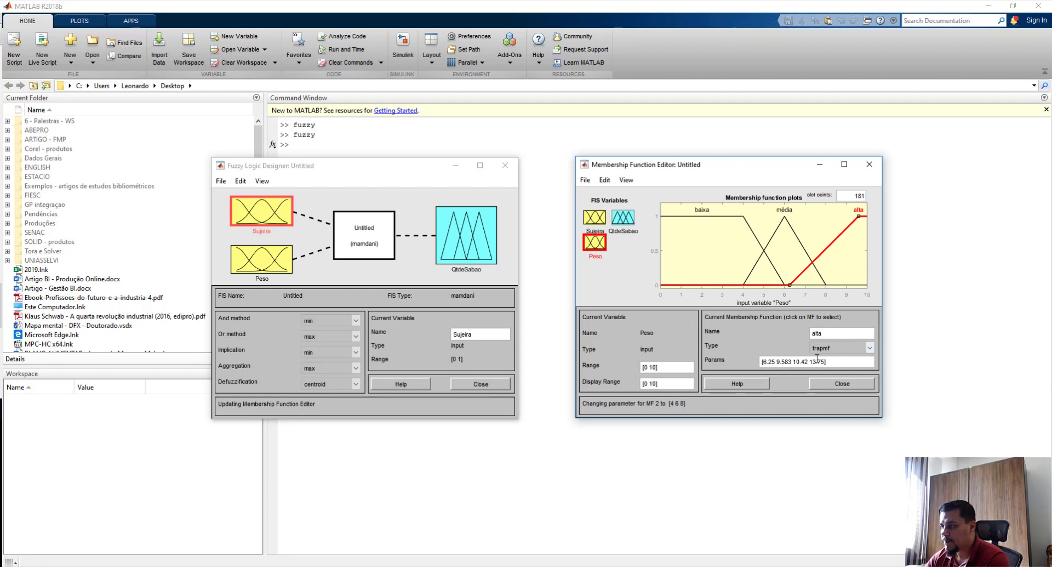
left_click(776, 361)
key("BackSpace")
key("BackSpace")
key("BackSpace")
left_click(783, 362)
key("BackSpace")
key("BackSpace")
key("BackSpace")
key("BackSpace")
key("BackSpace")
type("8")
left_click(789, 362)
key("BackSpace")
key("BackSpace")
key("BackSpace")
left_click(797, 362)
key("BackSpace")
key("BackSpace")
key("BackSpace")
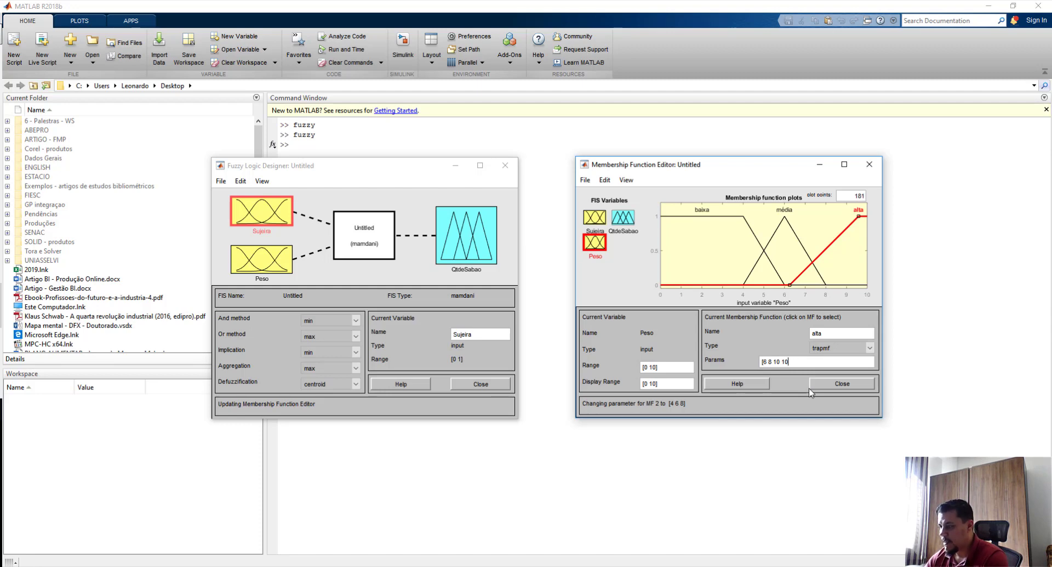
key("Return")
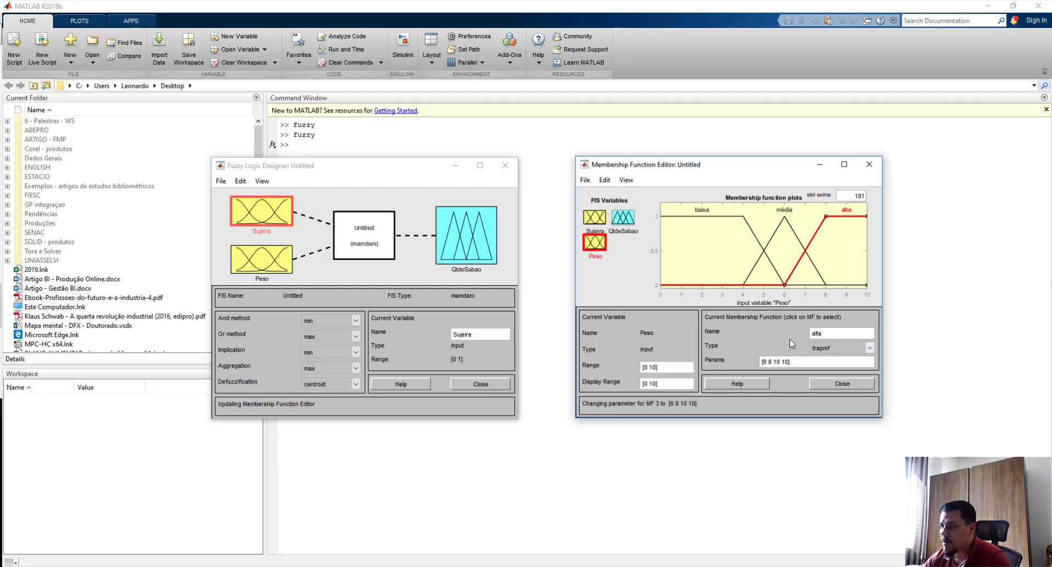
- Review the membership functions of Sujeira, and inspect those of Peso one by one
left_click(594, 221)
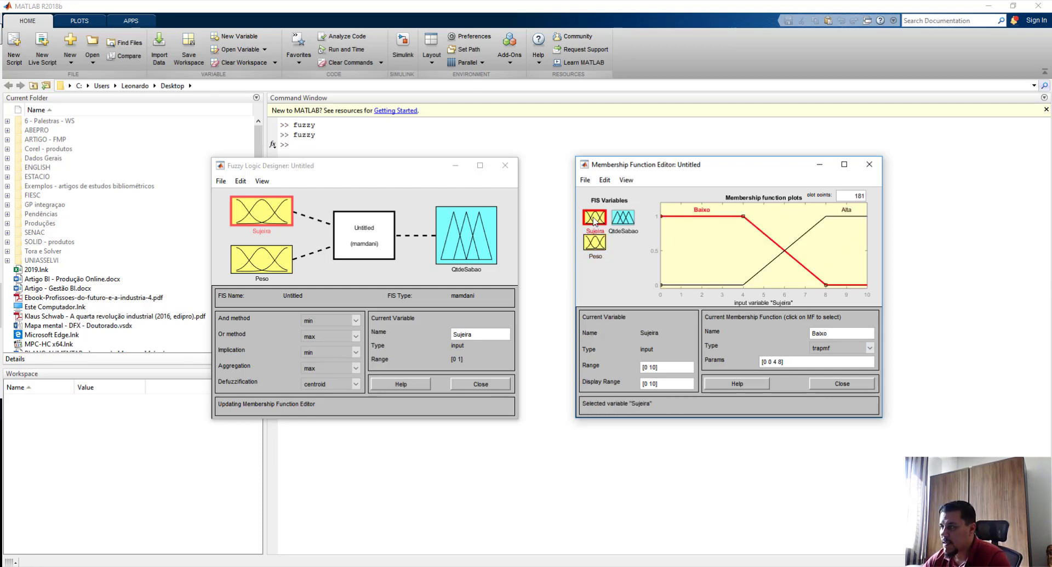
left_click(597, 245)
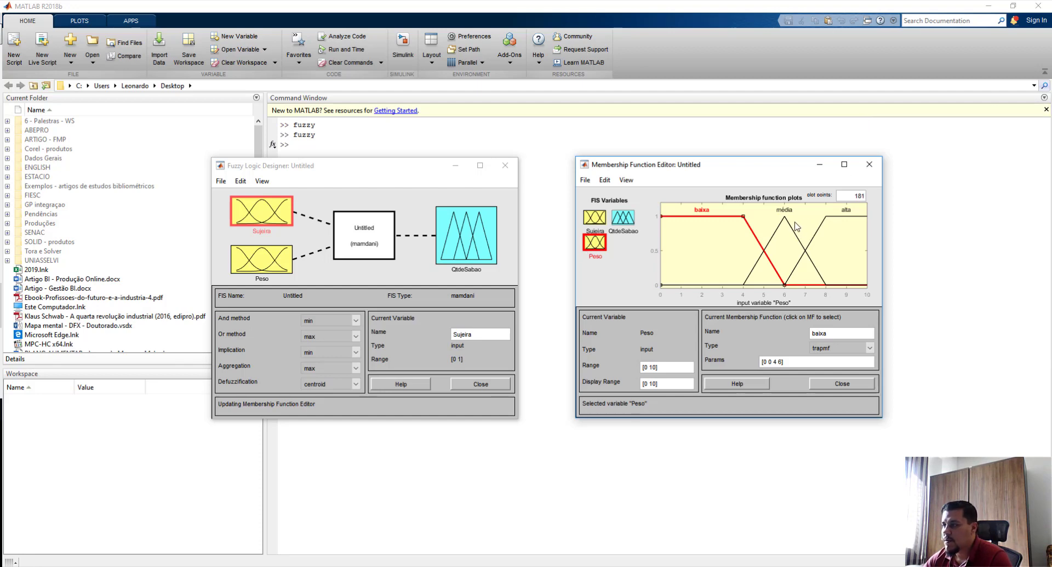
left_click_drag(789, 229, 792, 229)
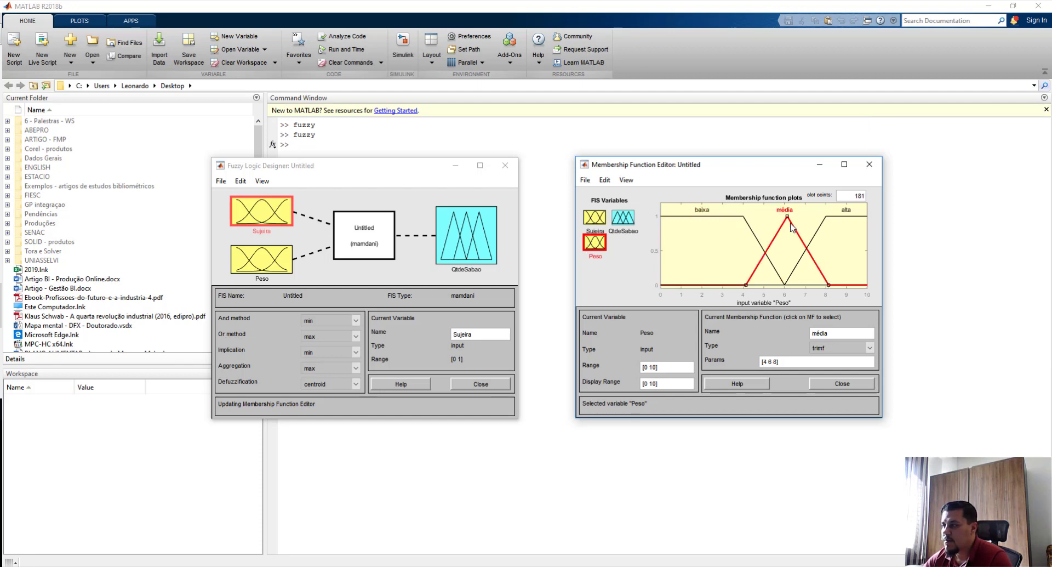
left_click(846, 219)
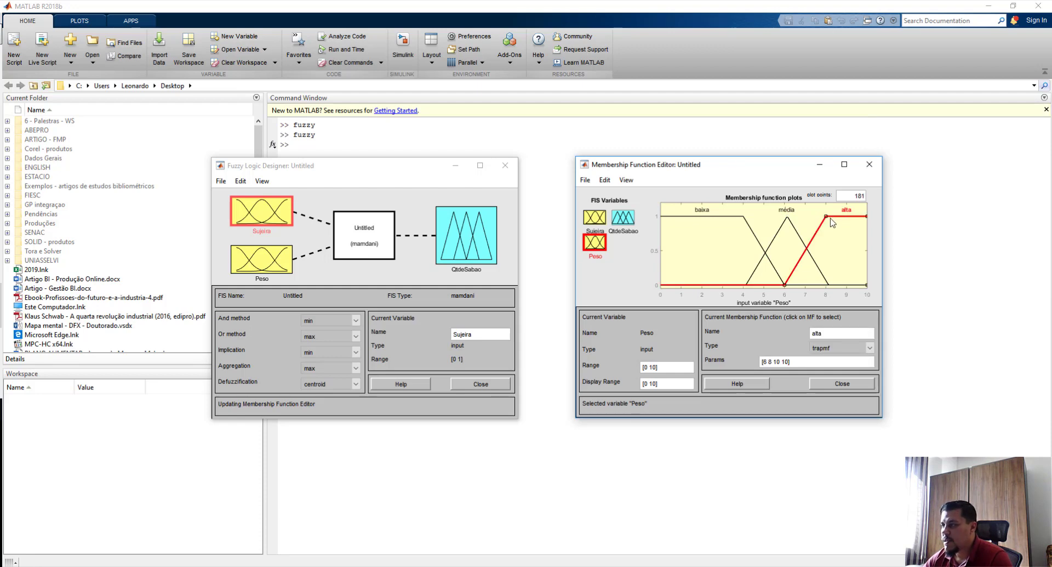
left_click(730, 220)
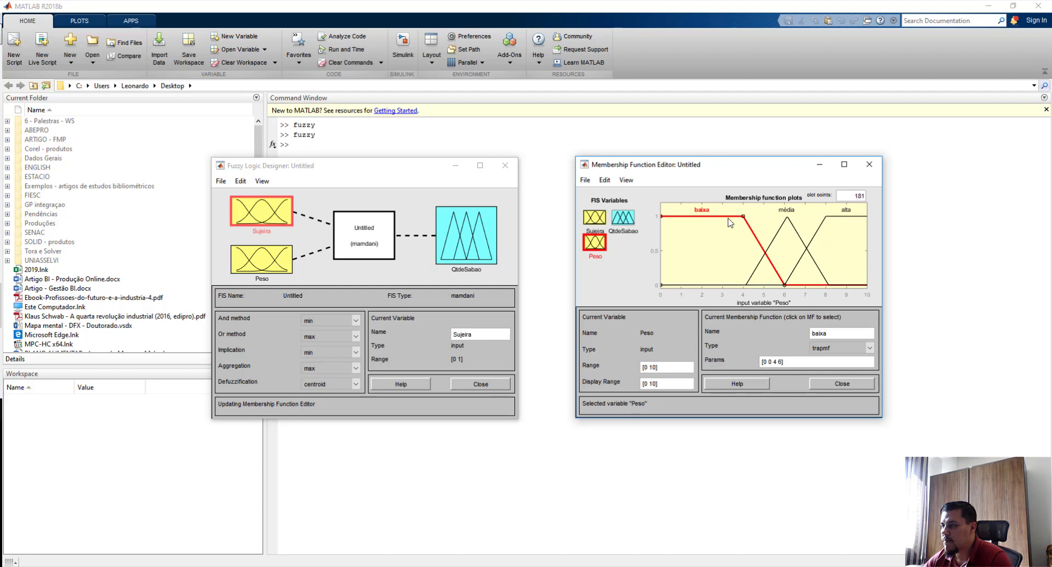
- Restore the parameters of Peso's shifted membership function média to [4 6 8]
left_click(790, 222)
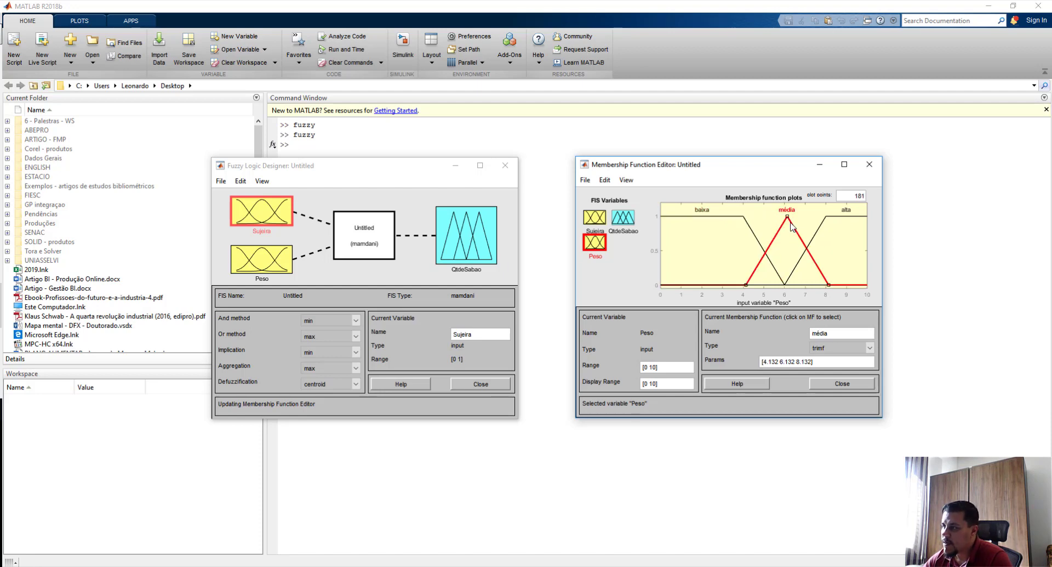
left_click(779, 361)
key("BackSpace")
key("BackSpace")
key("BackSpace")
key("BackSpace")
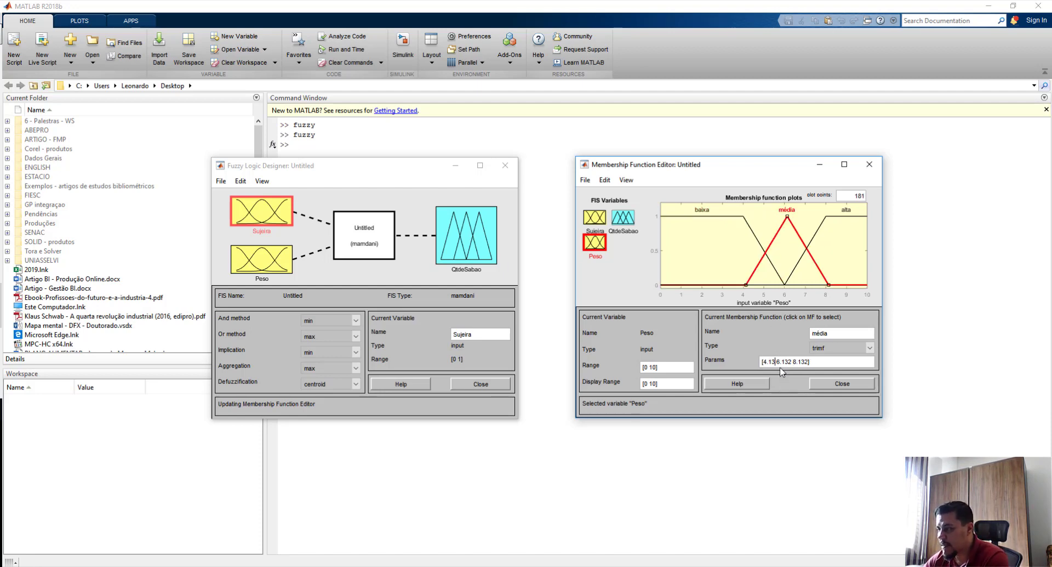
key("BackSpace")
left_click(784, 362)
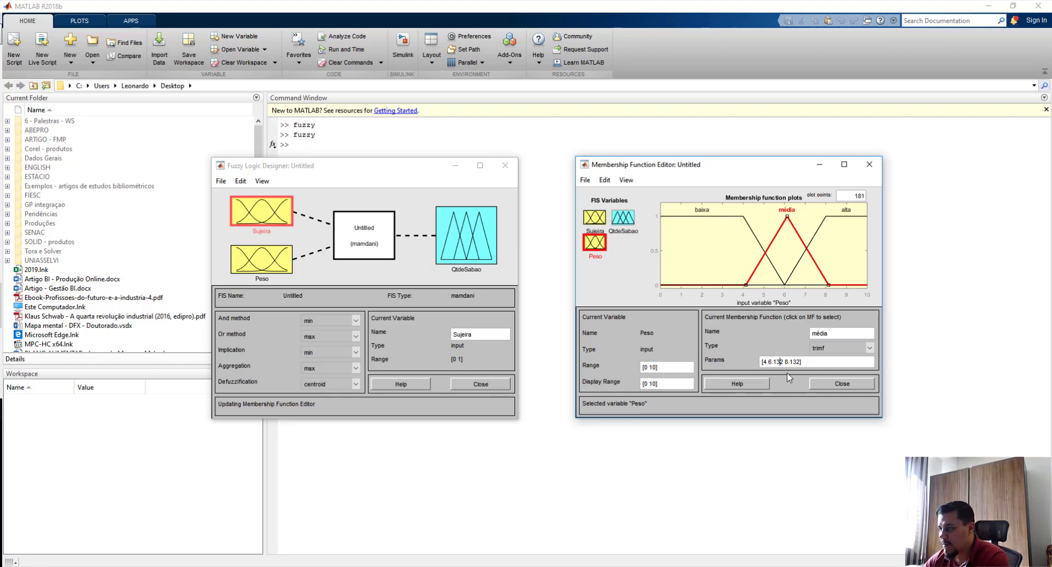
key("BackSpace")
key("BackSpace")
key("BackSpace")
key("BackSpace")
key("BackSpace")
key("BackSpace")
key("BackSpace")
key("BackSpace")
key("BackSpace")
type("]")
key("Return")
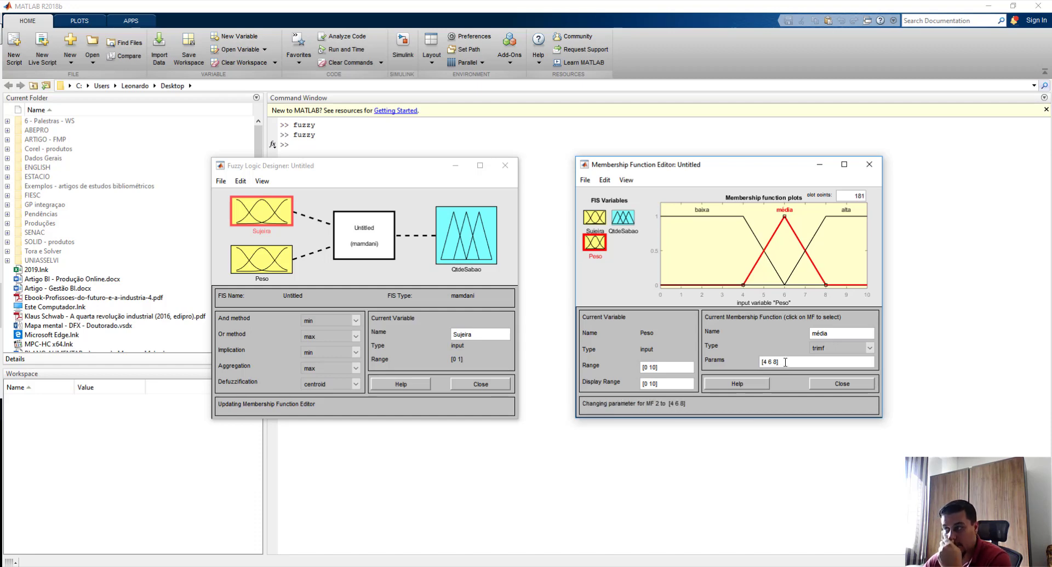
- Switch to the output variable QtdeSabao and rename its membership function mf1 to baixa
left_click(631, 219)
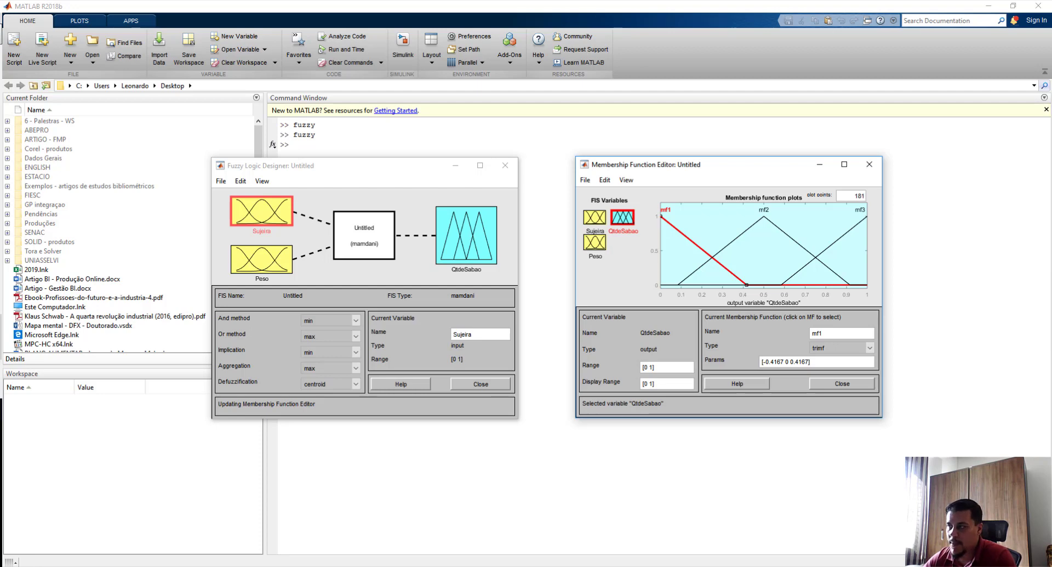
left_click(829, 338)
left_click_drag(829, 339, 812, 336)
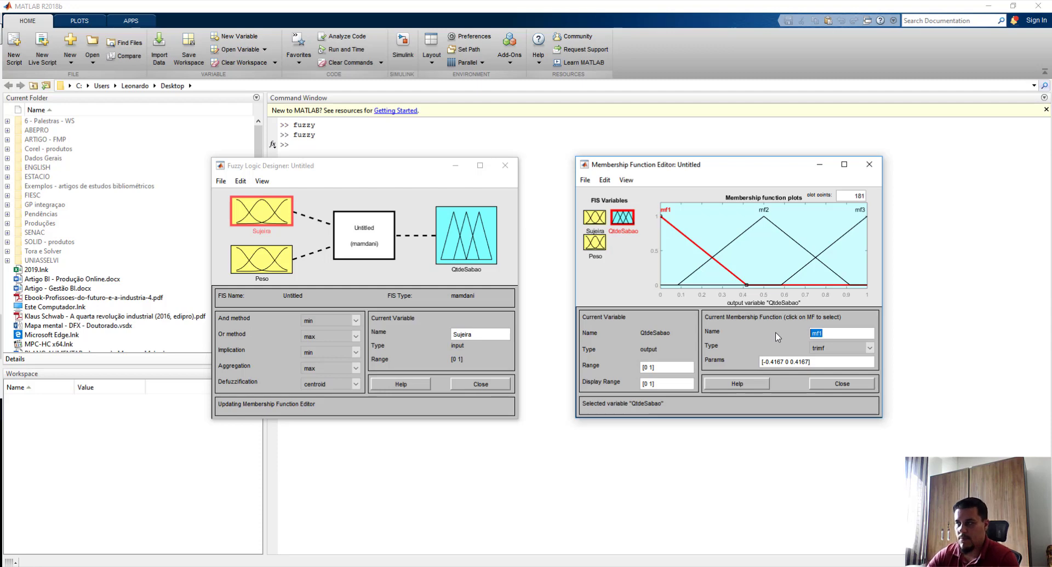
type("baixa")
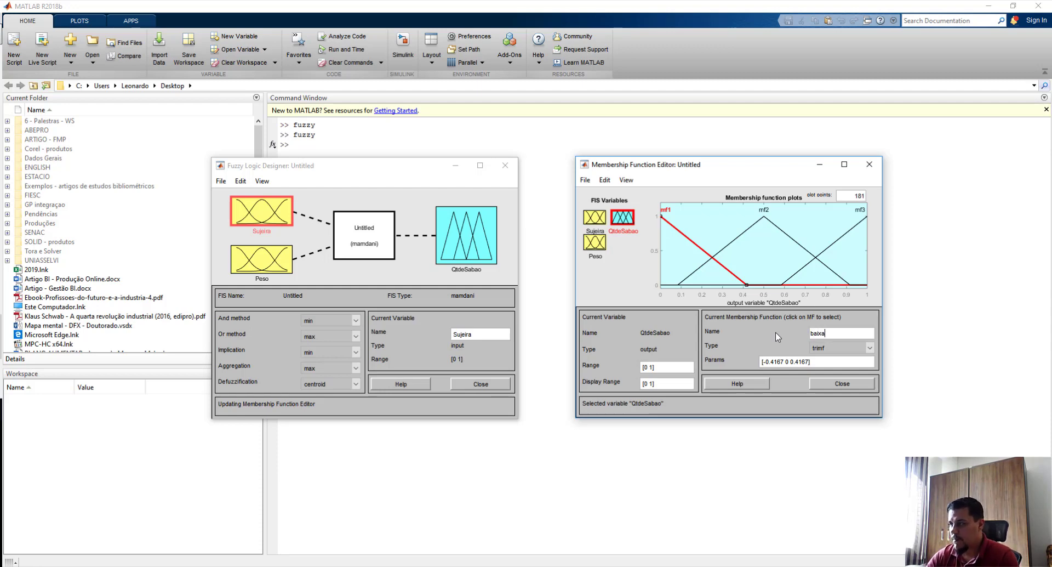
key("Return")
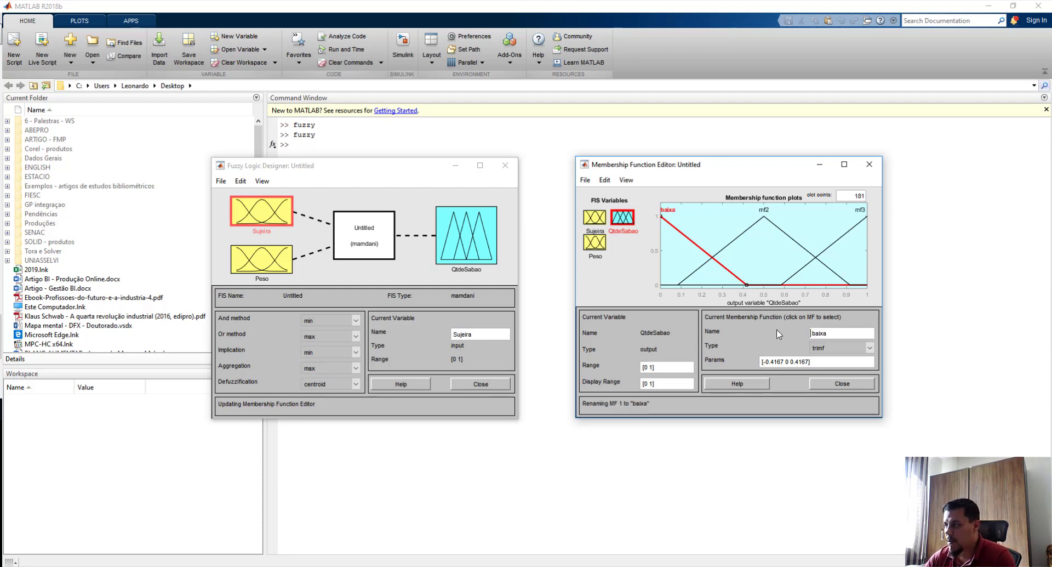
- Rename QtdeSabao's membership function mf2 to média
left_click(765, 213)
left_click_drag(819, 332, 796, 329)
key("Delete")
key("Delete")
key("Delete")
type("média")
key("Return")
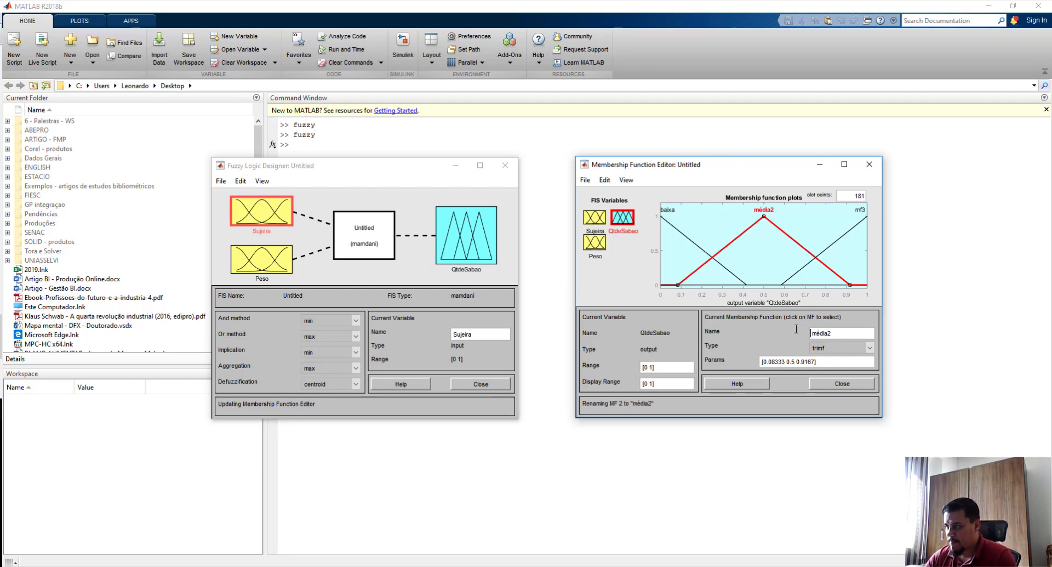
left_click(830, 334)
key("BackSpace")
- Rename QtdeSabao's membership function mf3 to alta
left_click(860, 212)
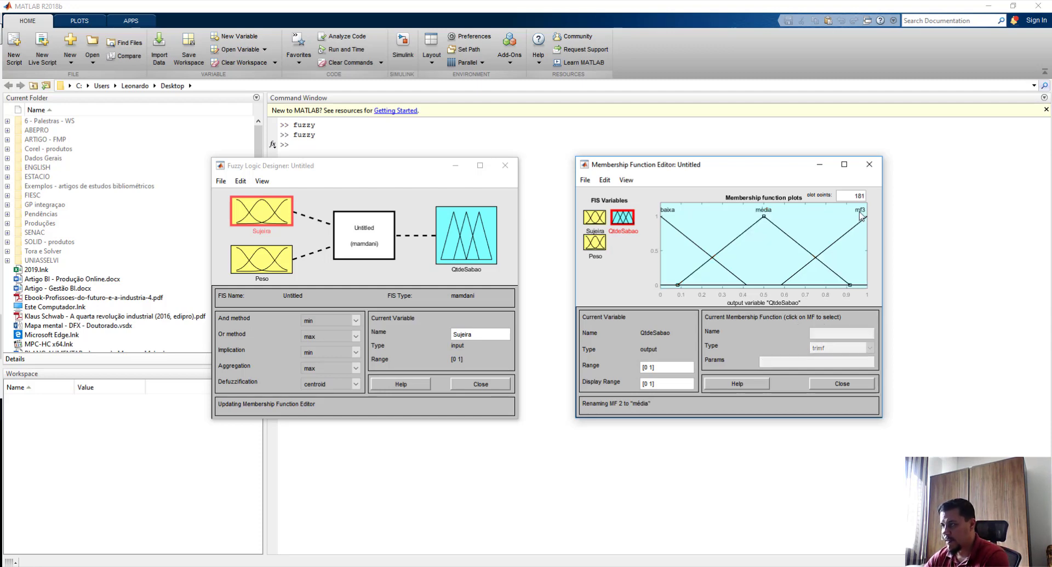
left_click(866, 216)
left_click(825, 334)
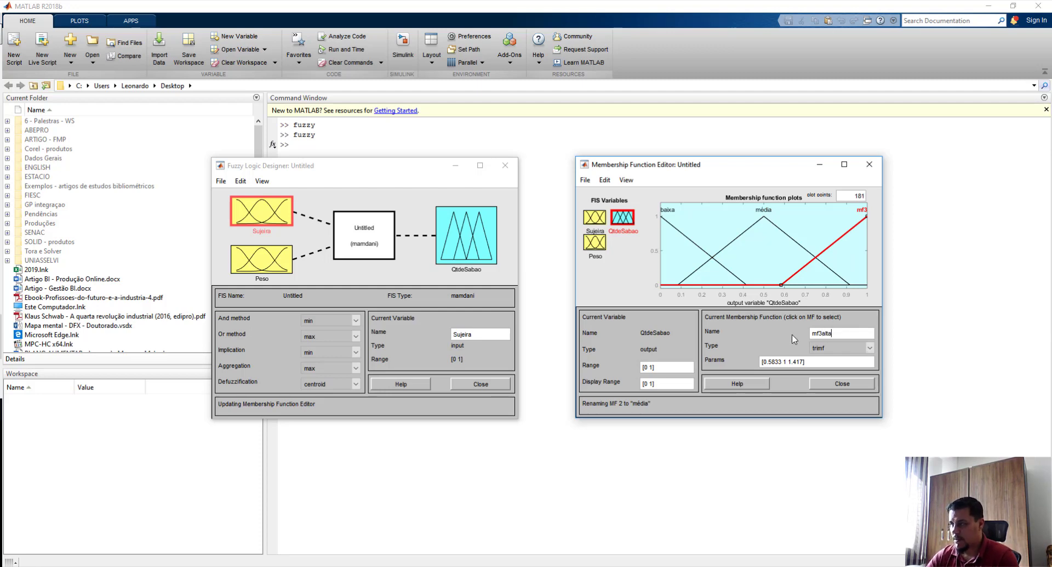
key("BackSpace")
key("BackSpace")
key("BackSpace")
key("BackSpace")
key("Return")
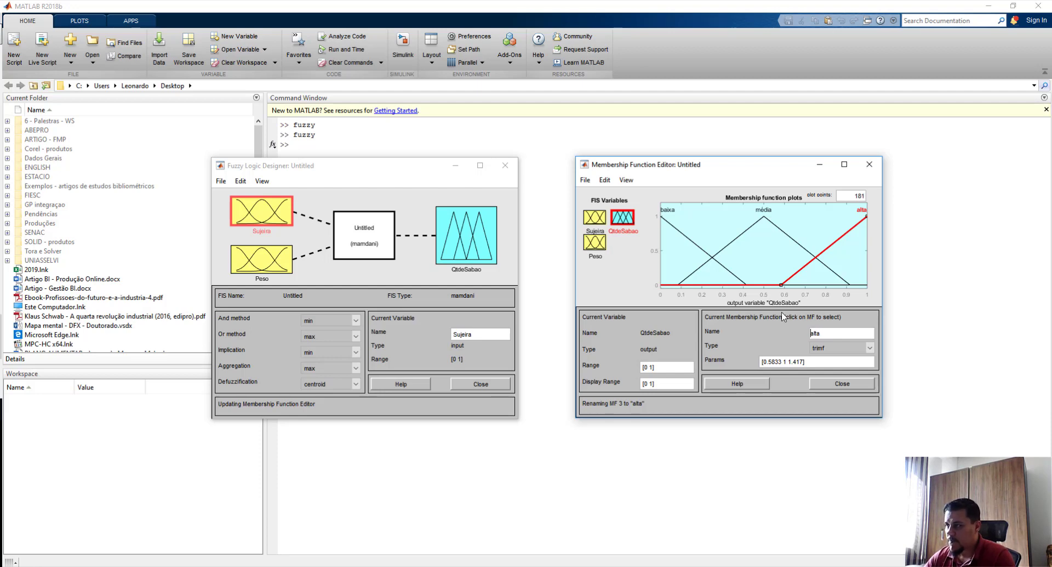
- Change the type of QtdeSabao's membership functions baixa and alta to trapmf
left_click(669, 224)
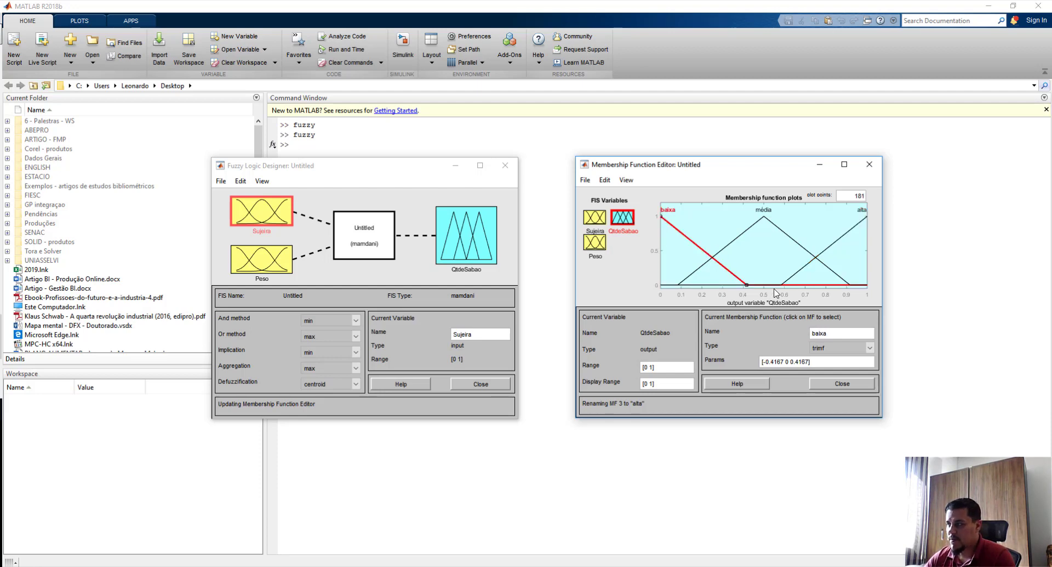
left_click(853, 359)
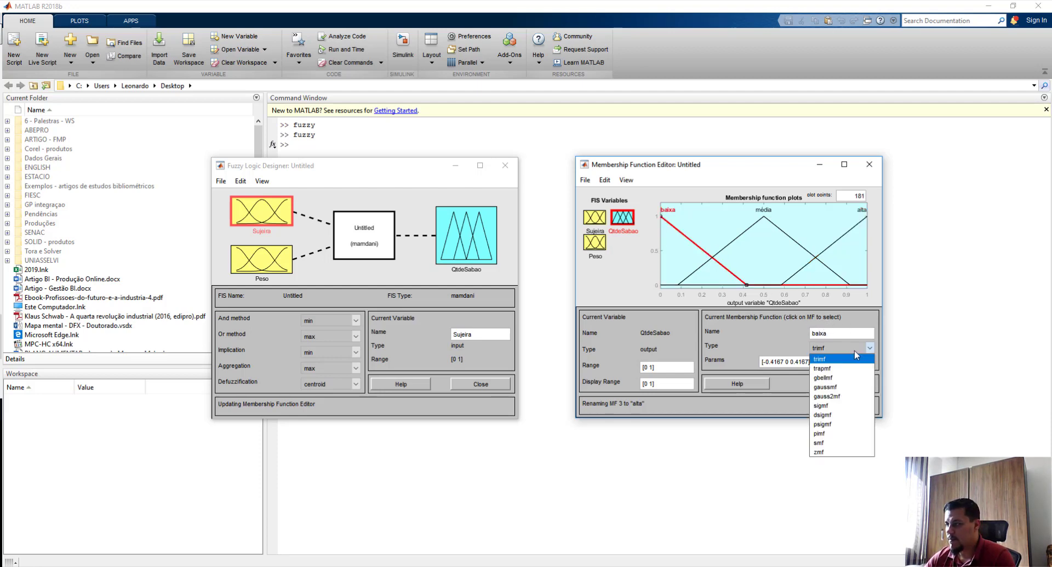
left_click(830, 366)
left_click(766, 217)
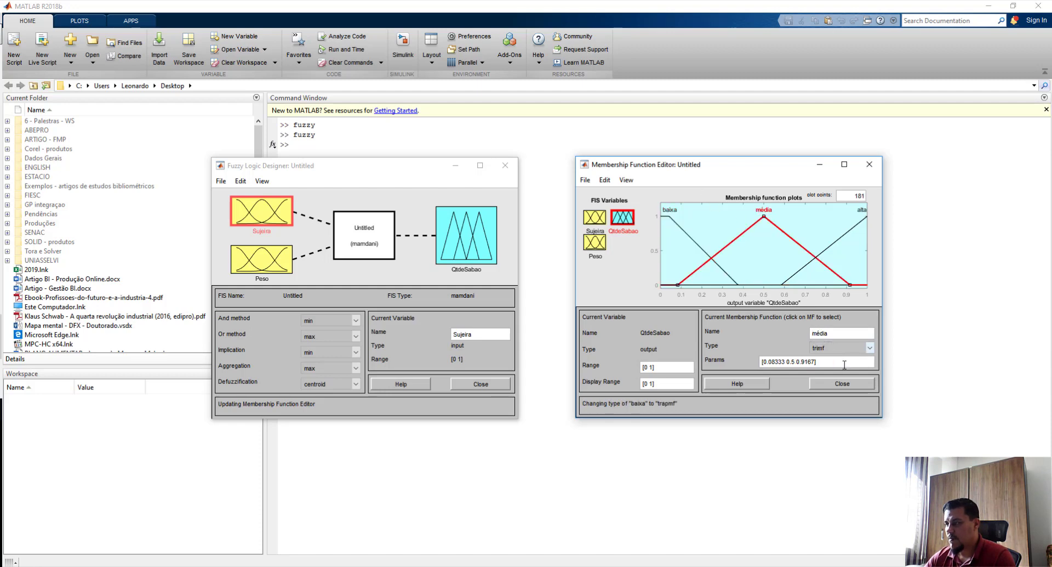
left_click(859, 226)
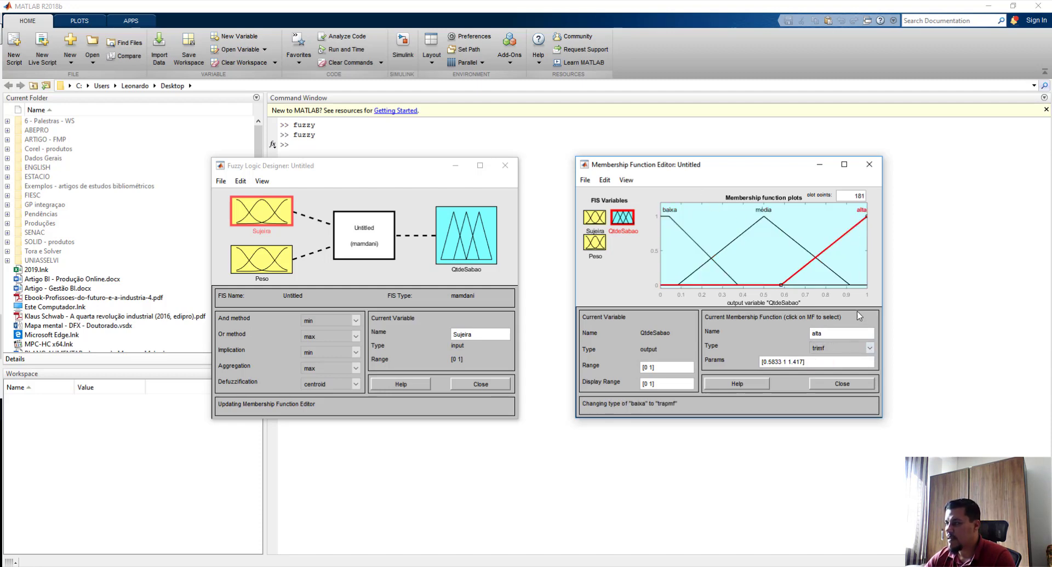
left_click(870, 348)
left_click(831, 365)
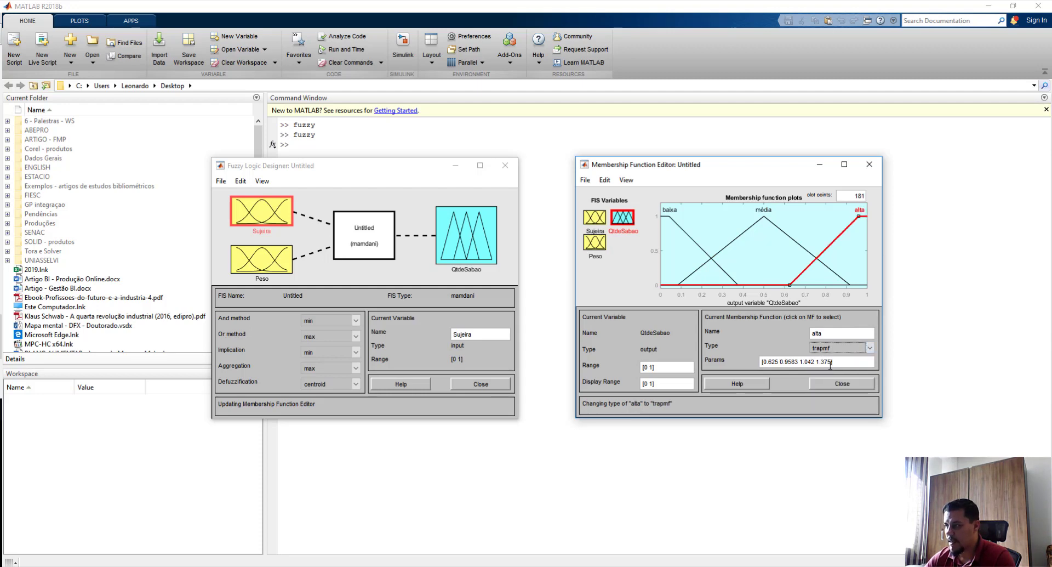
- Set the range of the output variable QtdeSabao to [0 60]
left_click(673, 218)
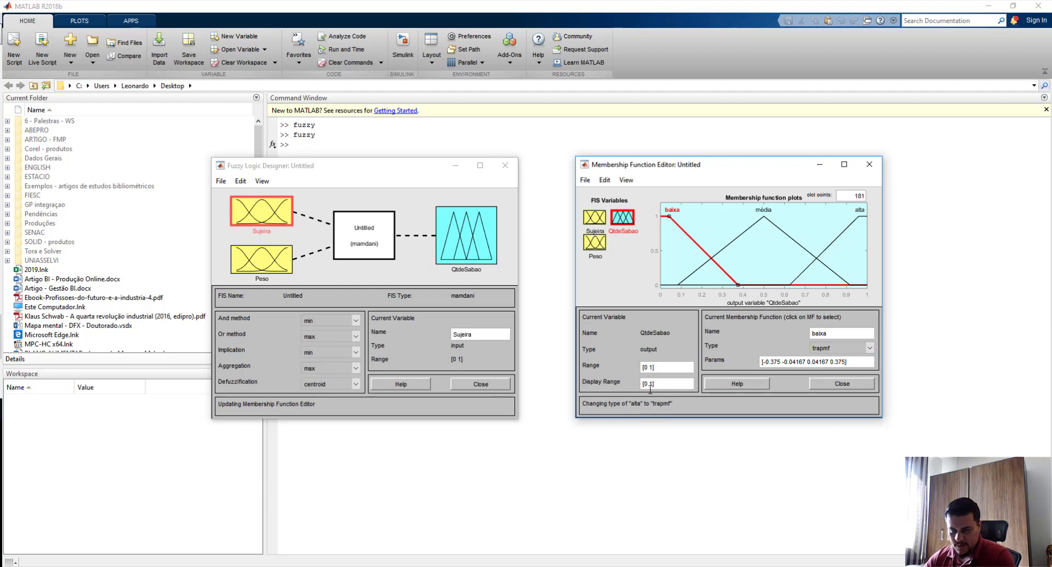
double_click(652, 366)
key("BackSpace")
type("60")
key("Return")
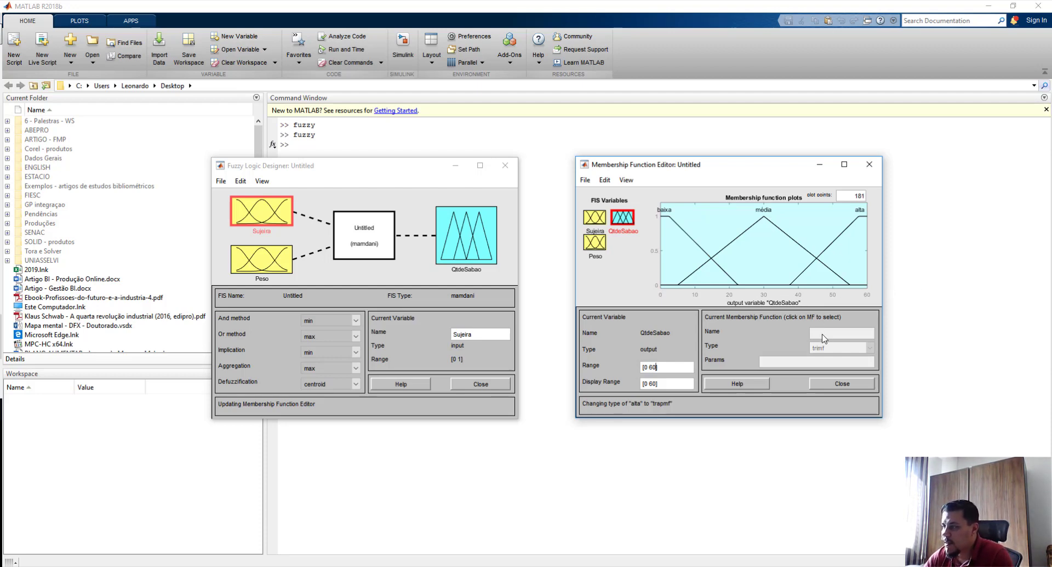
- Set the parameters of QtdeSabao's membership function baixa to [0 0 20 30]
left_click(668, 218)
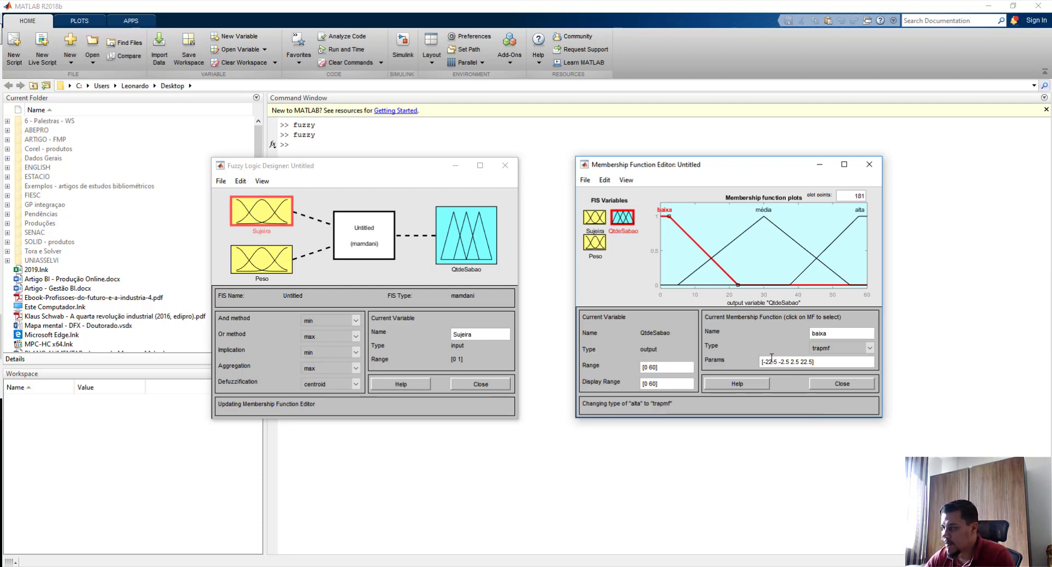
left_click_drag(765, 361, 810, 362)
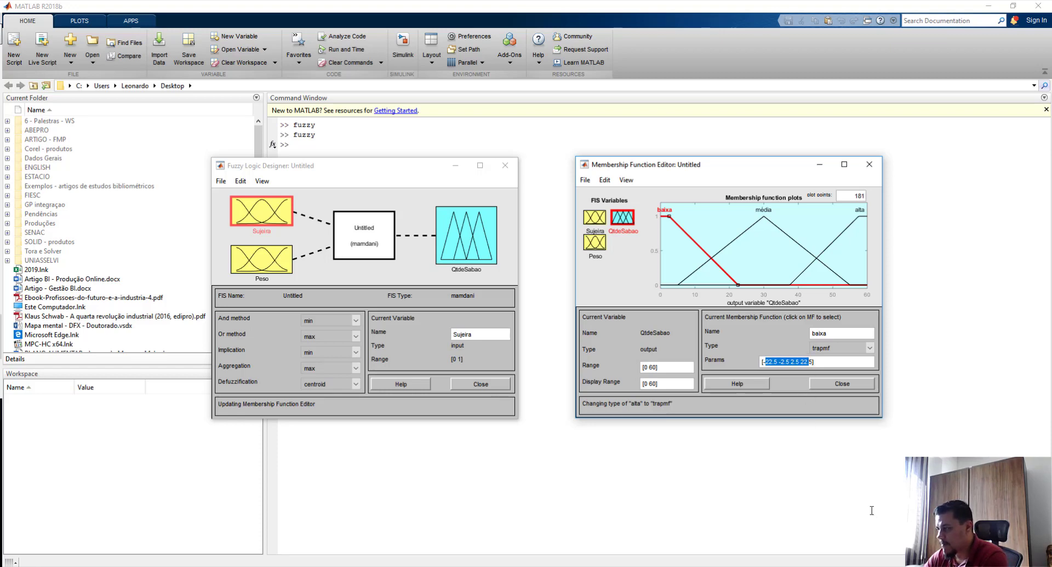
key("BackSpace")
type("0 ")
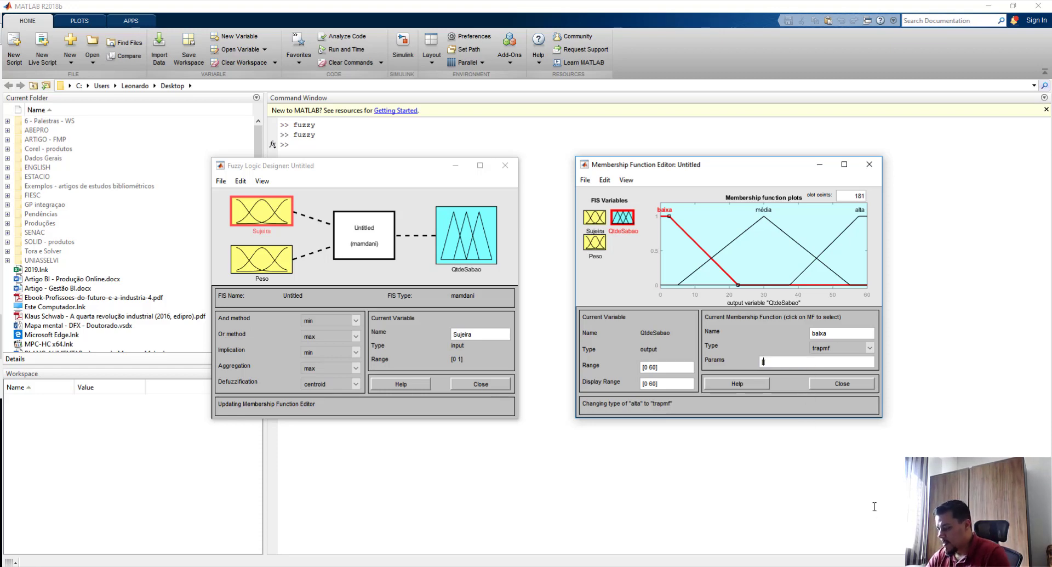
type("0 20 30")
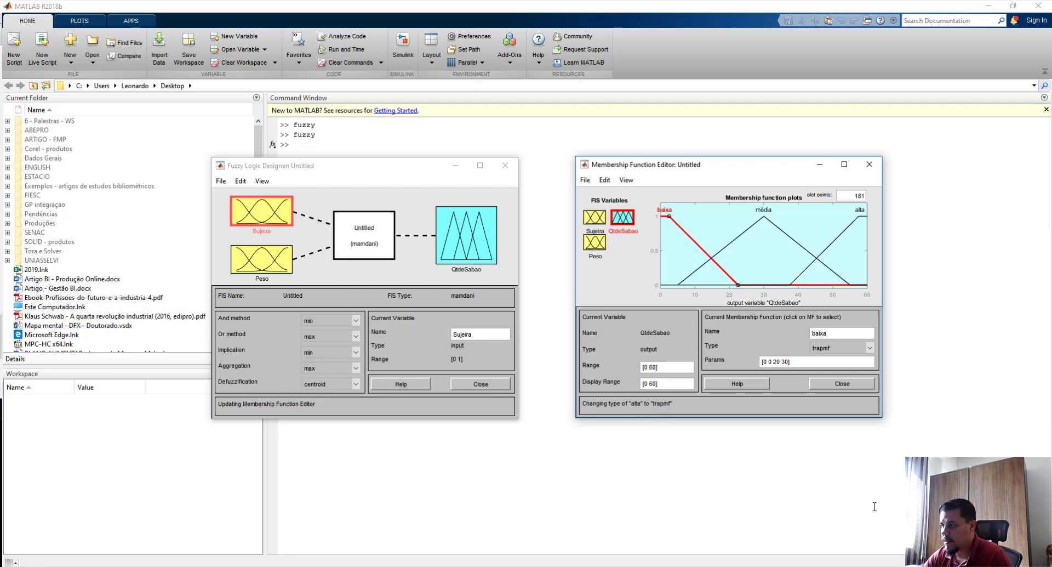
key("Return")
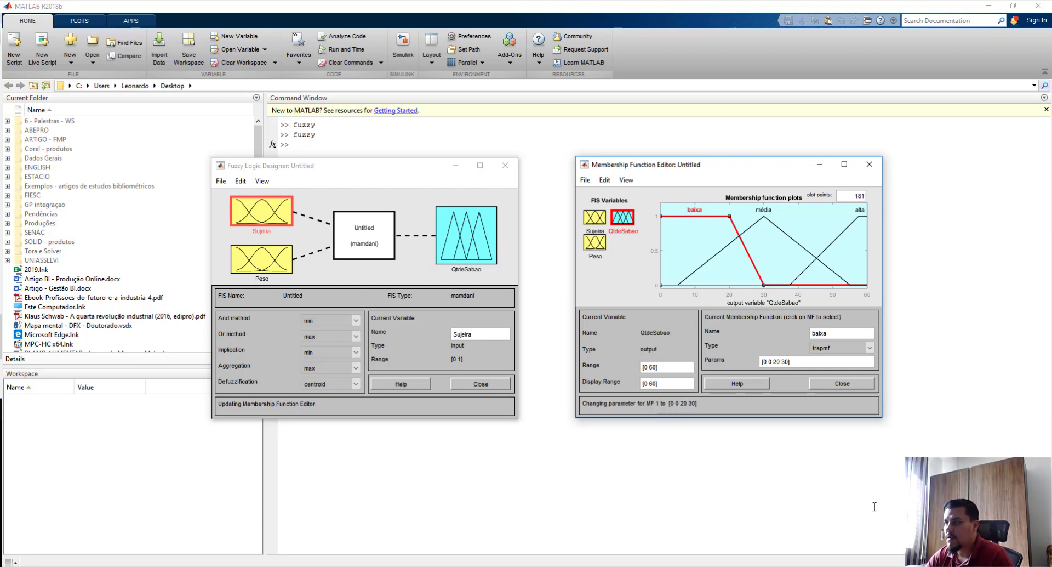
- Set the parameters of QtdeSabao's membership function média to [20 30 40]
left_click(764, 218)
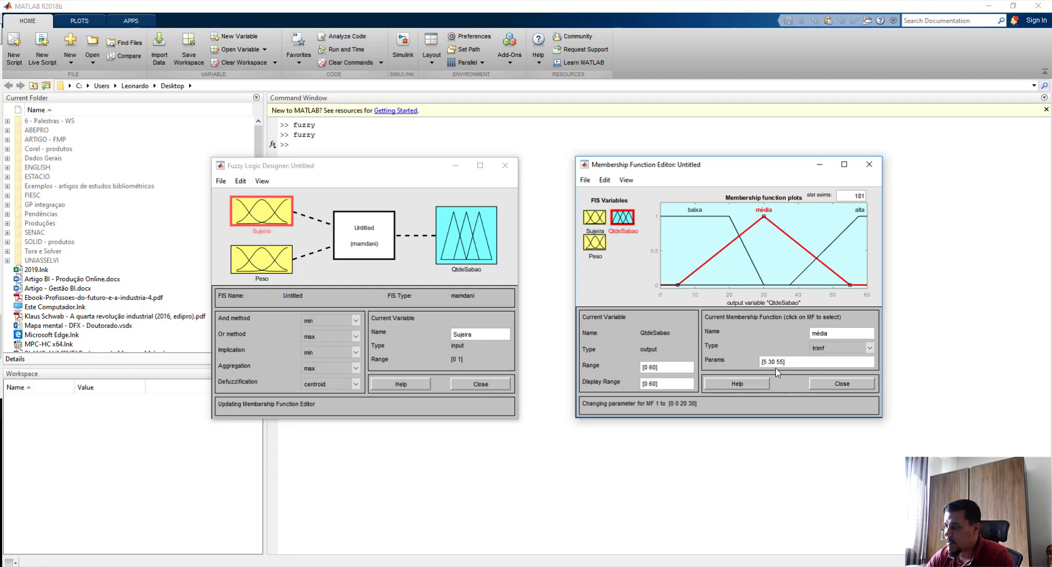
left_click_drag(785, 360, 762, 360)
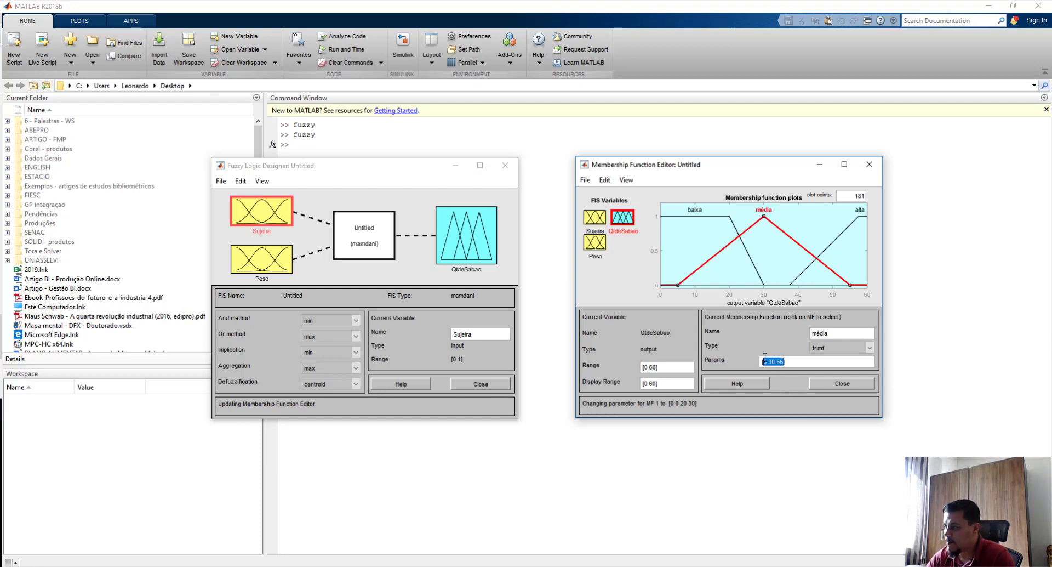
key("BackSpace")
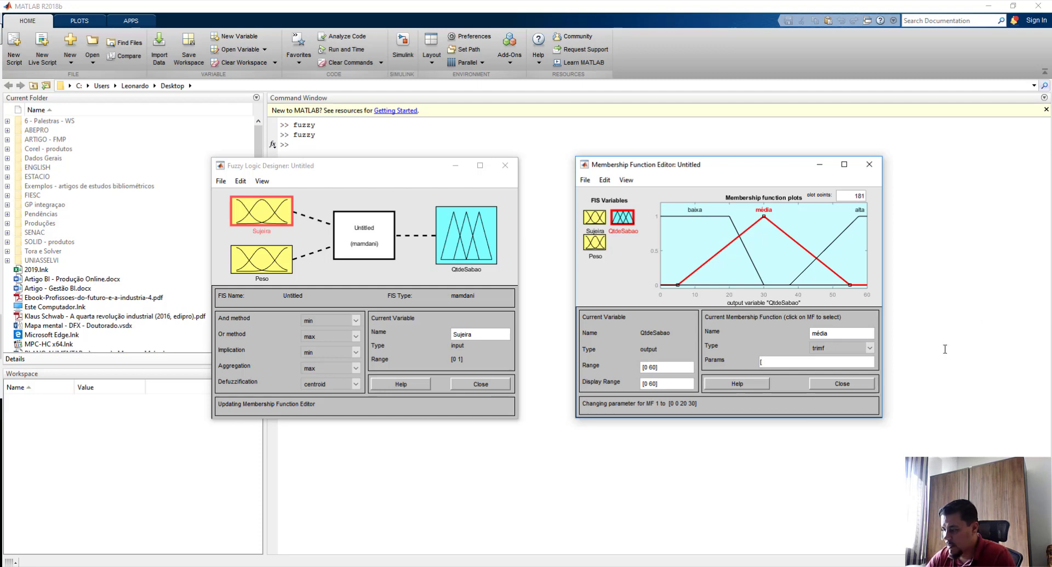
type("[20 30 40")
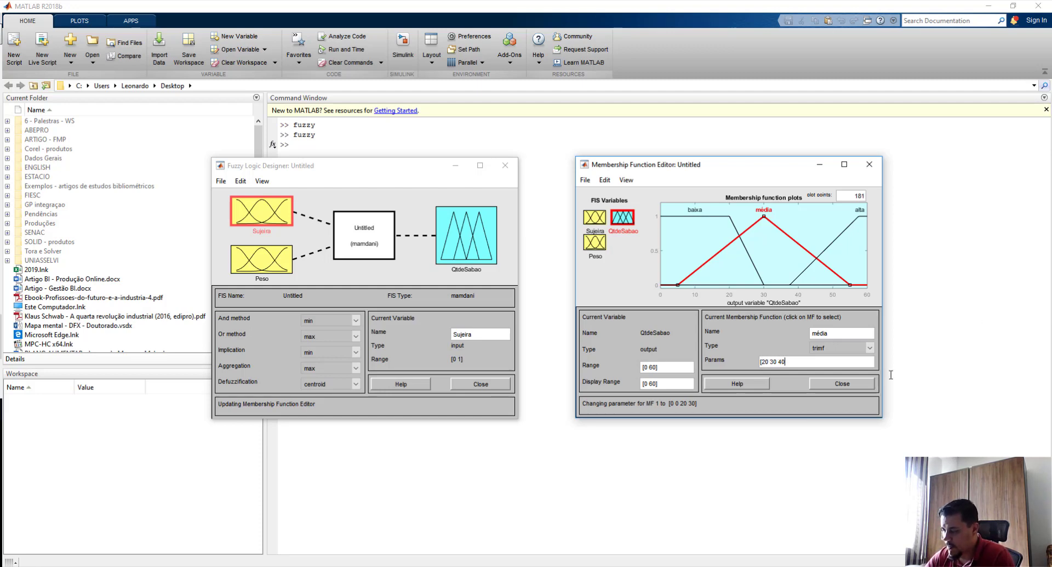
type("]")
key("Return")
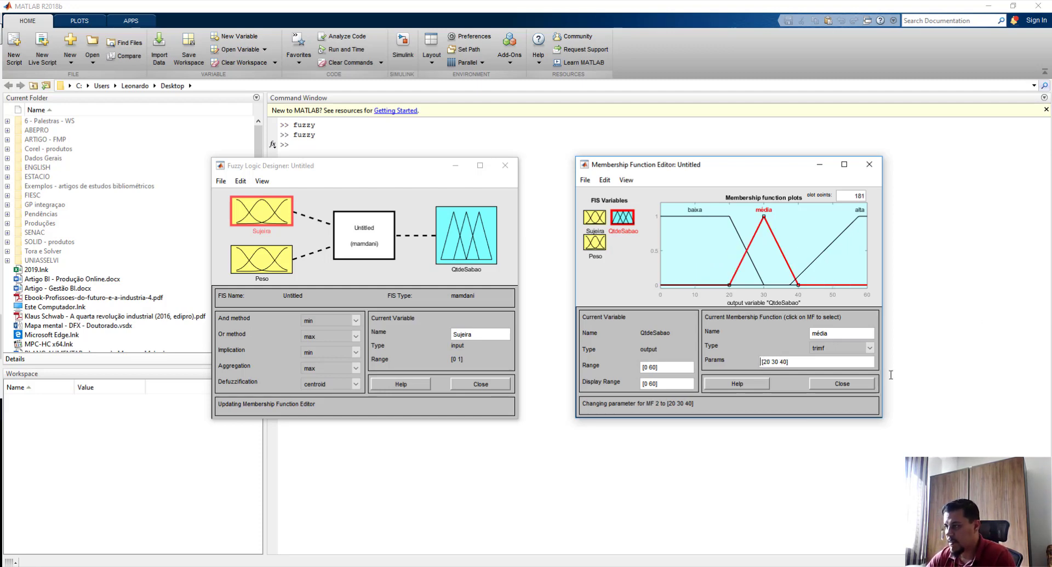
- Set the parameters of QtdeSabao's membership function alta to [30 40 60 60]
left_click(859, 215)
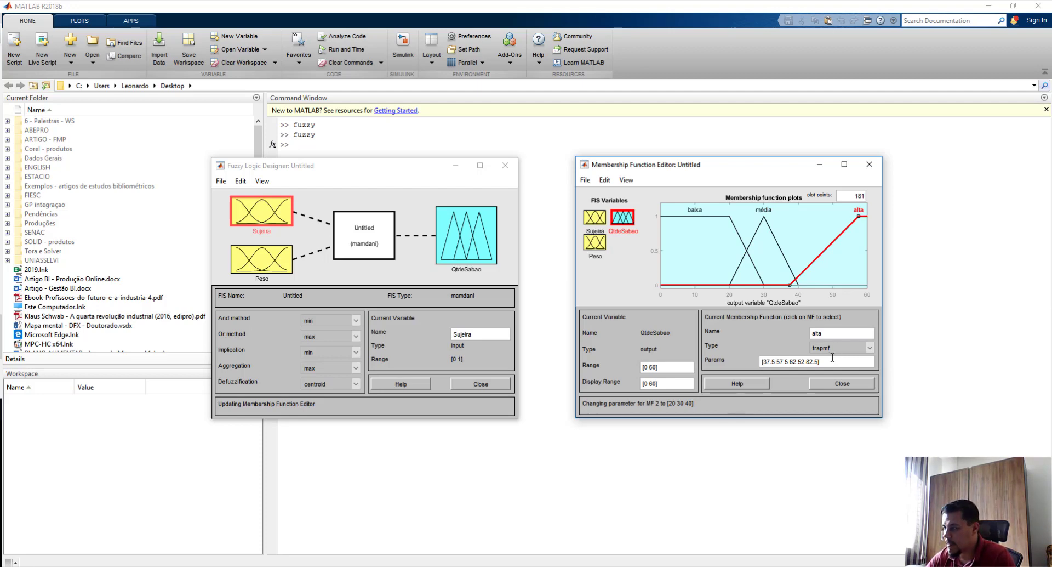
left_click_drag(818, 359, 765, 362)
type("[30 40")
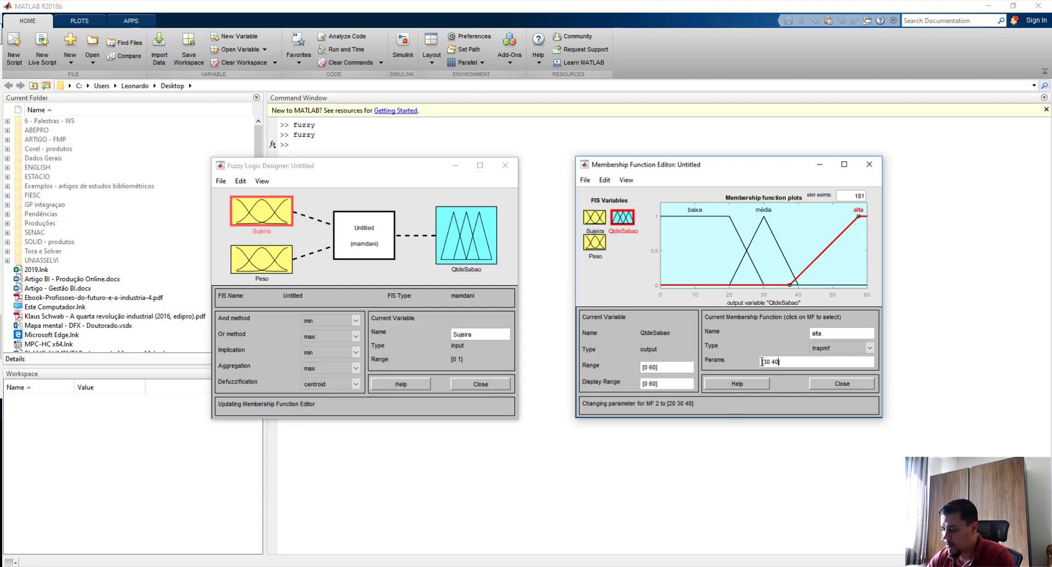
type(" 60 60]")
key("Return")
- Review the membership function plots of Sujeira, Peso and QtdeSabao, closing the Membership Function Editor when done
left_click(597, 217)
left_click(623, 217)
left_click(595, 241)
left_click(617, 221)
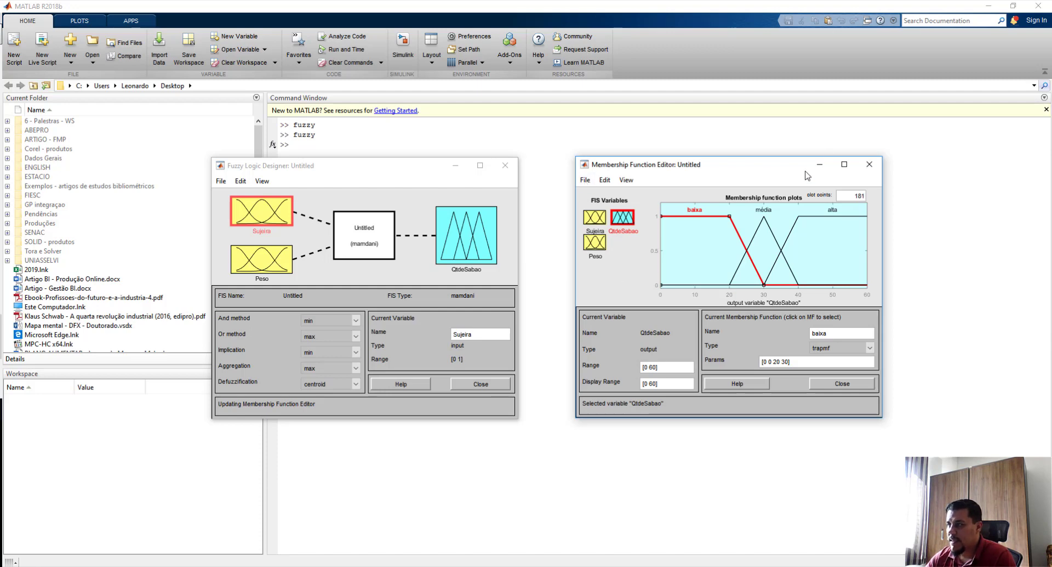
left_click(869, 164)
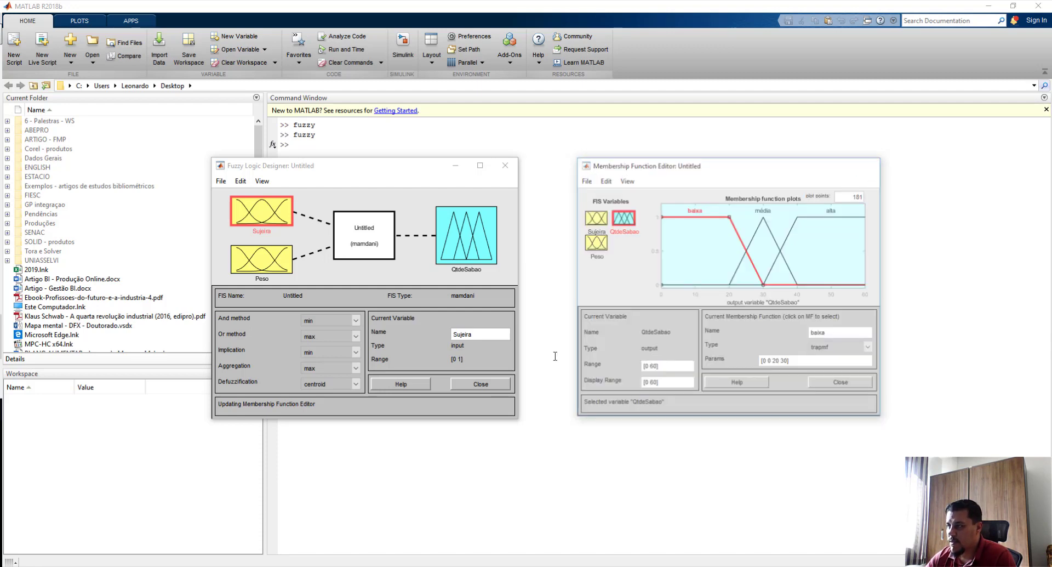
left_click_drag(392, 165, 574, 160)
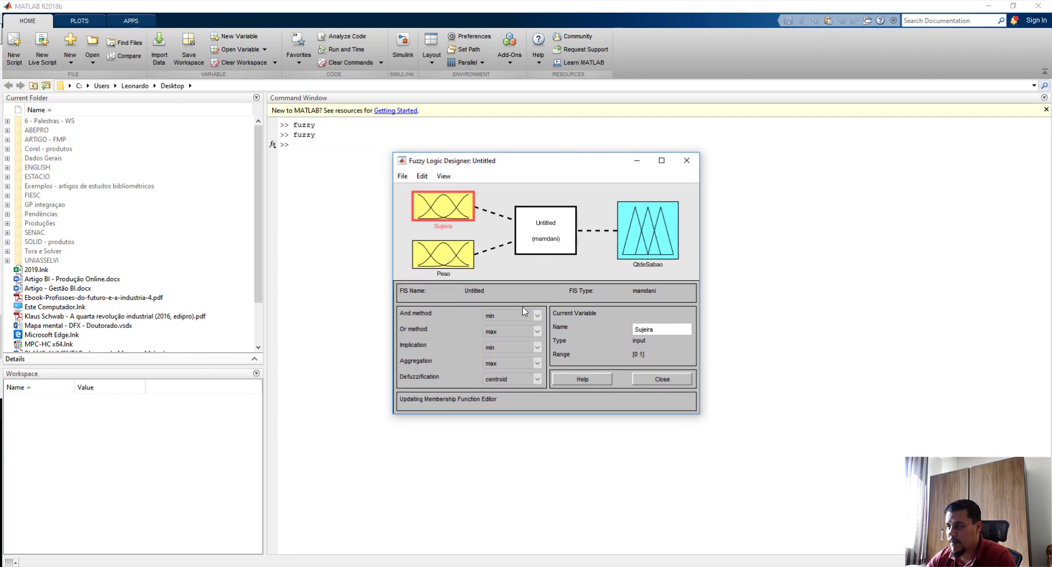
double_click(635, 225)
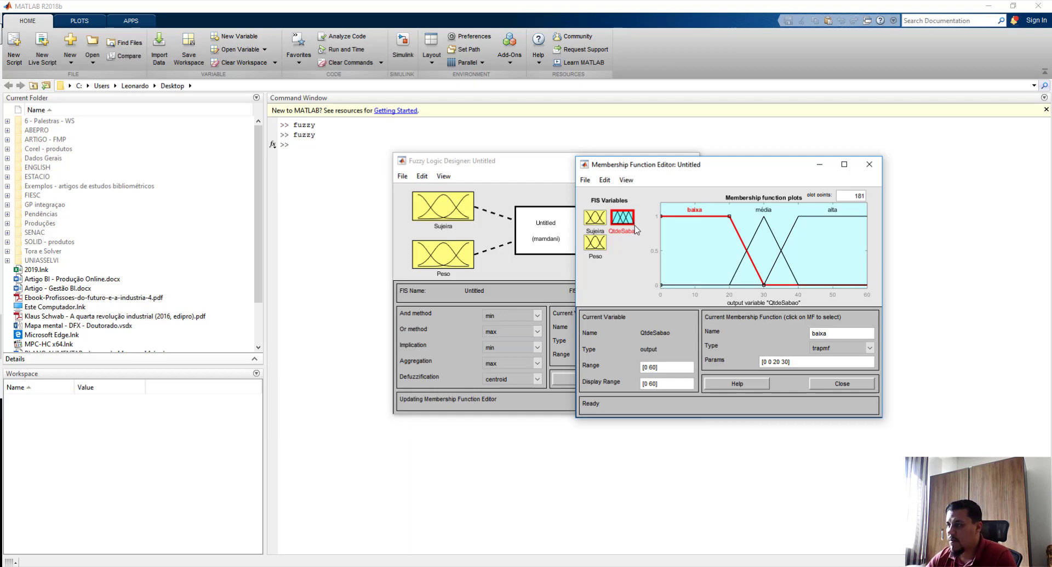
left_click(870, 165)
left_click(455, 258)
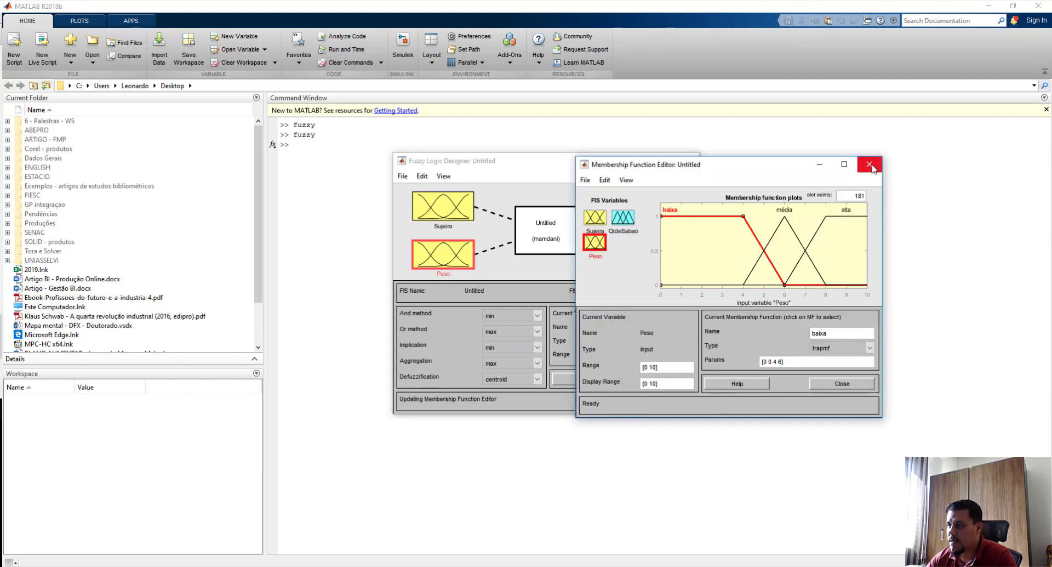
left_click(597, 220)
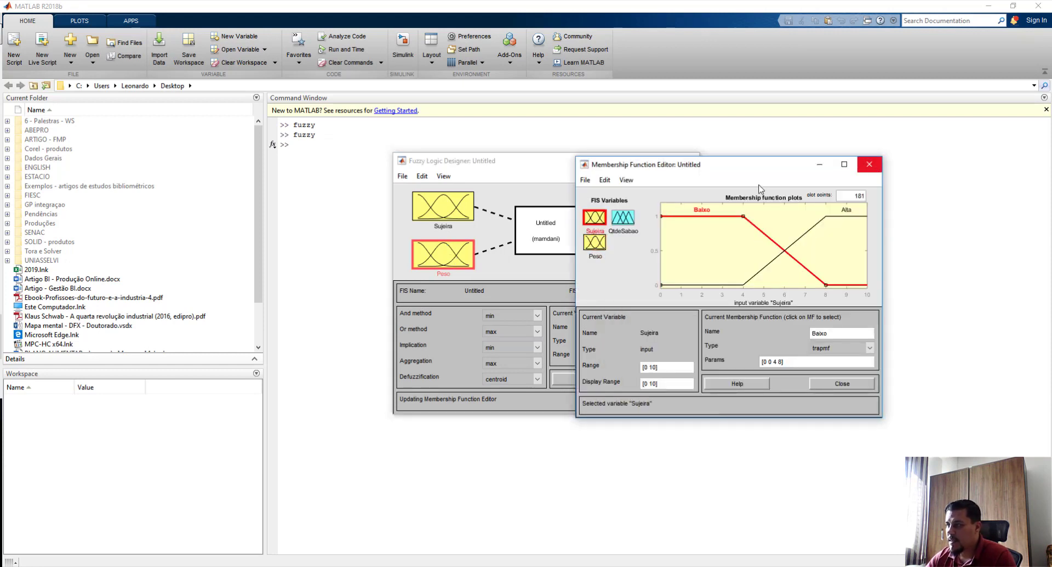
left_click(869, 164)
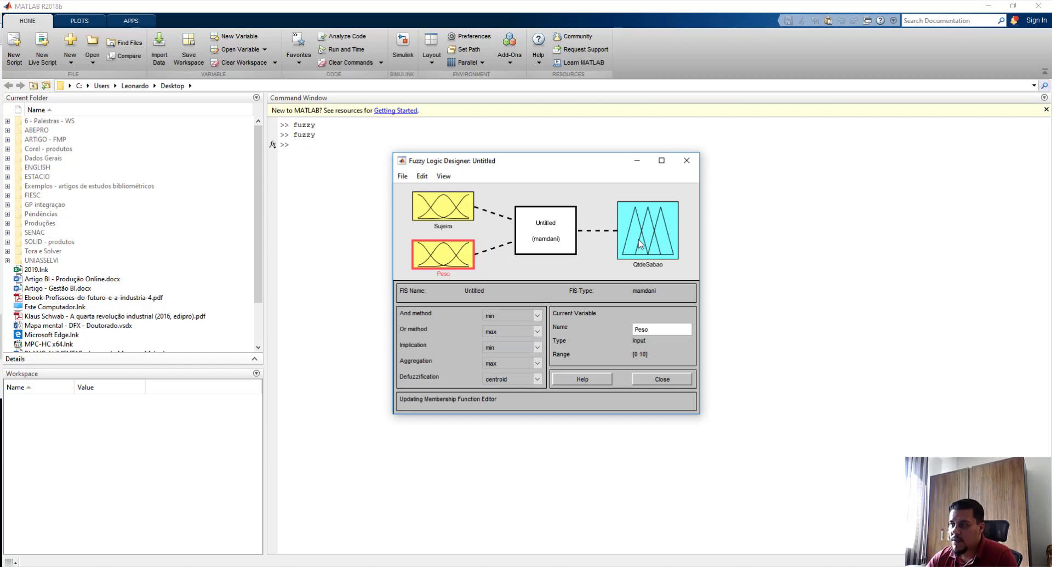
- Open the Rule Editor from the system's mamdani block and arrange it beside the Fuzzy Logic Designer
double_click(542, 235)
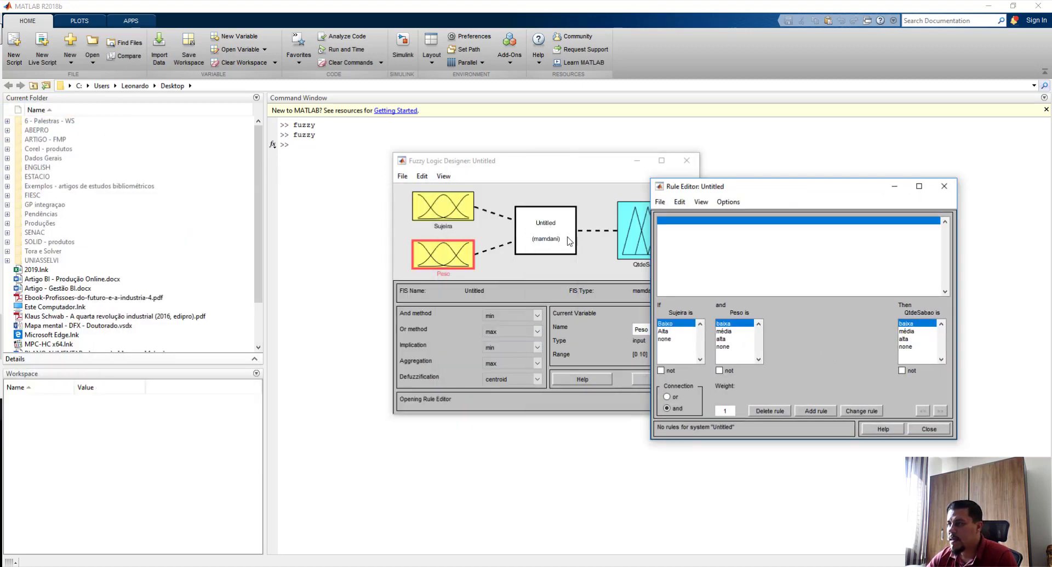
left_click_drag(535, 164, 415, 181)
left_click_drag(807, 187, 761, 179)
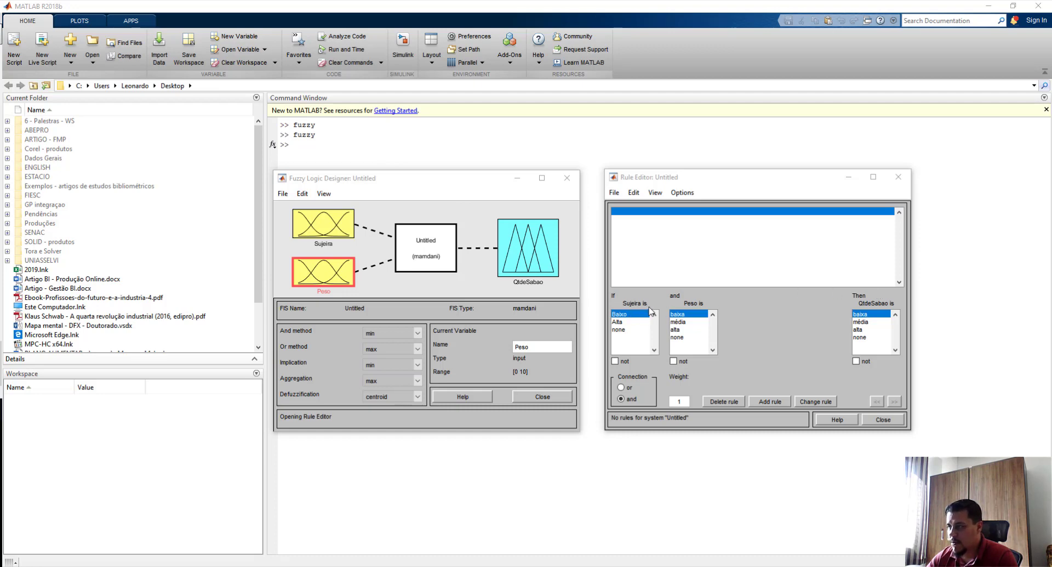
- Add the rule: if Sujeira is Baixo and Peso is baixa, then QtdeSabao is baixa, with weight 1
left_click(619, 316)
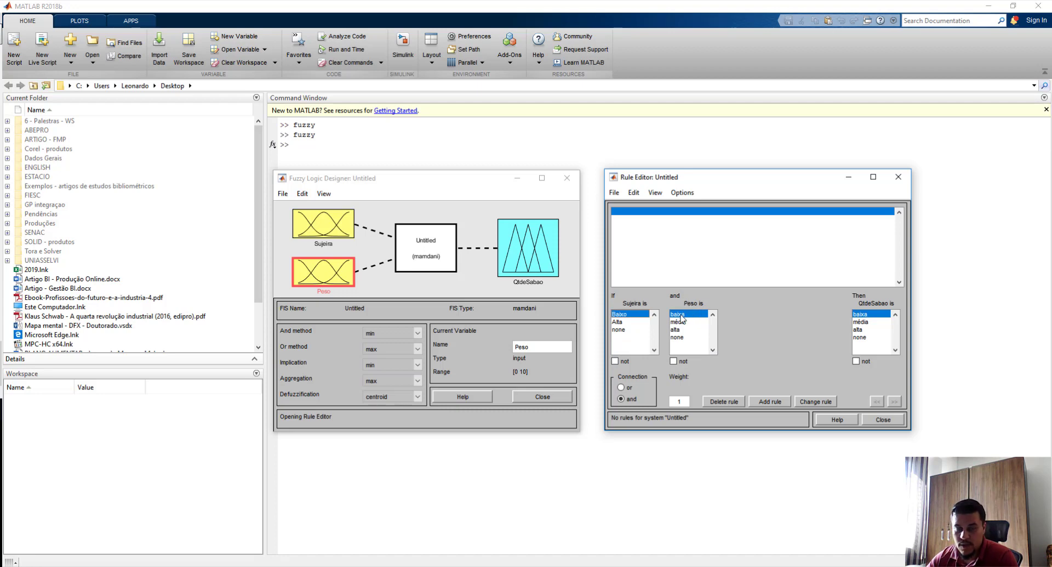
left_click(866, 322)
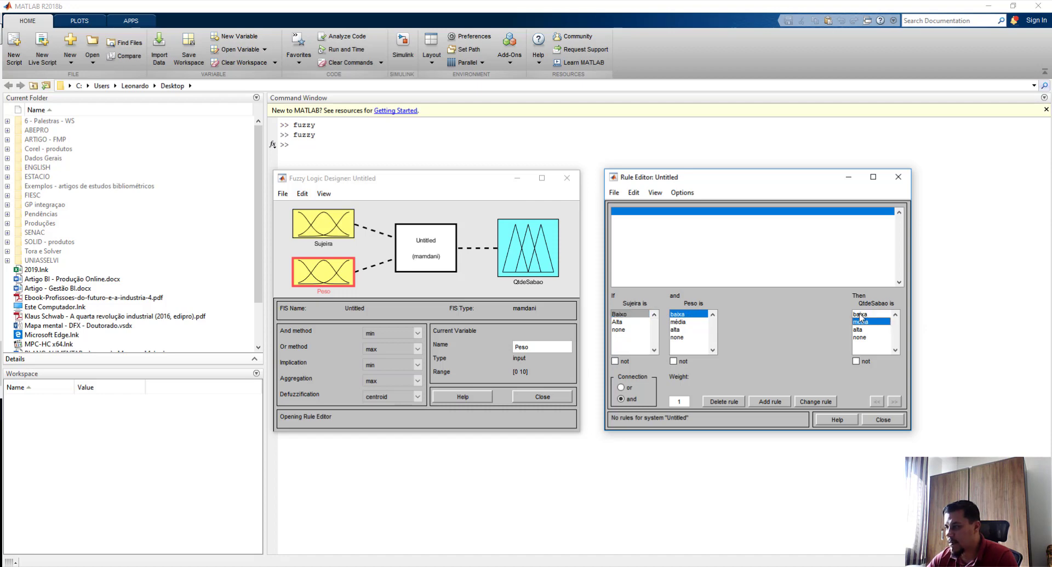
left_click(860, 314)
left_click(636, 314)
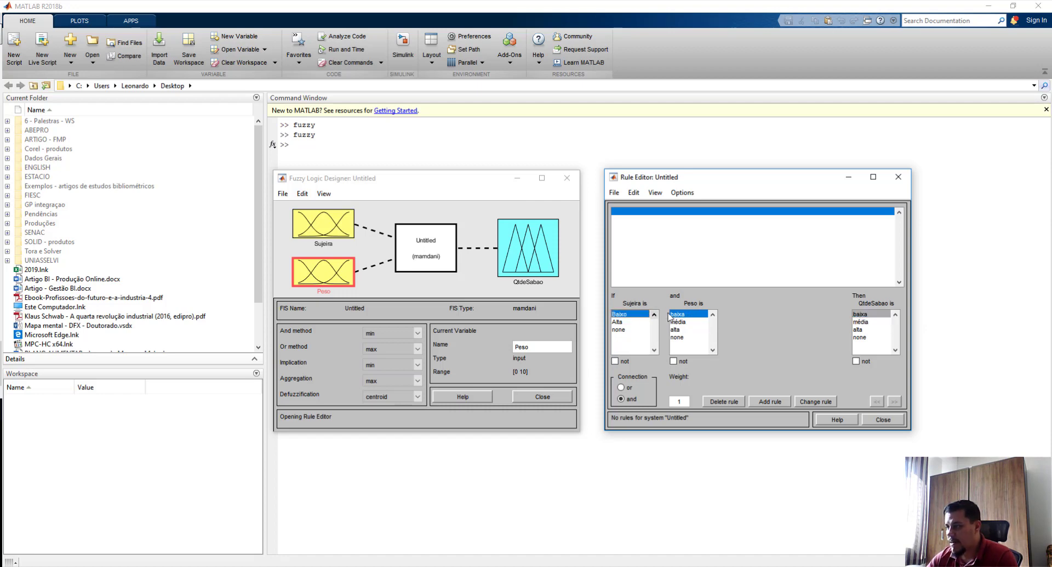
left_click(863, 316)
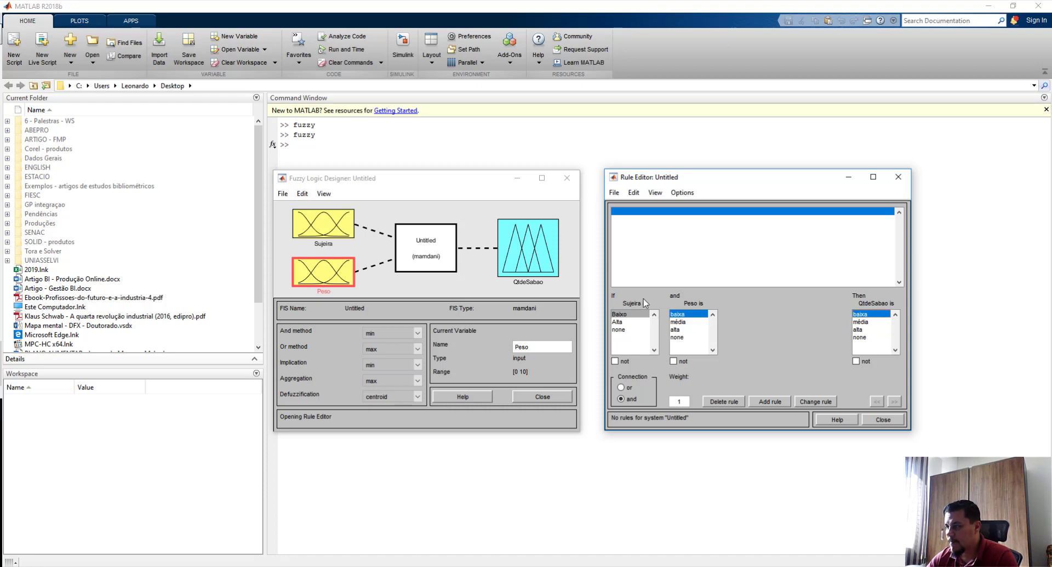
left_click(771, 402)
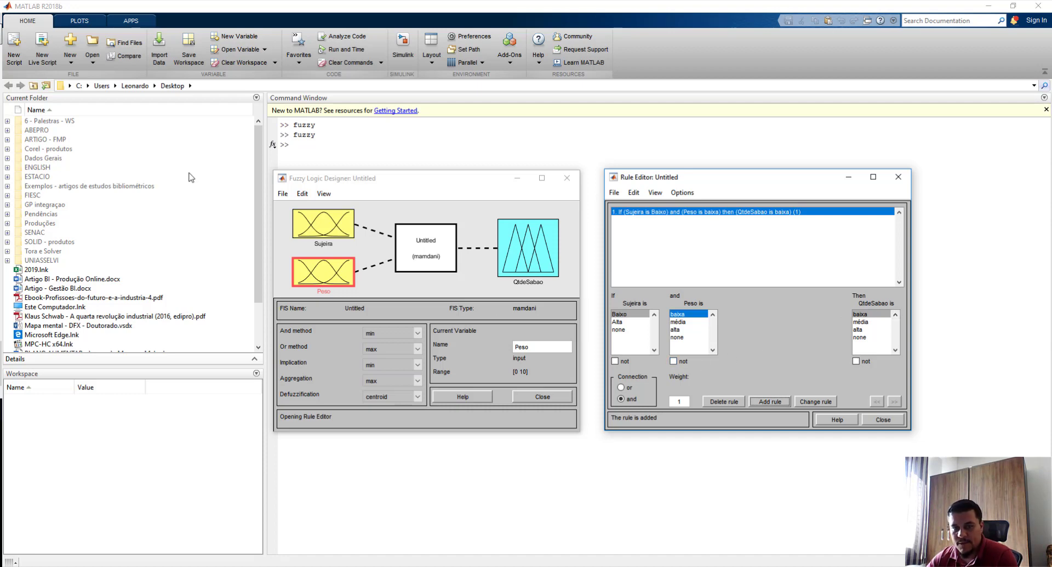
- Add the rule: if Sujeira is Baixo and Peso is média, then QtdeSabao is média, with weight 1
left_click(624, 314)
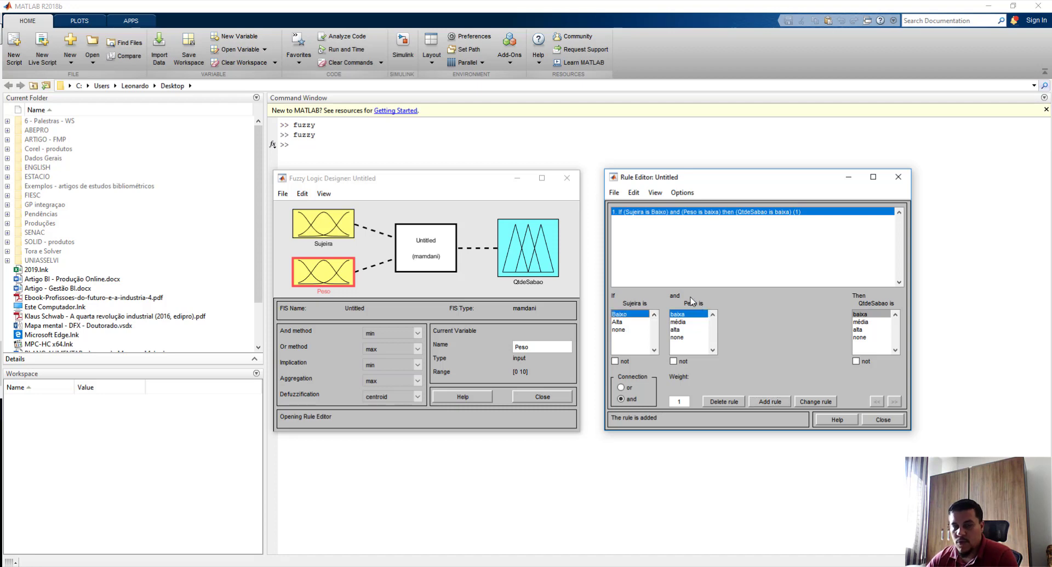
left_click(679, 321)
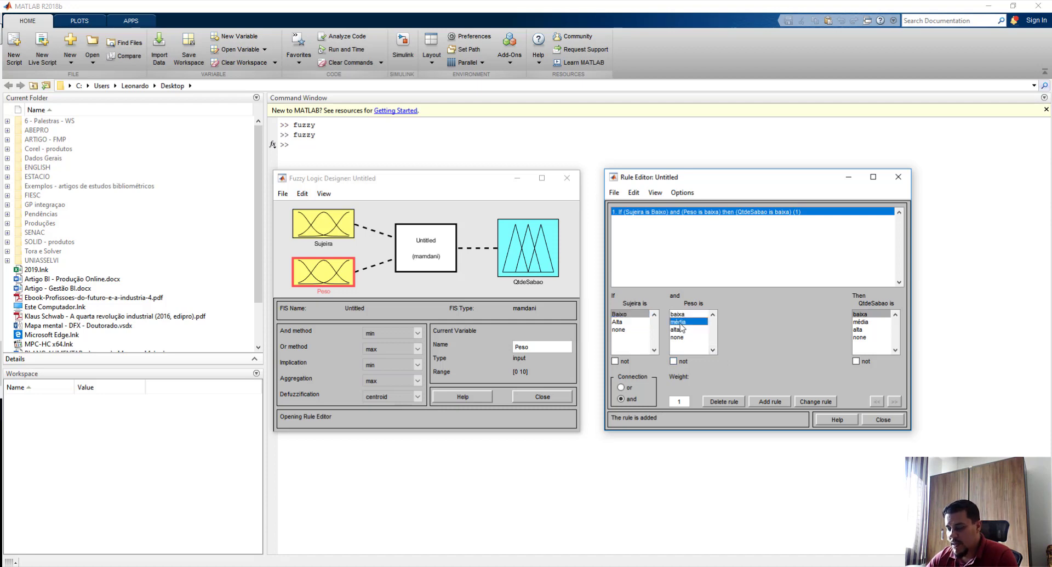
left_click(859, 322)
left_click(770, 402)
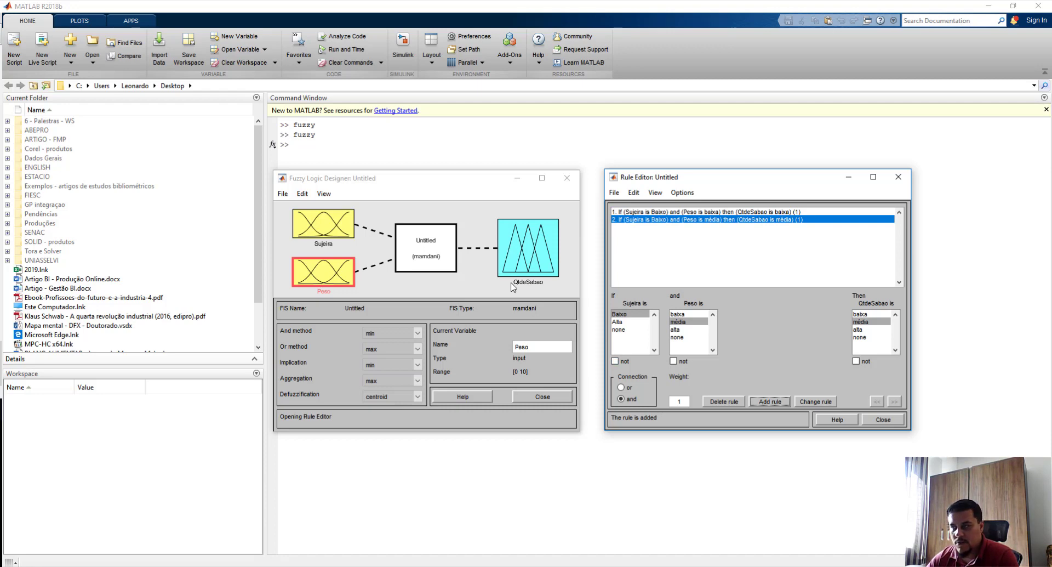
- Add the rule: if Sujeira is Alta, then QtdeSabao is alta, leaving Peso as none without negation, with weight 1
left_click(618, 322)
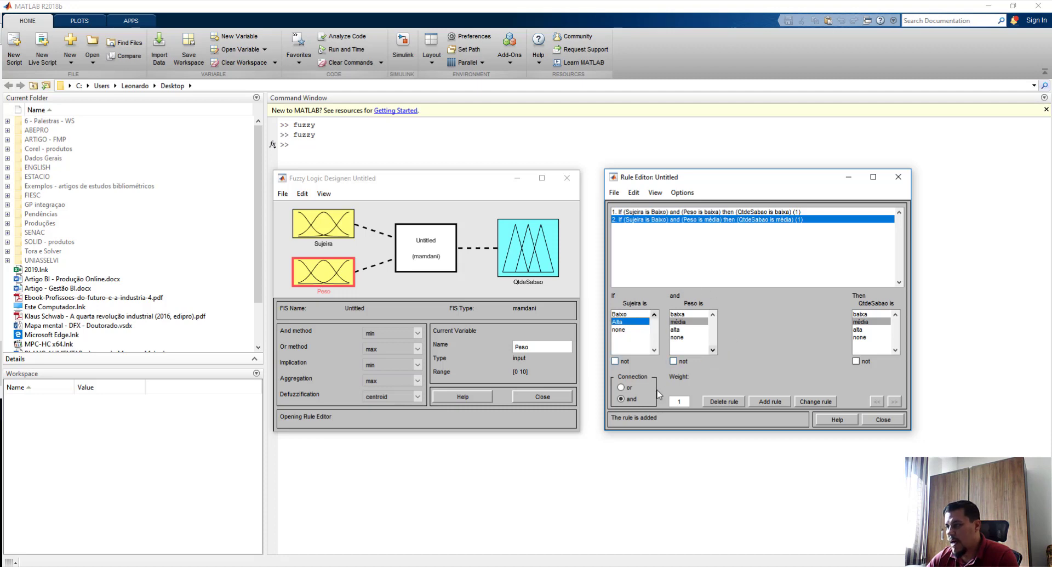
left_click(674, 362)
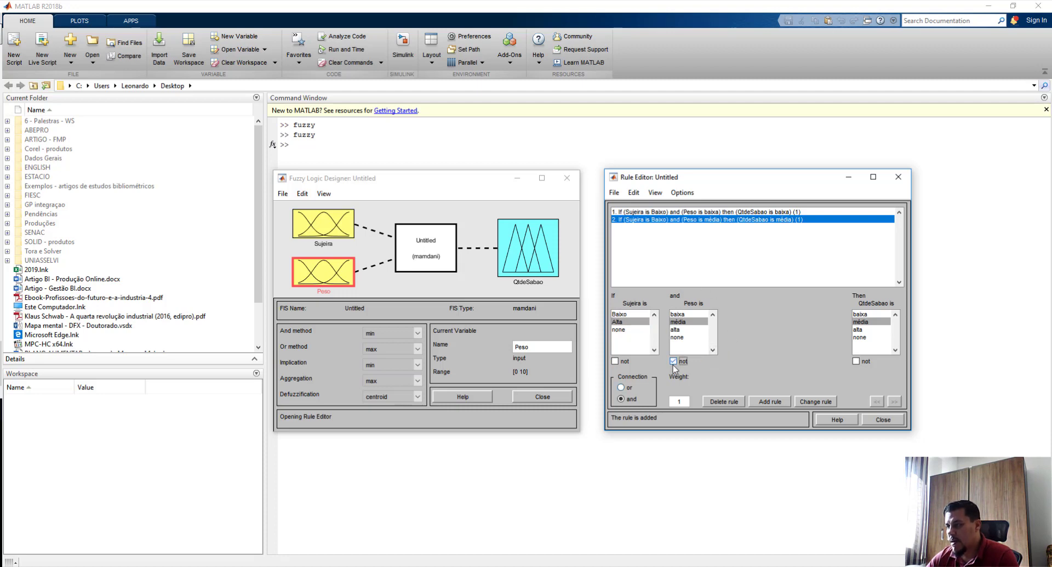
left_click(682, 337)
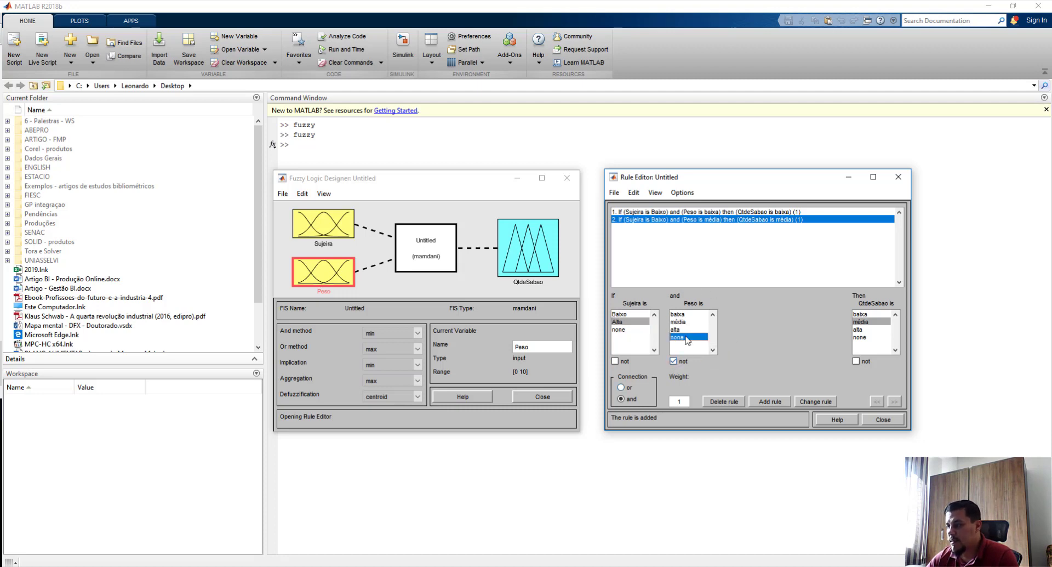
left_click(674, 361)
left_click(859, 330)
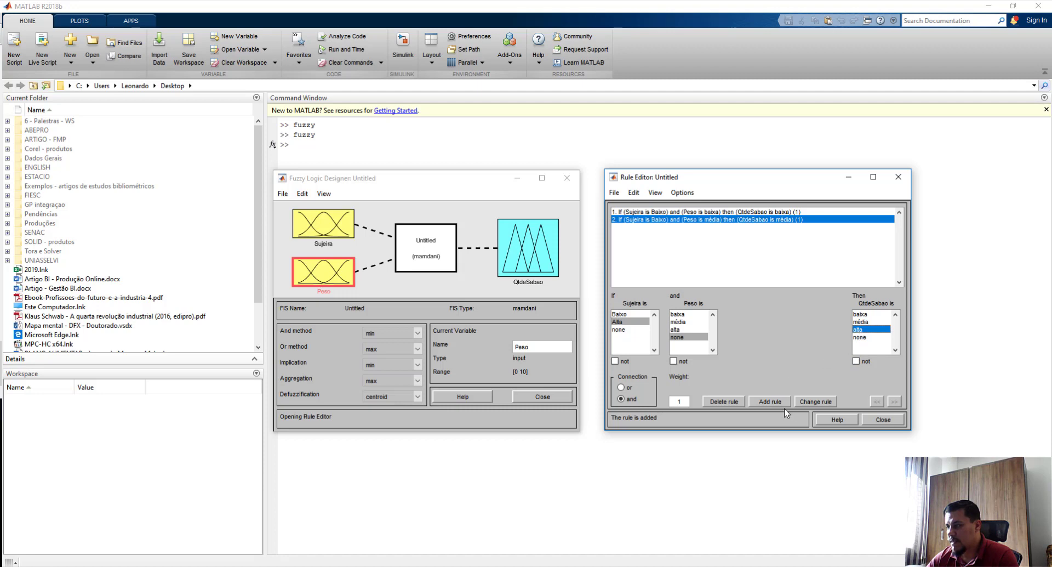
left_click(771, 401)
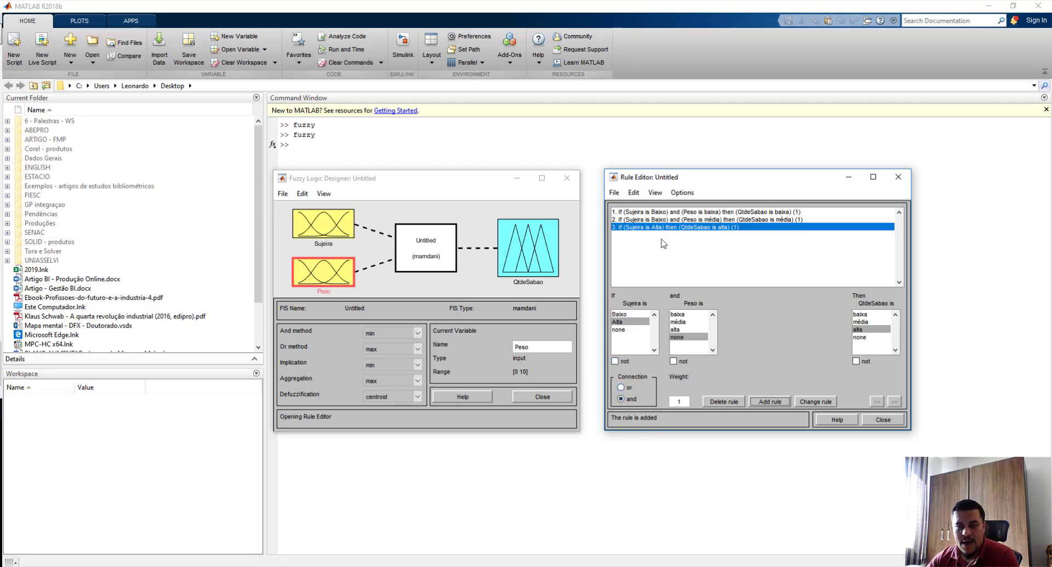
- Look at the or and and connection options and recheck the stored rule list, closing the Rule Editor when done
left_click(621, 387)
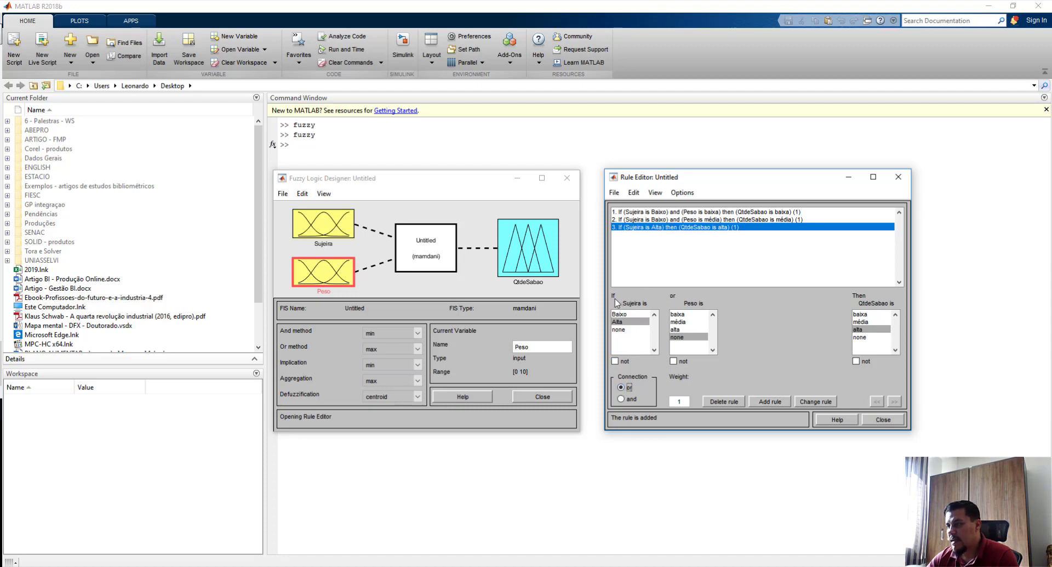
left_click(626, 399)
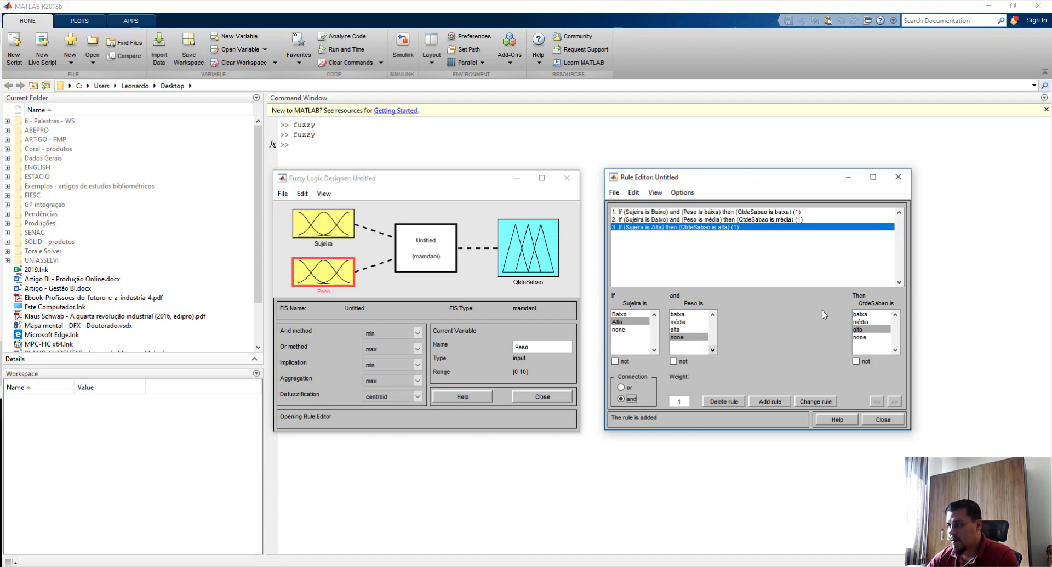
left_click(890, 420)
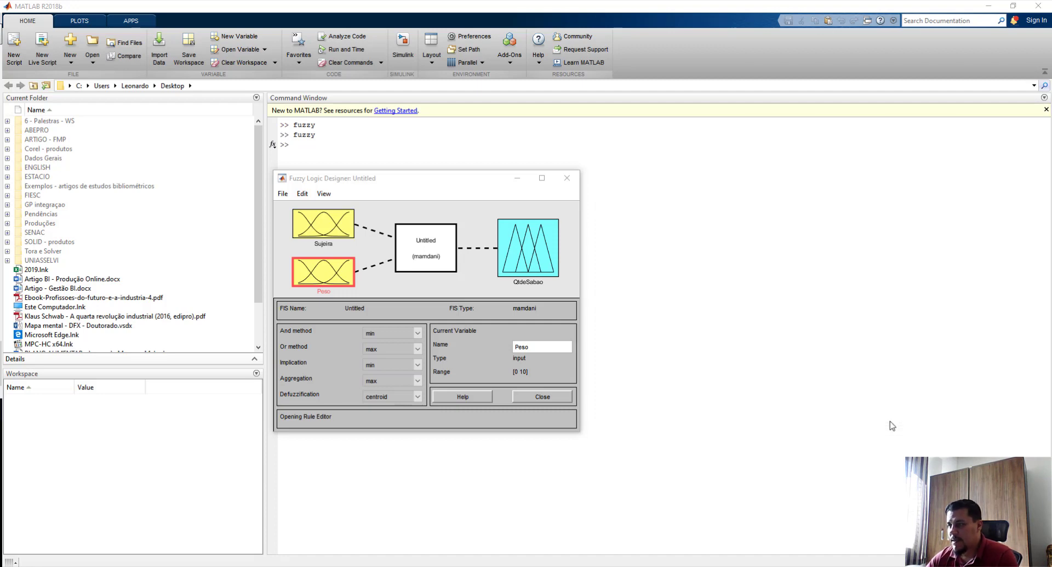
double_click(411, 239)
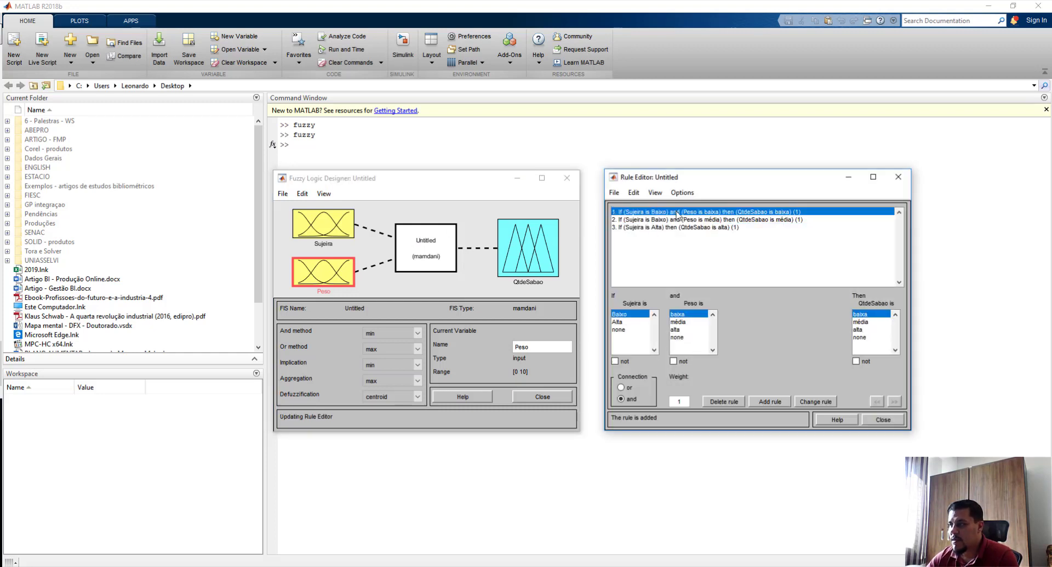
left_click(883, 419)
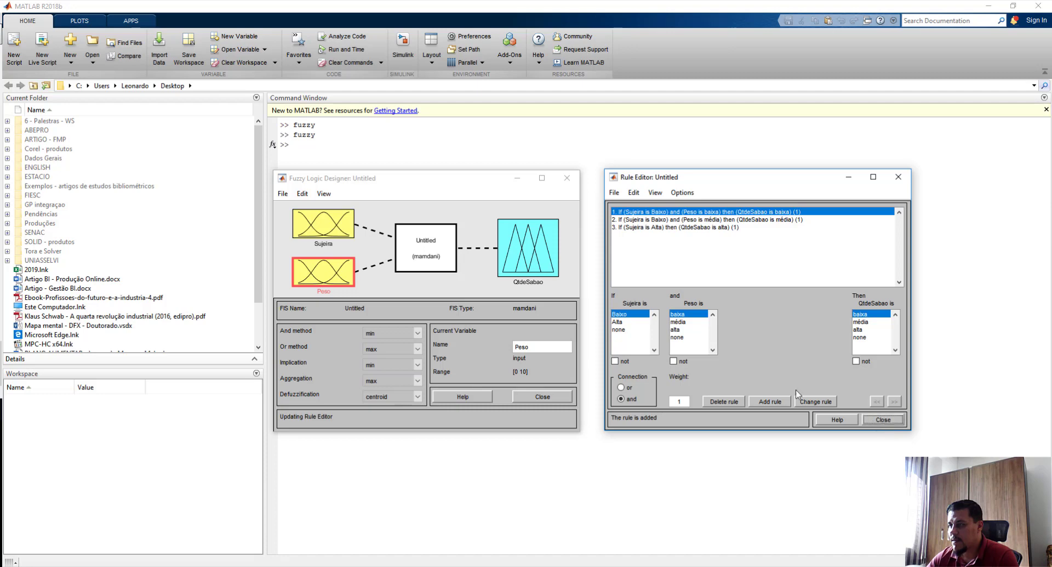
- Open the Rule Viewer for the fuzzy system and arrange it beside the Fuzzy Logic Designer
left_click_drag(404, 181, 659, 210)
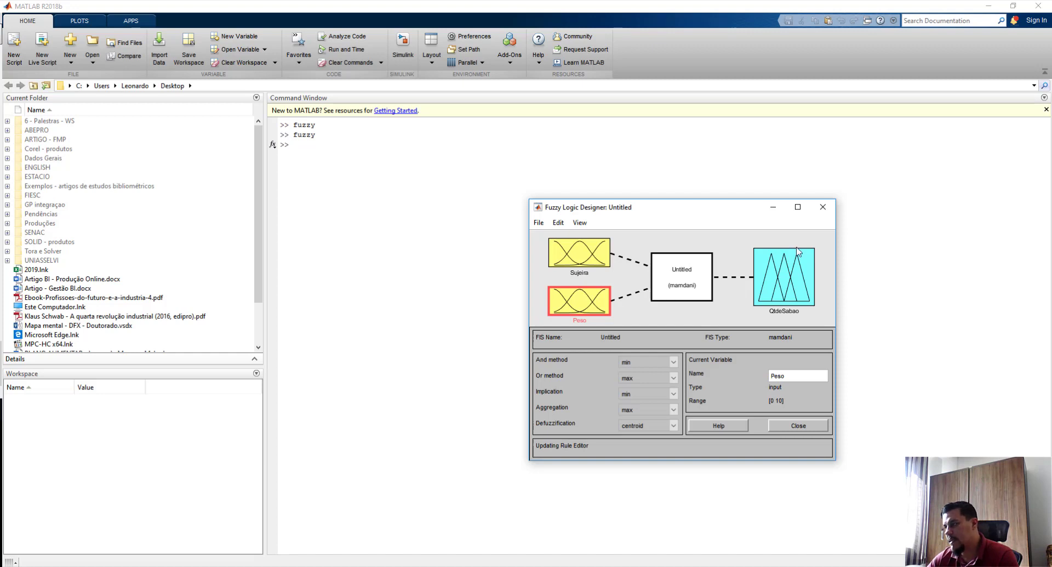
left_click_drag(651, 212, 581, 172)
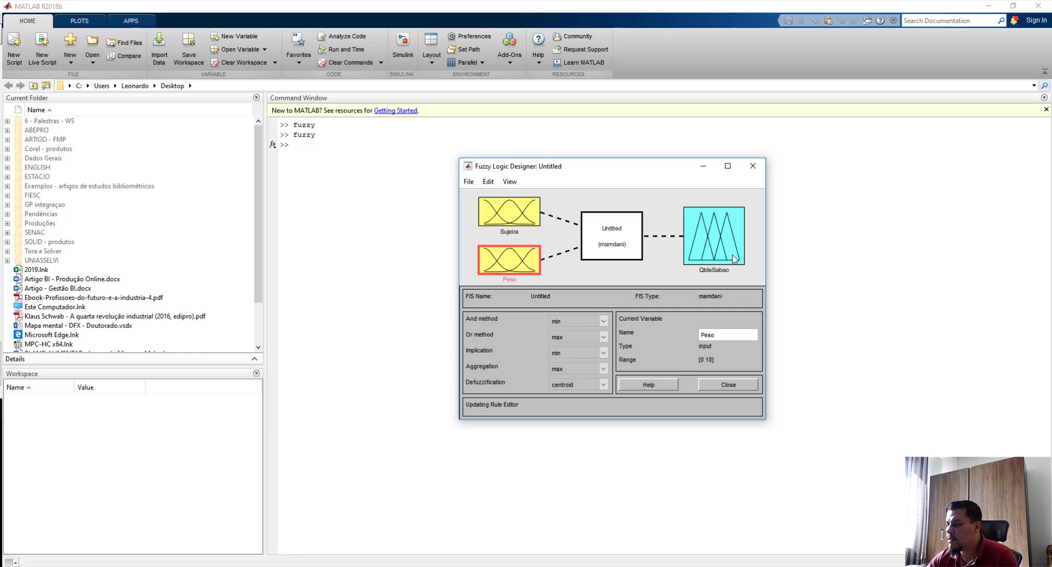
left_click(513, 185)
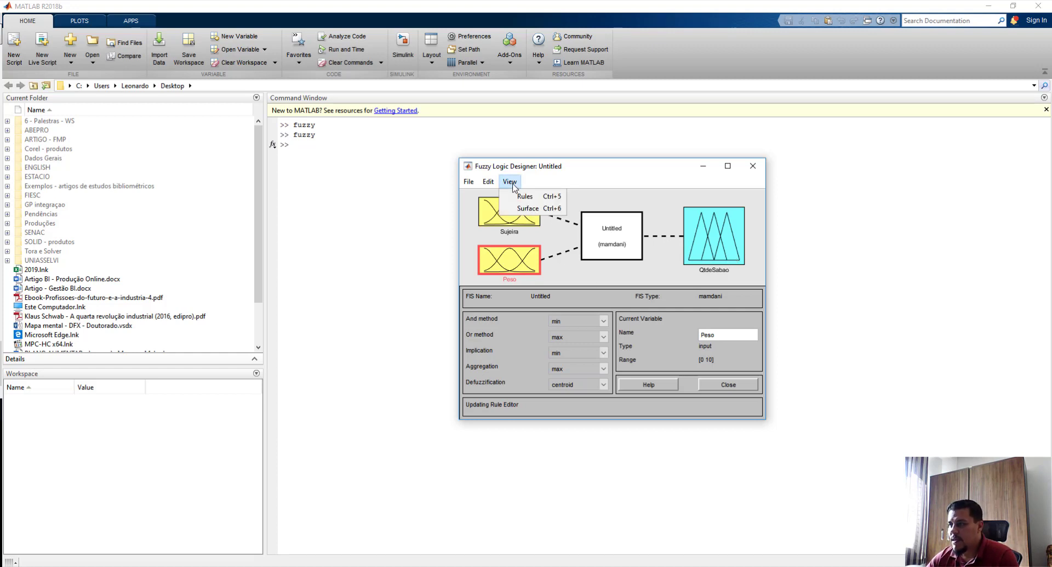
left_click(526, 197)
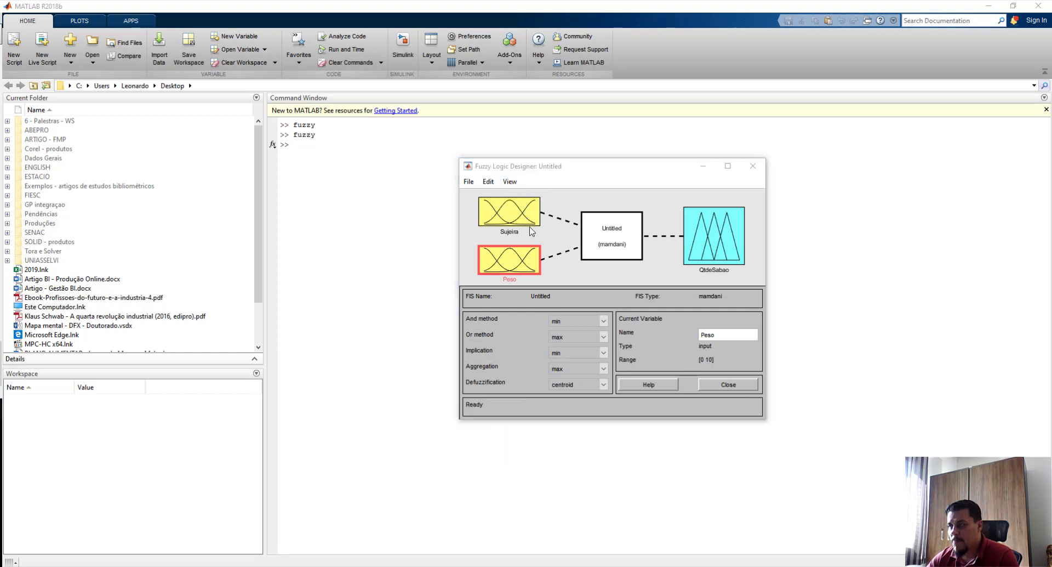
left_click_drag(639, 163, 460, 164)
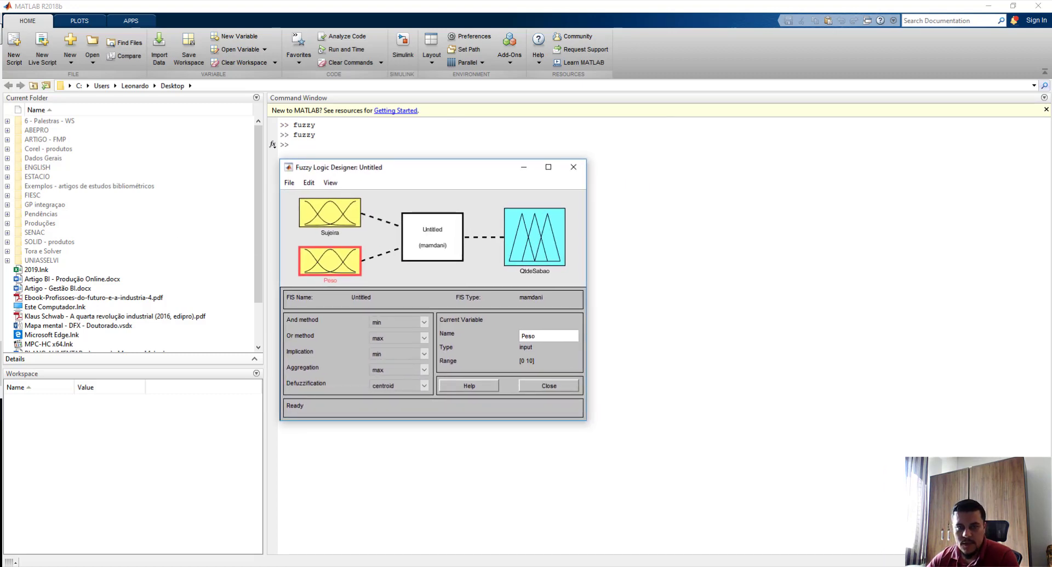
left_click_drag(1, 105, 771, 159)
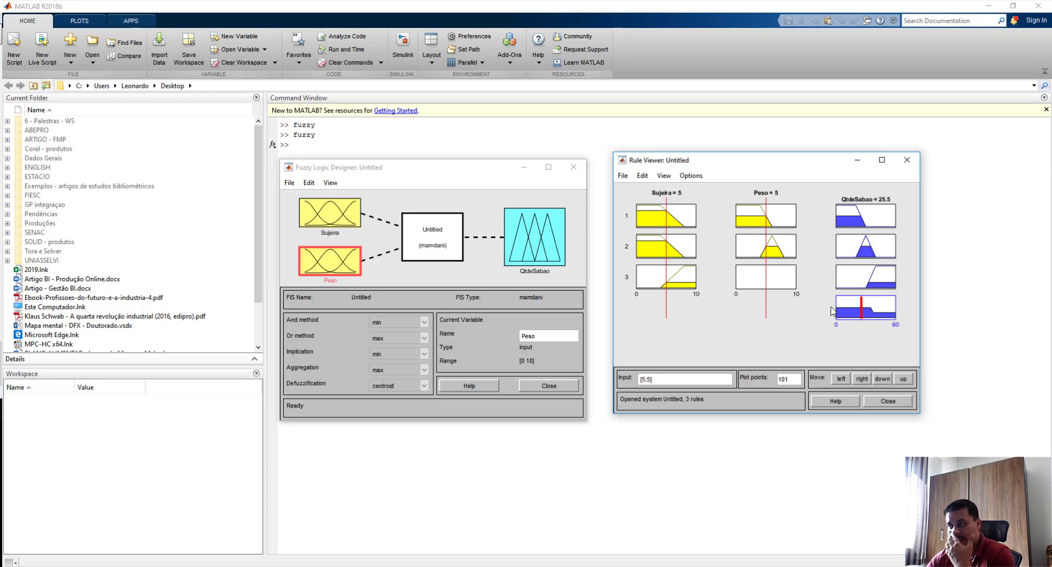
- Explore the output by moving Sujeira to about 7.02, 2.43 and 6.74 and Peso to about 6.95 and 5.41
mouse_move(667, 312)
left_mouse_down()
mouse_move(651, 313)
mouse_move(680, 309)
left_mouse_up()
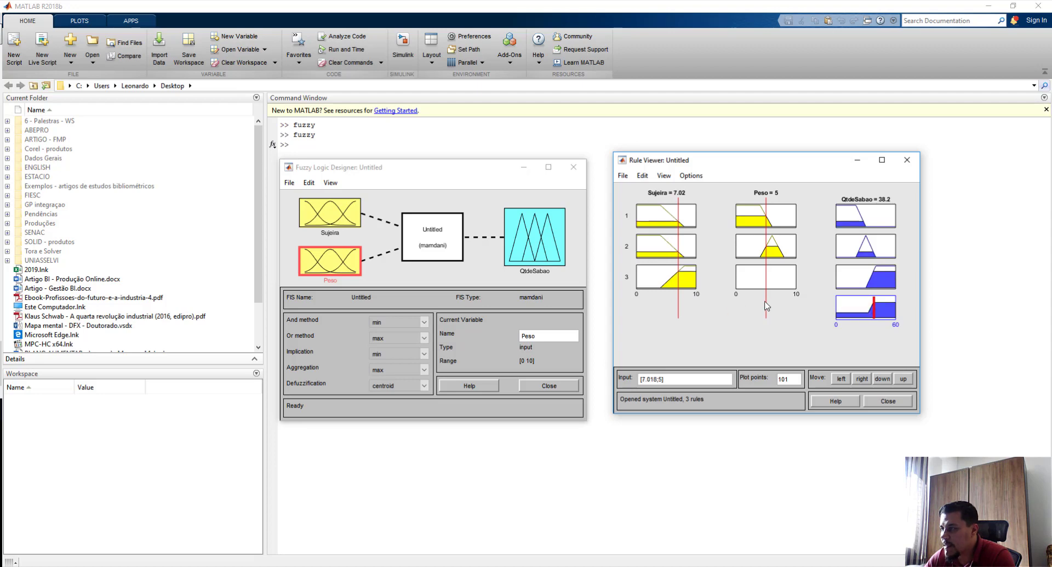
mouse_move(766, 306)
left_mouse_down()
mouse_move(744, 306)
mouse_move(780, 301)
left_mouse_up()
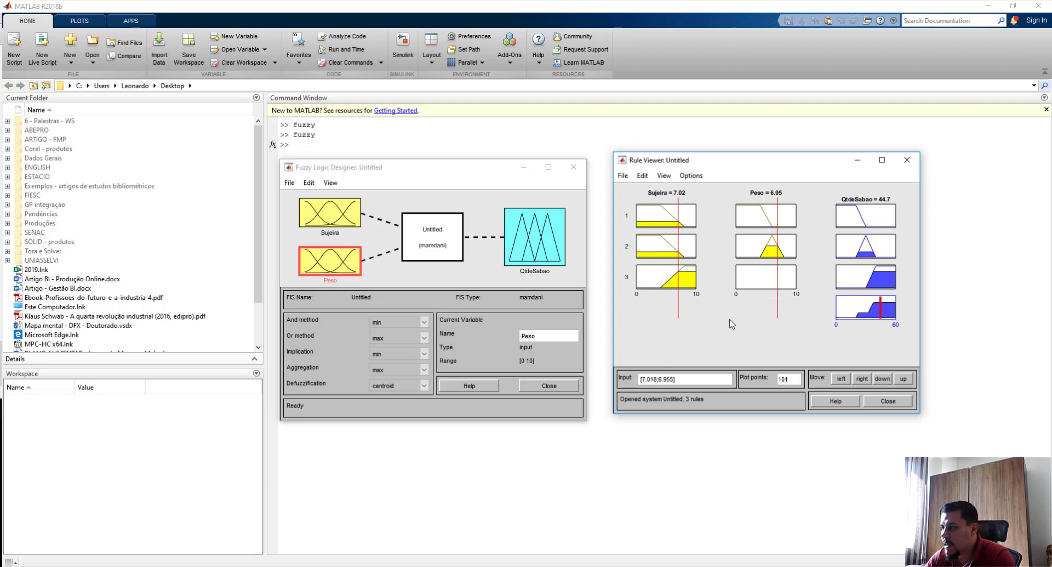
left_click_drag(679, 307, 651, 308)
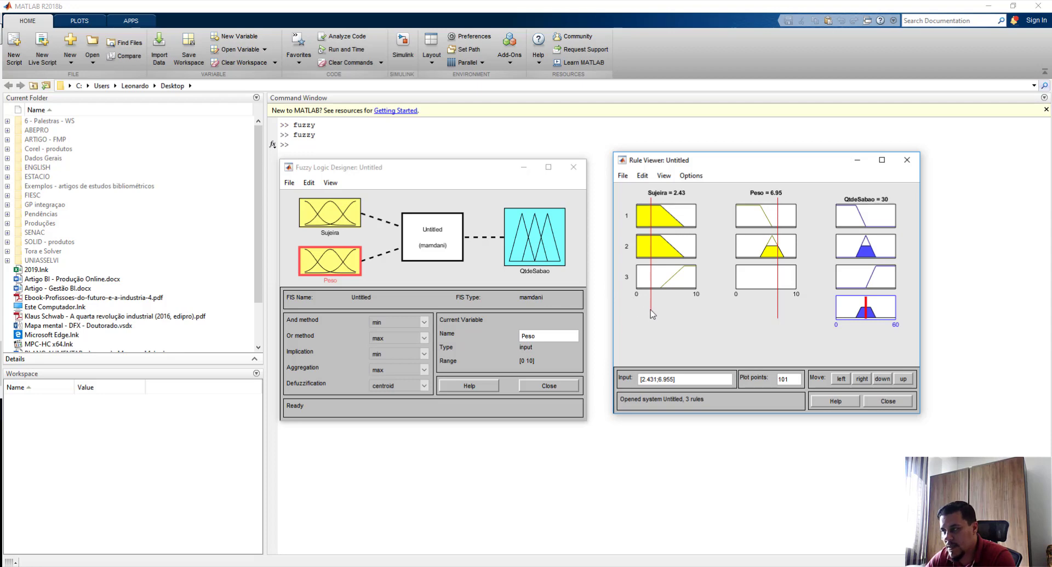
left_click_drag(652, 311, 677, 311)
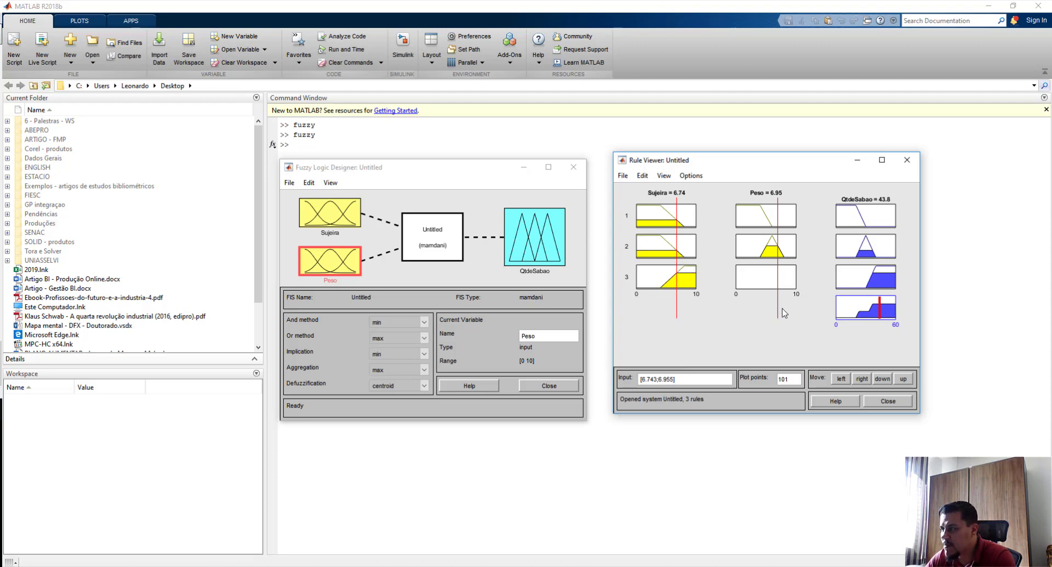
mouse_move(778, 313)
left_mouse_down()
mouse_move(754, 311)
mouse_move(785, 311)
mouse_move(770, 311)
left_mouse_up()
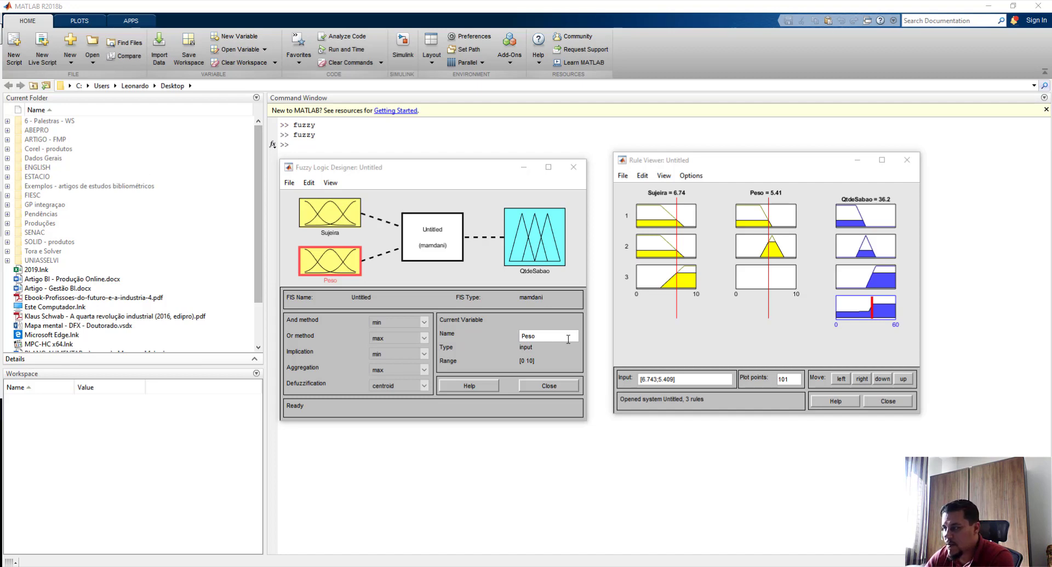
- Evaluate QtdeSabao for the exact input vector [5;7.5] and close the Rule Viewer
left_click(652, 378)
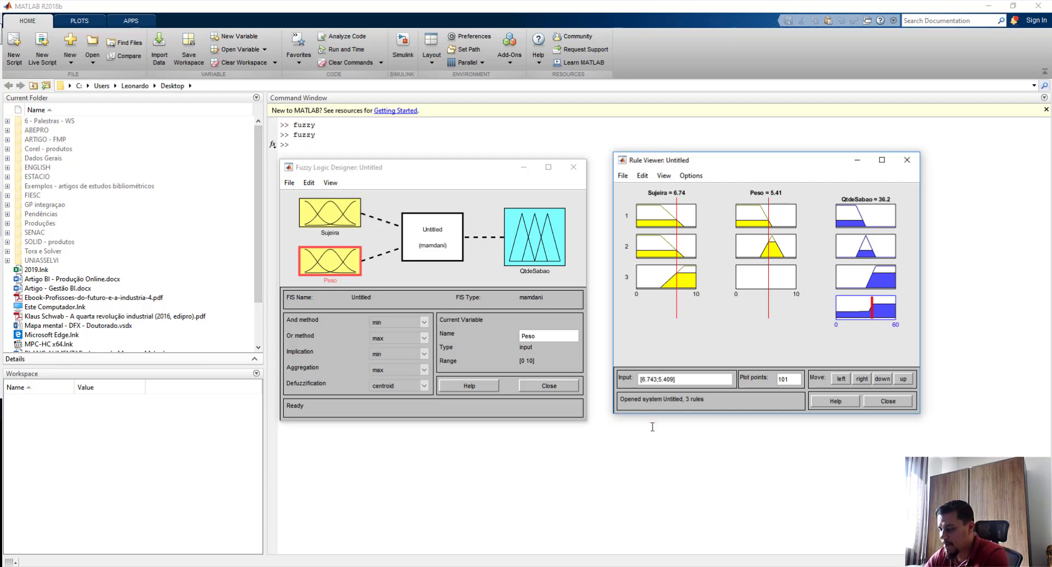
key("BackSpace")
key("BackSpace")
key("BackSpace")
key("BackSpace")
key("BackSpace")
type("5")
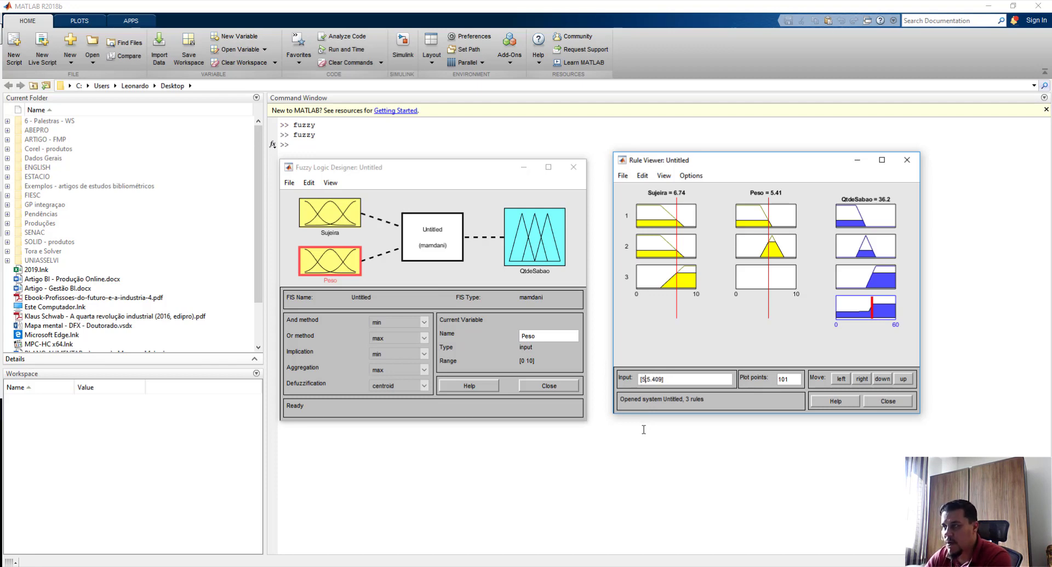
key("Return")
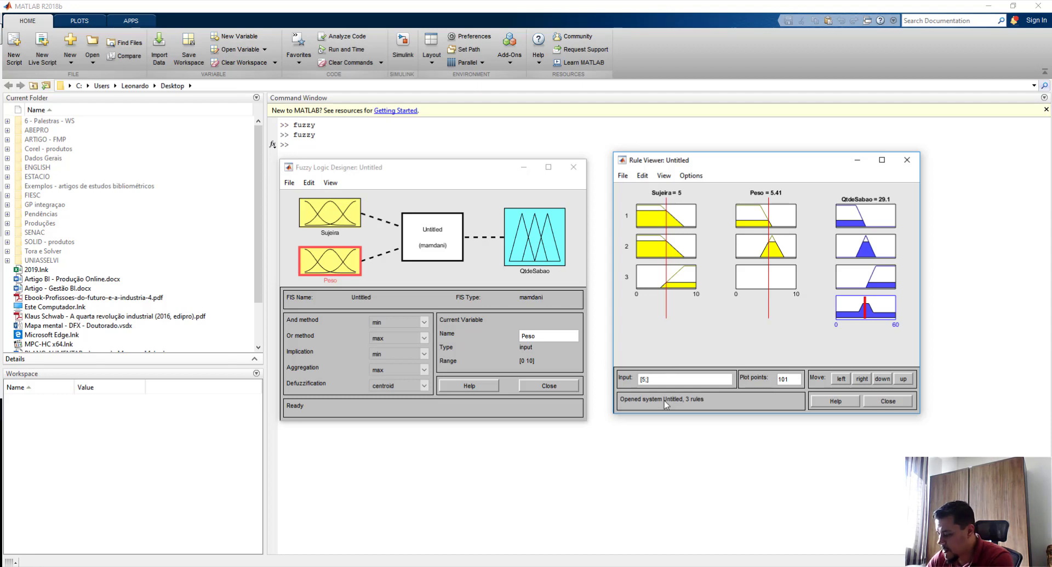
key("Return")
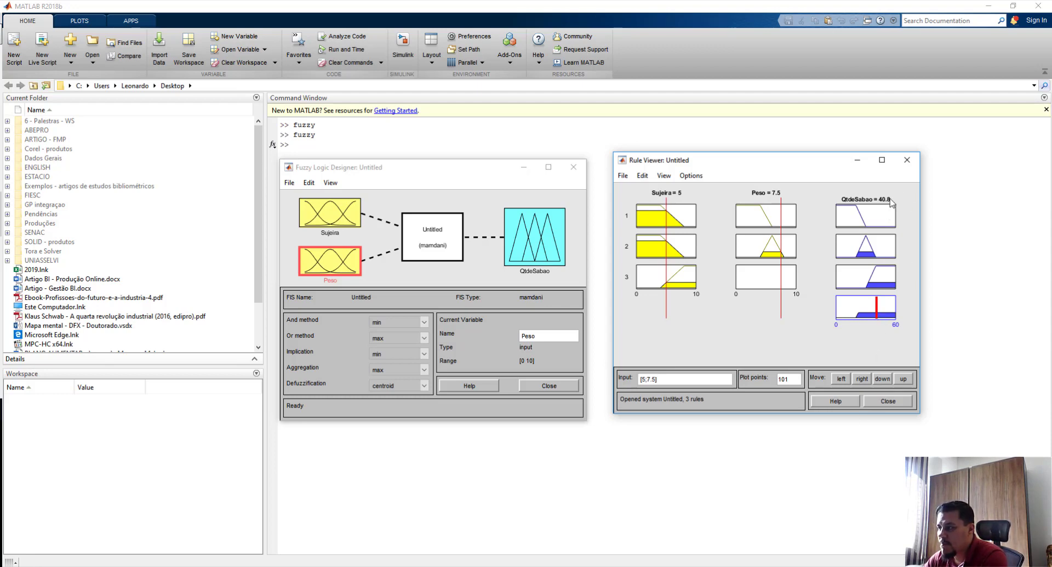
left_click(887, 401)
- Open the Surface Viewer for the fuzzy system and arrange it beside the Fuzzy Logic Designer
left_click(333, 183)
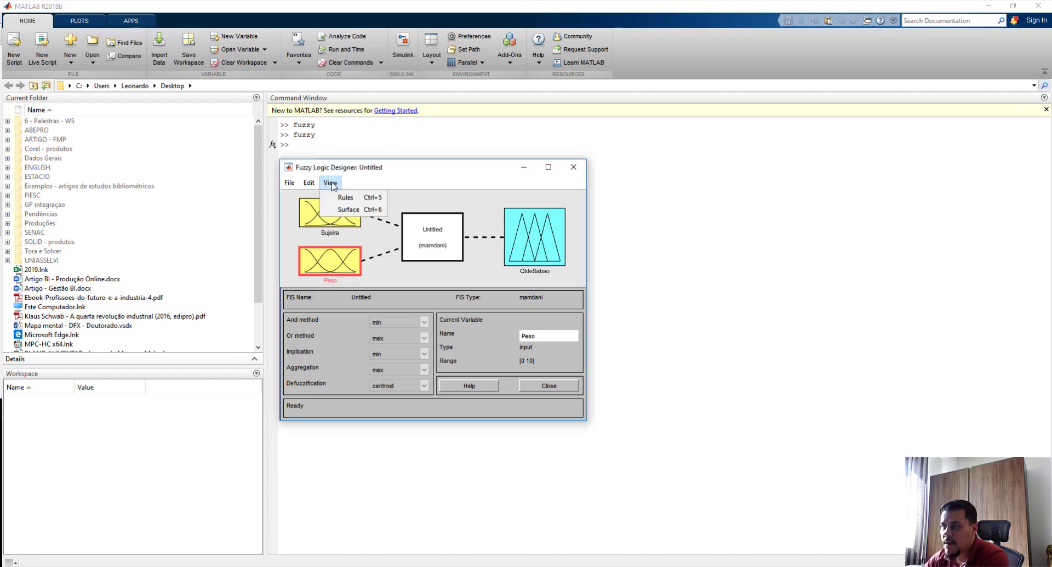
left_click(355, 210)
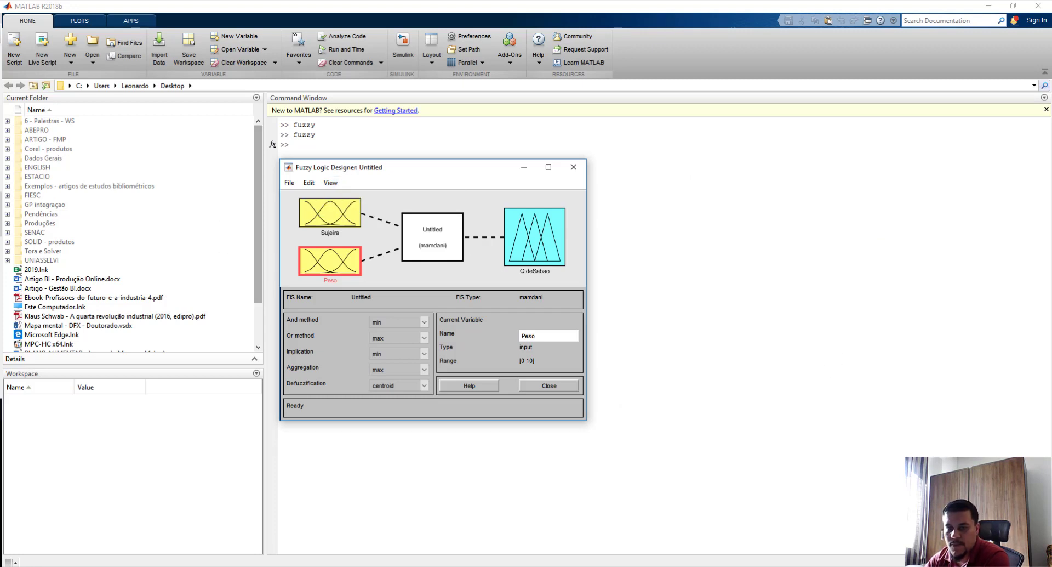
left_click_drag(0, 33, 793, 176)
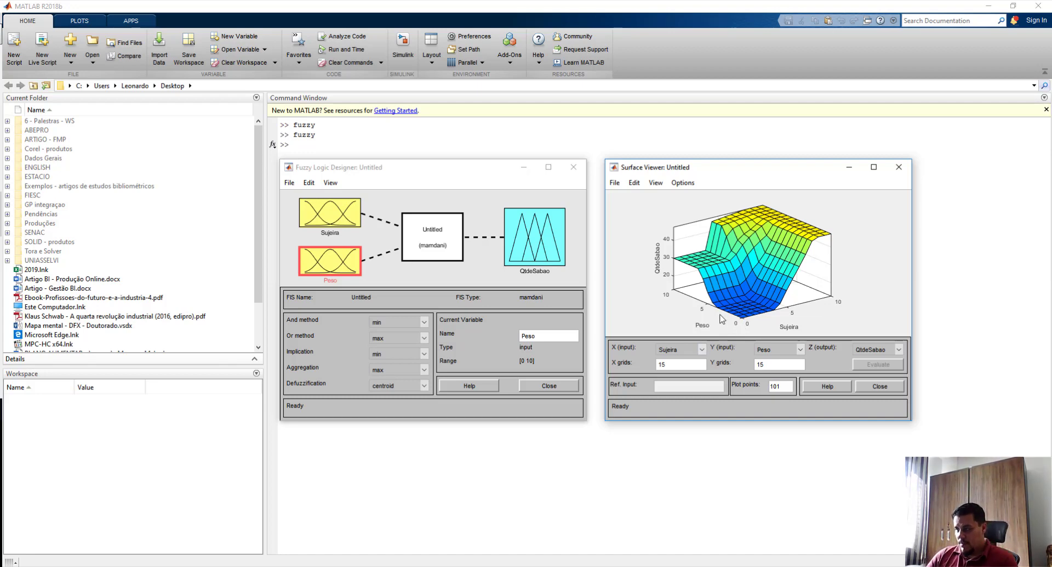
left_click_drag(464, 173, 470, 195)
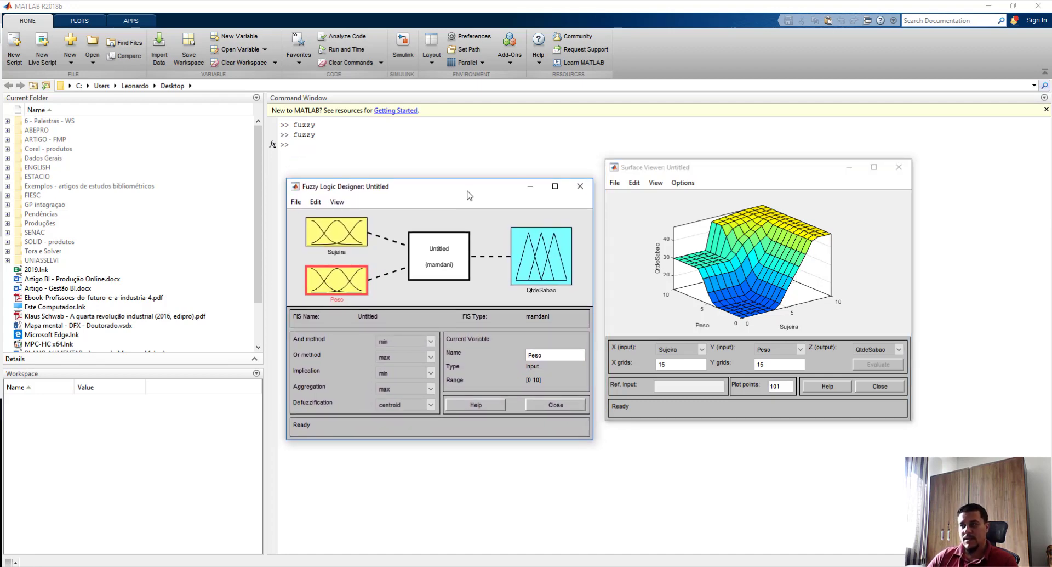
left_click_drag(735, 176, 741, 194)
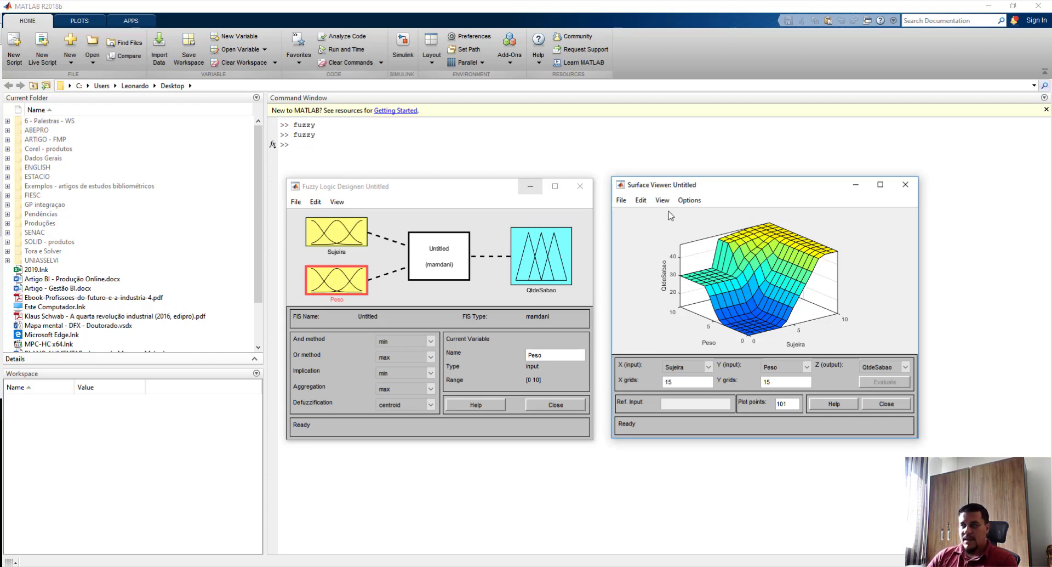
- Set both the X grids and Y grids of the surface plot to 50
left_click(686, 201)
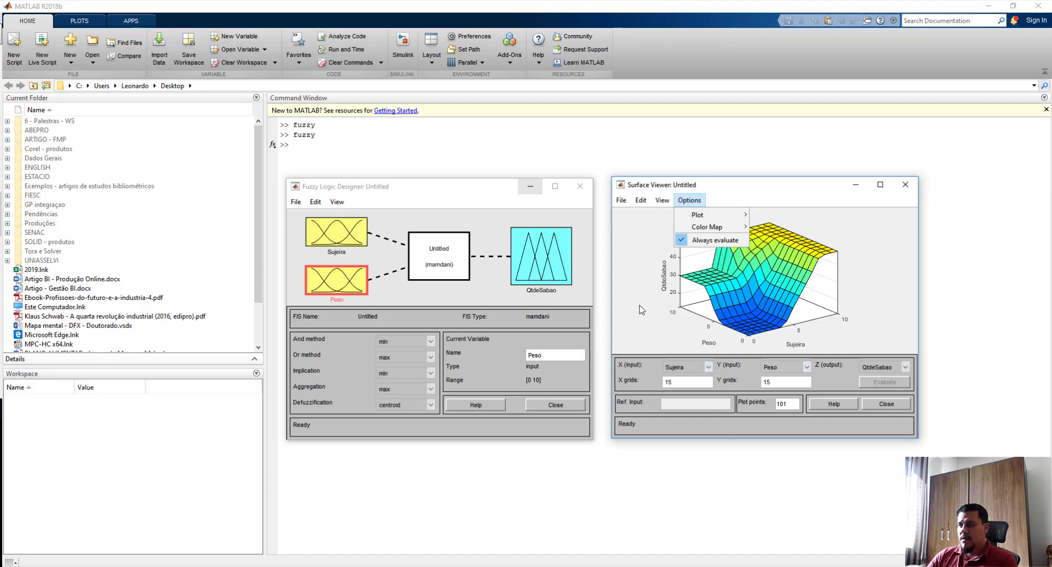
left_click(634, 324)
left_click_drag(677, 382, 655, 379)
type("50")
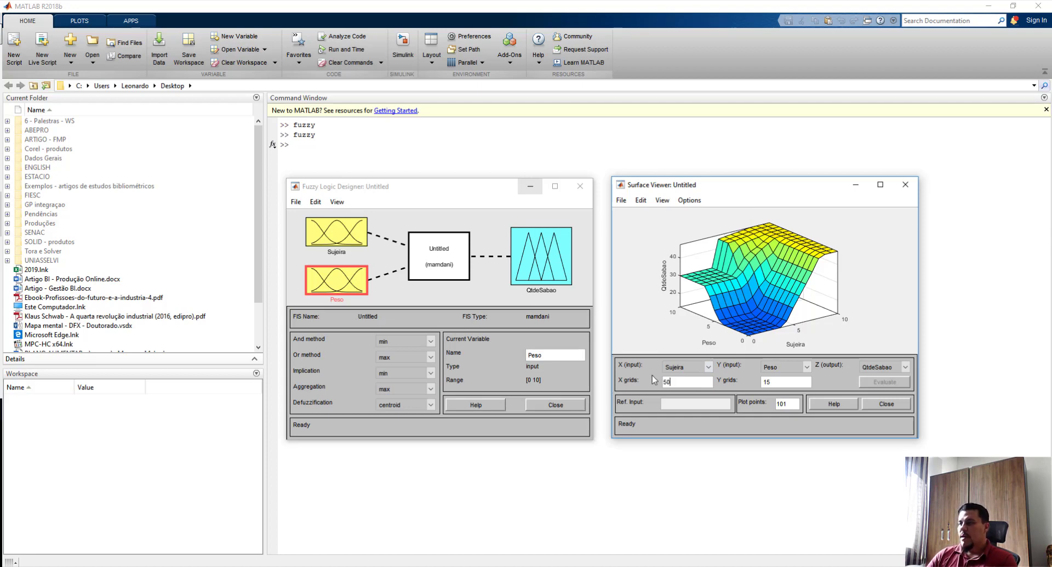
double_click(772, 382)
type("50")
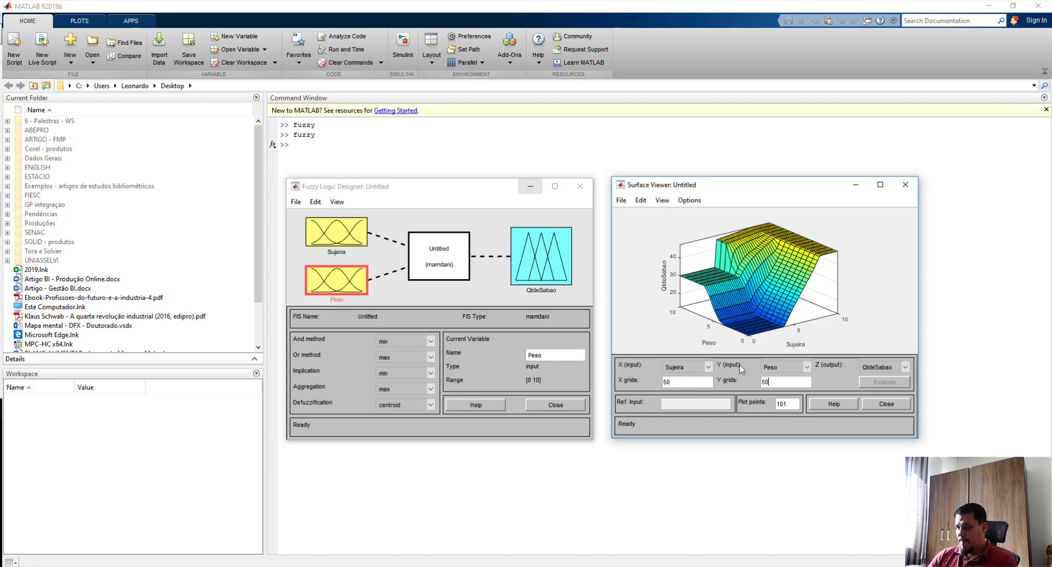
key("Return")
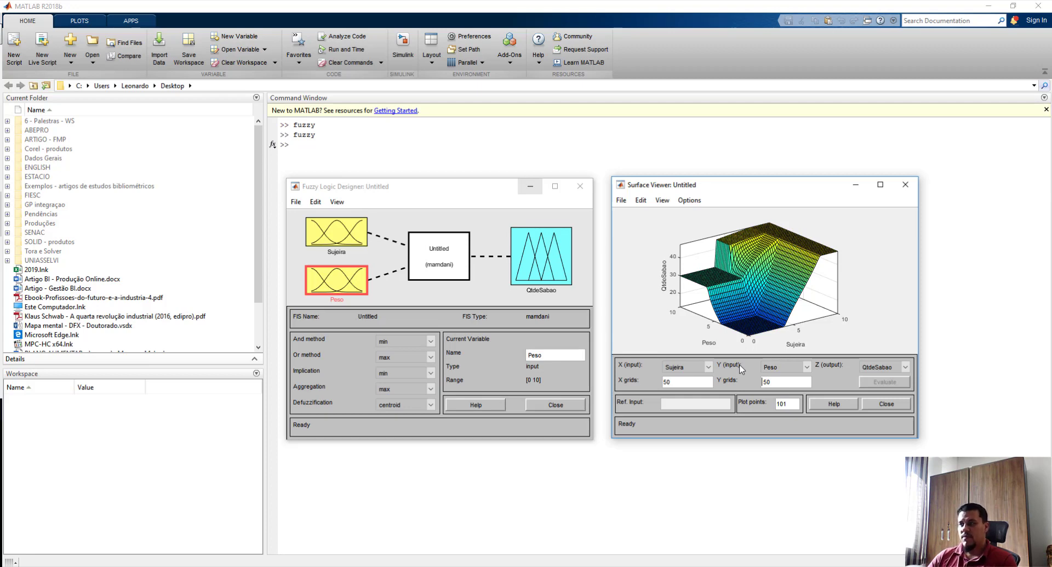
- Refine the surface plot by setting X grids and Y grids to 150
double_click(667, 382)
type("150")
left_click(769, 382)
double_click(769, 382)
type("150")
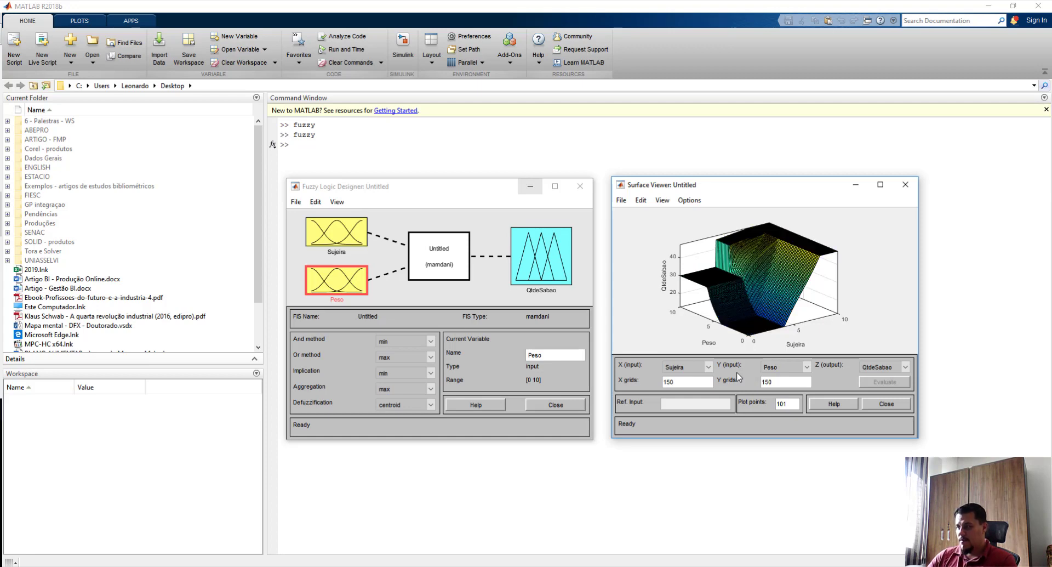
key("Return")
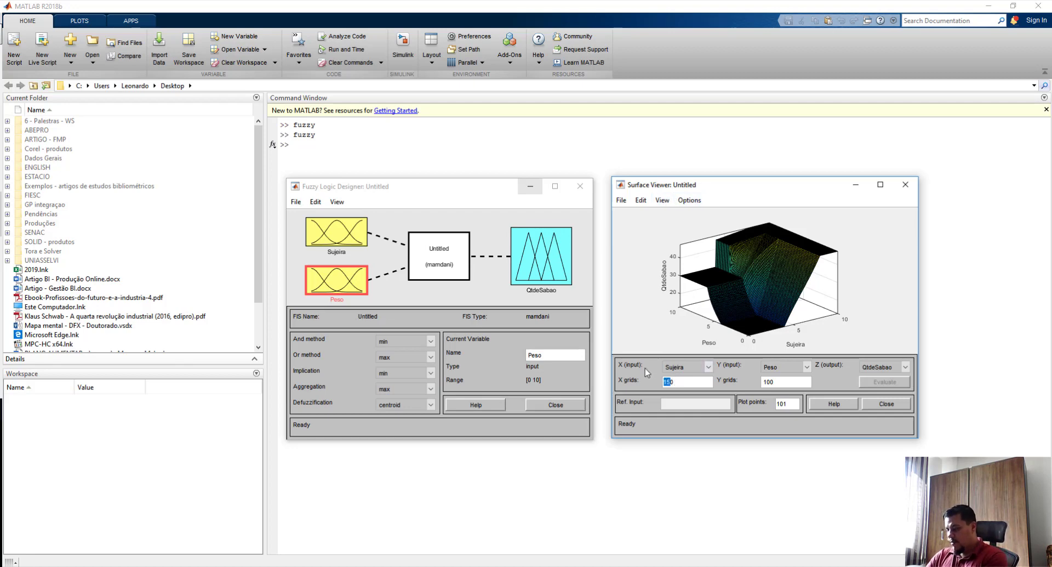
- Coarsen the surface plot's mesh to 20 X grids and 20 Y grids
type("2")
left_click(770, 382)
key("BackSpace")
key("BackSpace")
type("20")
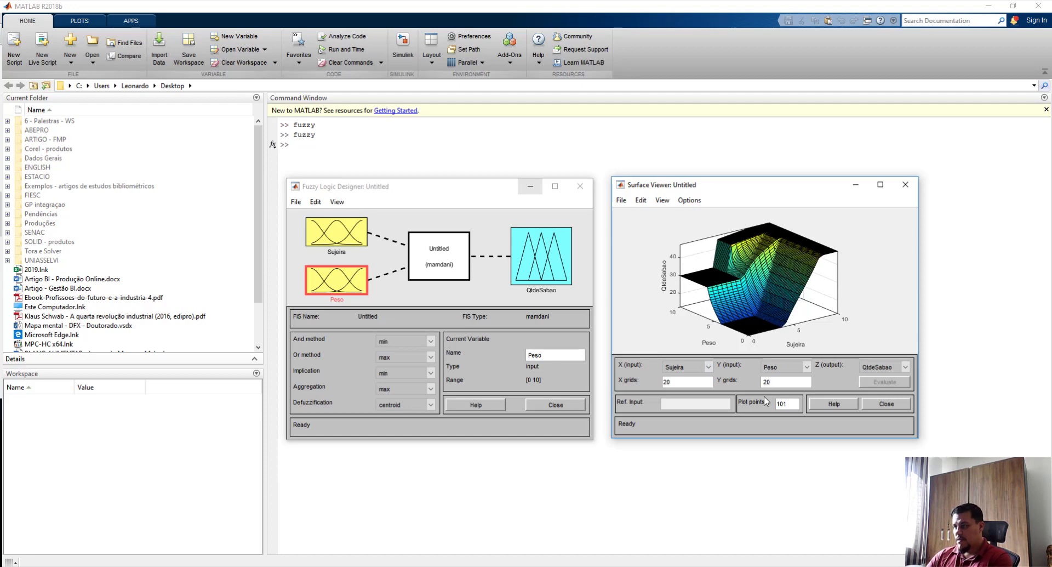
- Try the Blue and Hot color maps on the surface plot and finish with the HSV color map
left_click(682, 200)
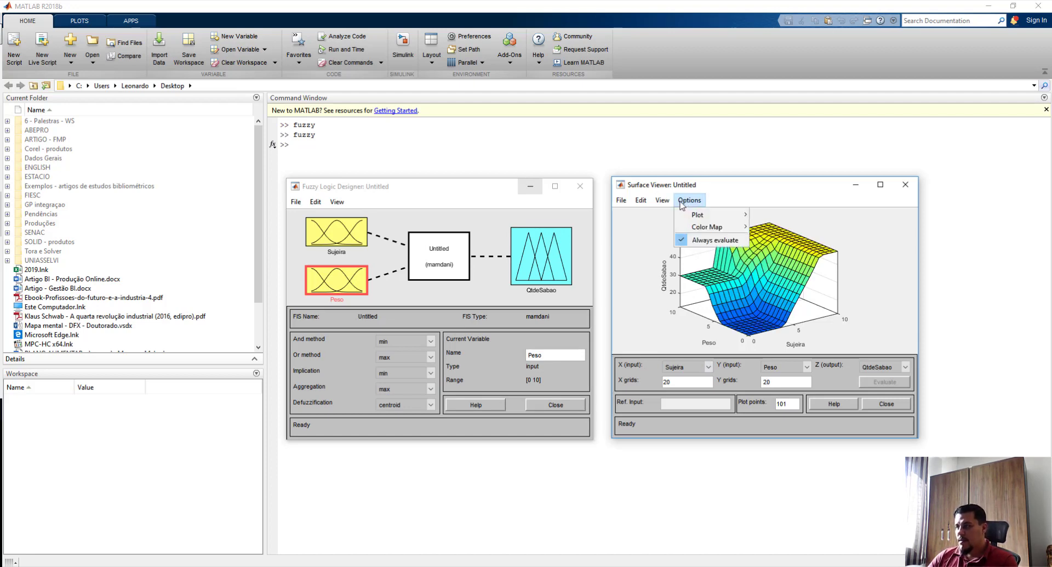
mouse_move(718, 233)
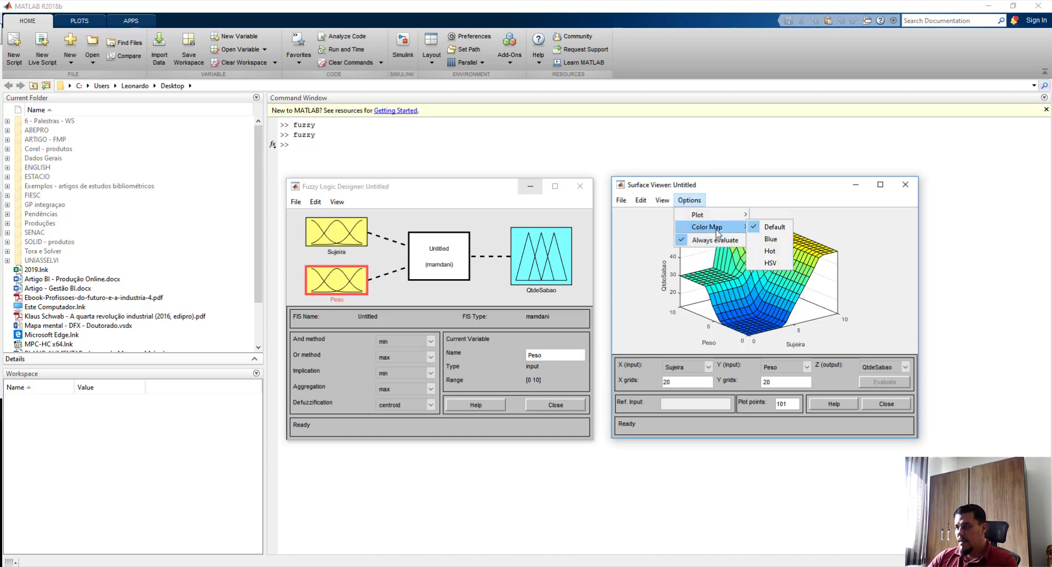
left_click(771, 239)
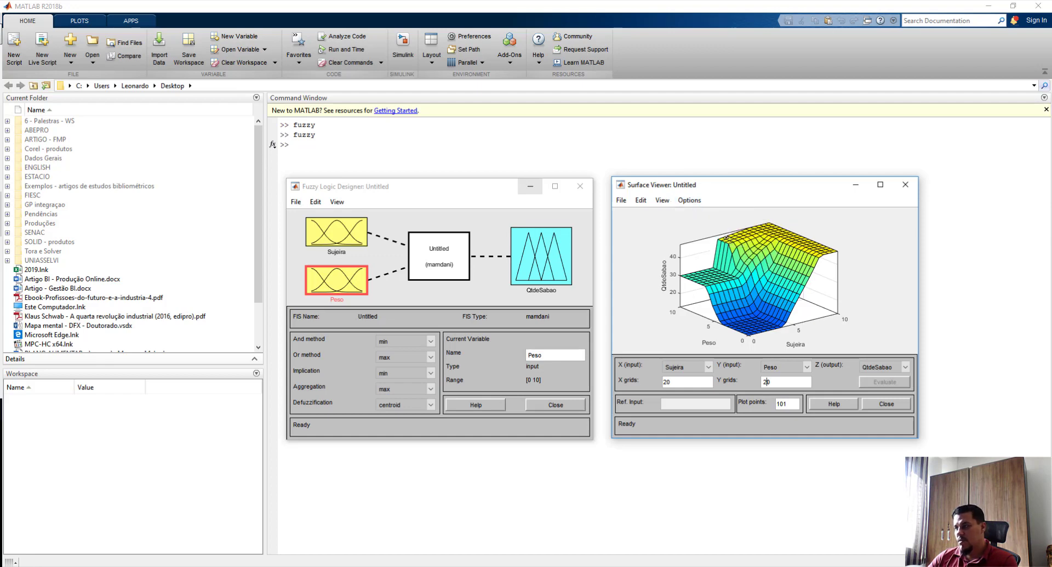
left_click(691, 201)
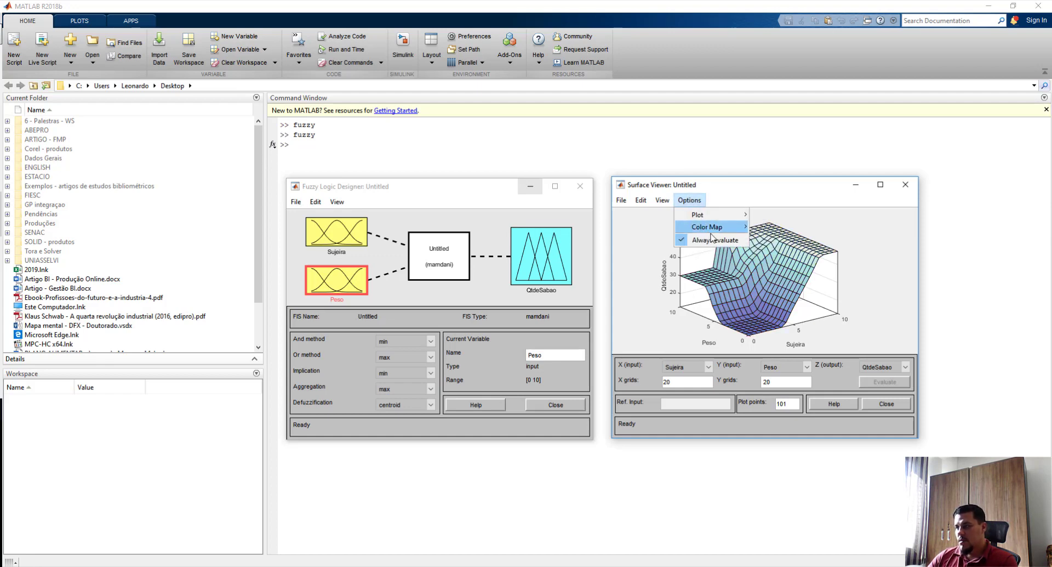
mouse_move(715, 232)
left_click(770, 250)
left_click(698, 200)
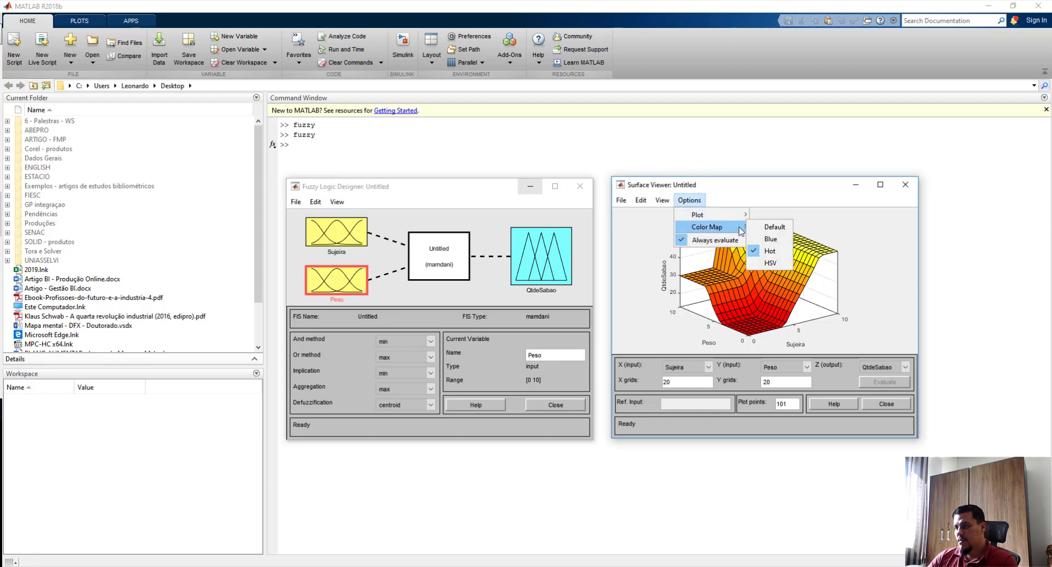
mouse_move(713, 226)
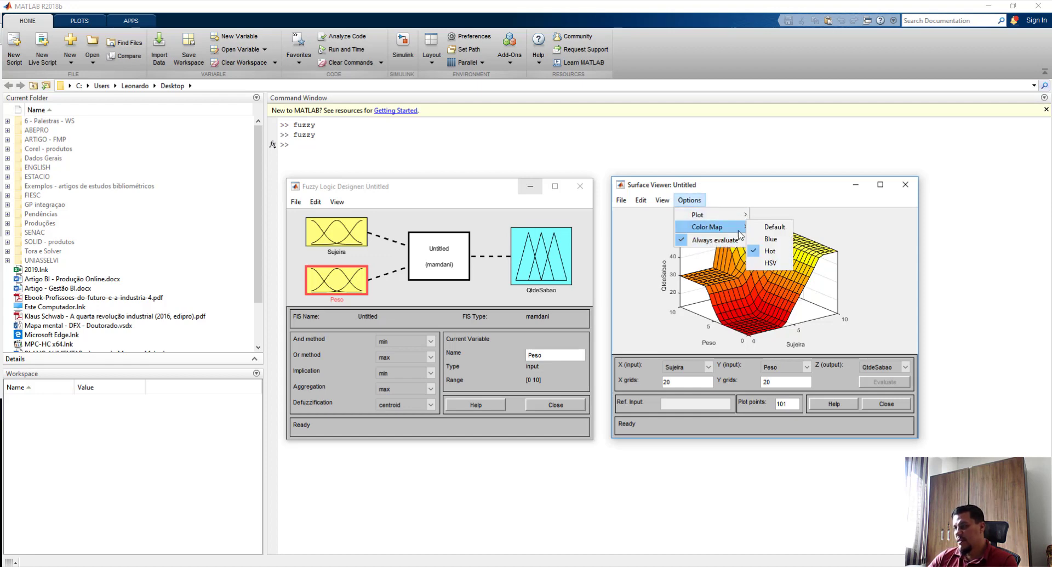
left_click(767, 263)
- Preview the output as Lit Surface, X Mesh and Pseudo-Color plots, and return to the Surface plot type
left_click(689, 200)
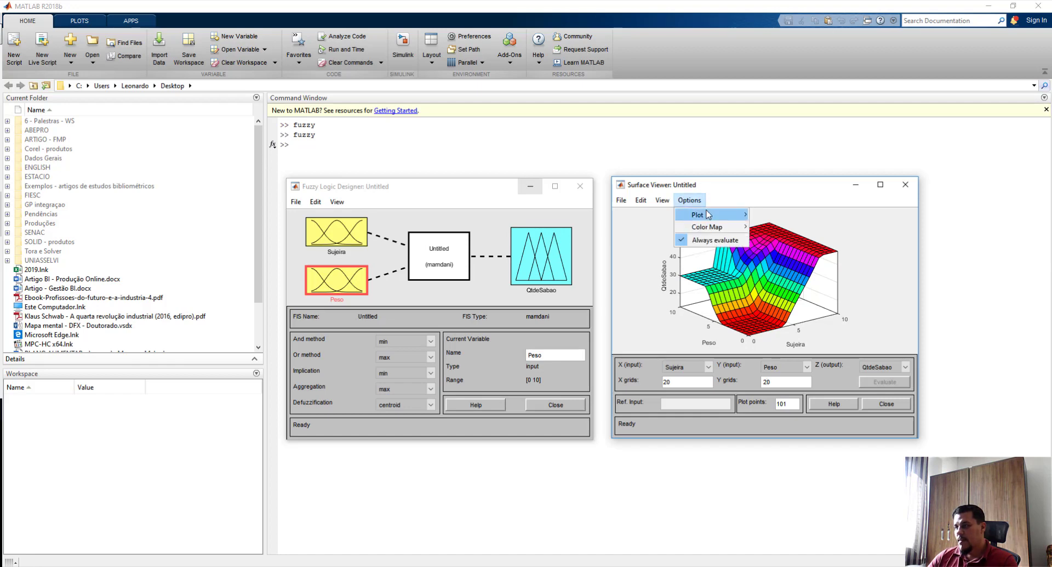
mouse_move(708, 214)
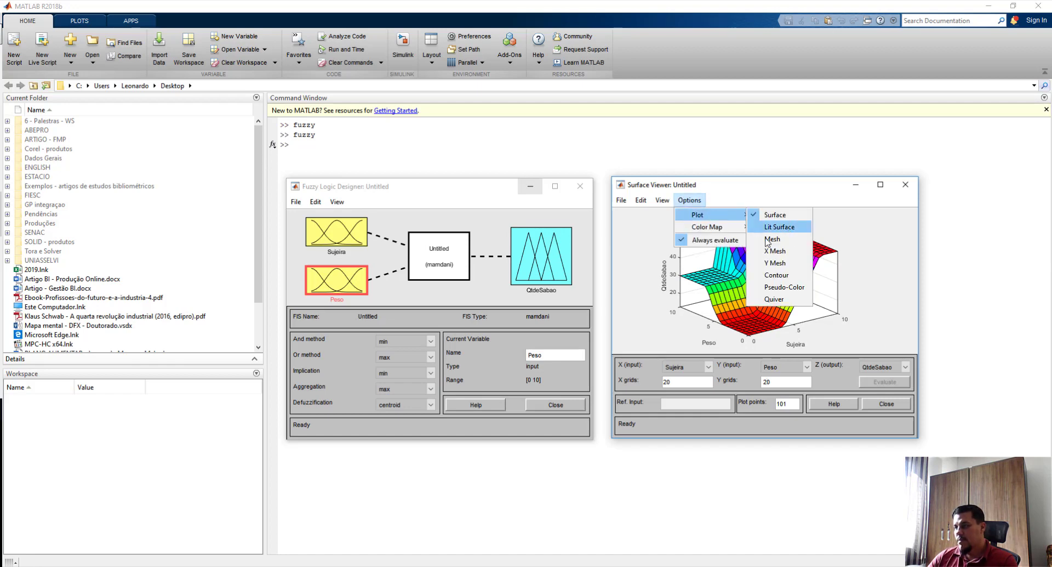
left_click(785, 229)
left_click(689, 201)
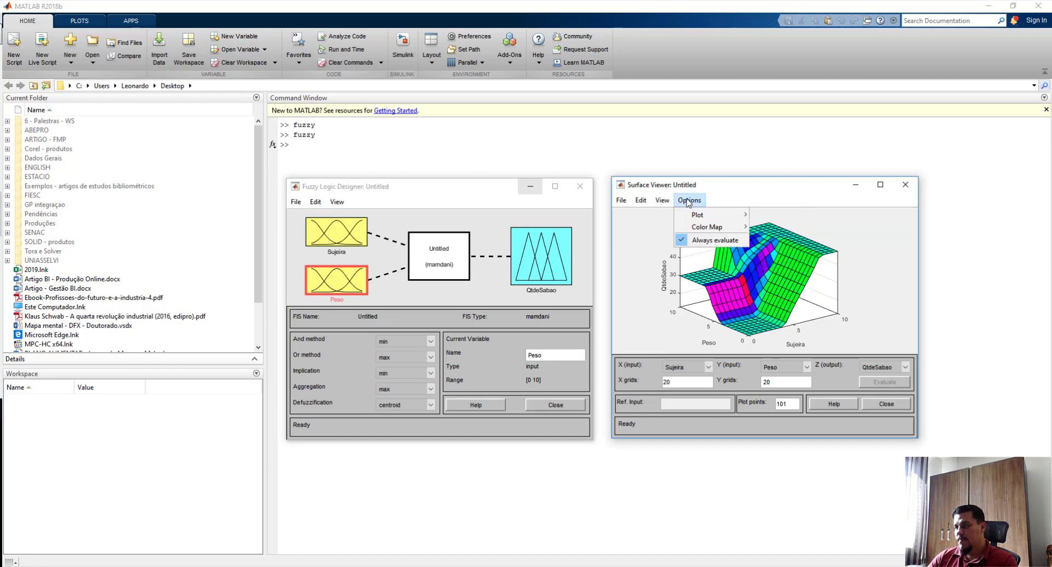
mouse_move(735, 215)
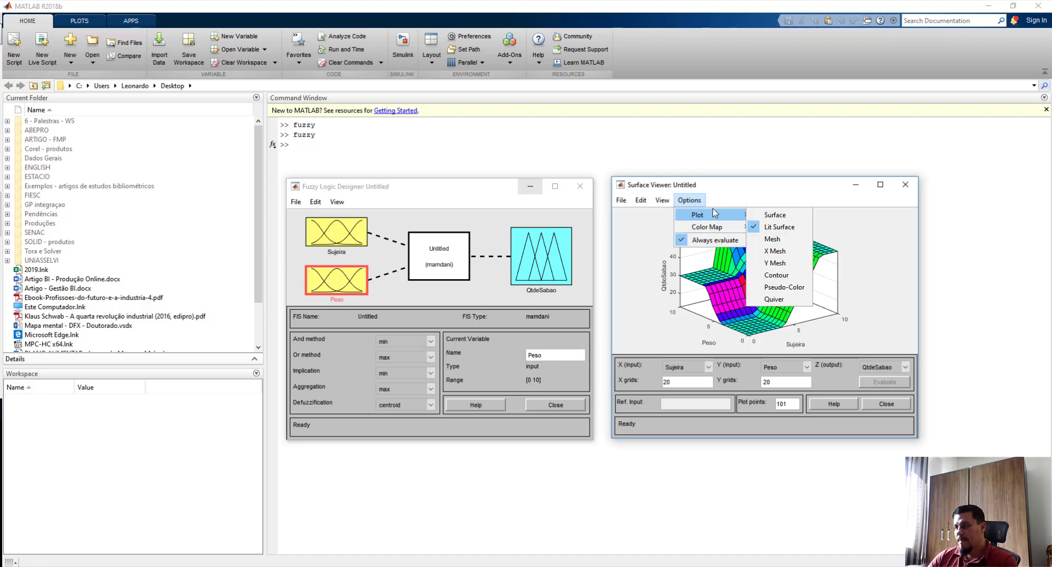
left_click(772, 253)
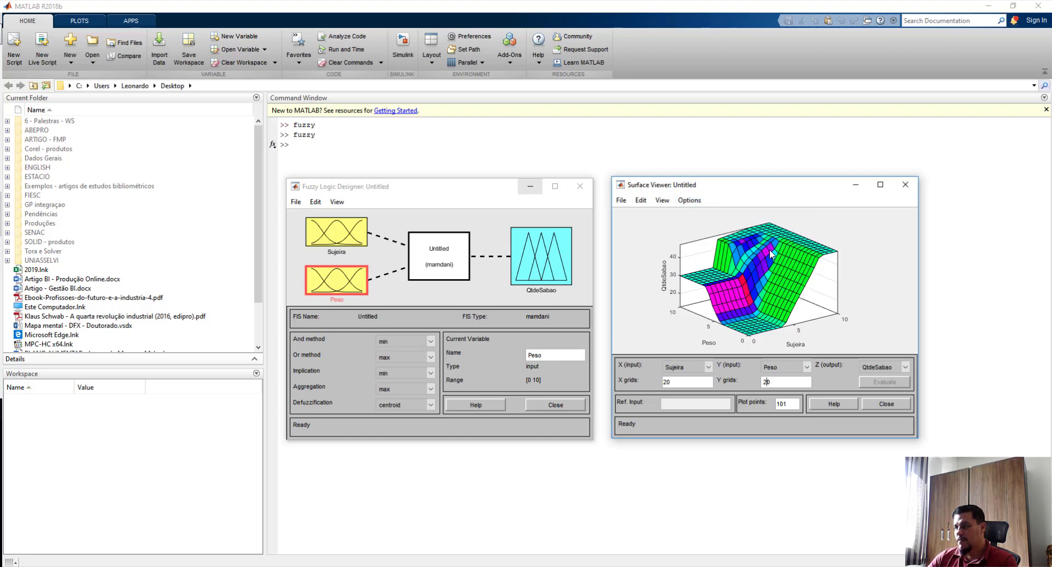
left_click(689, 200)
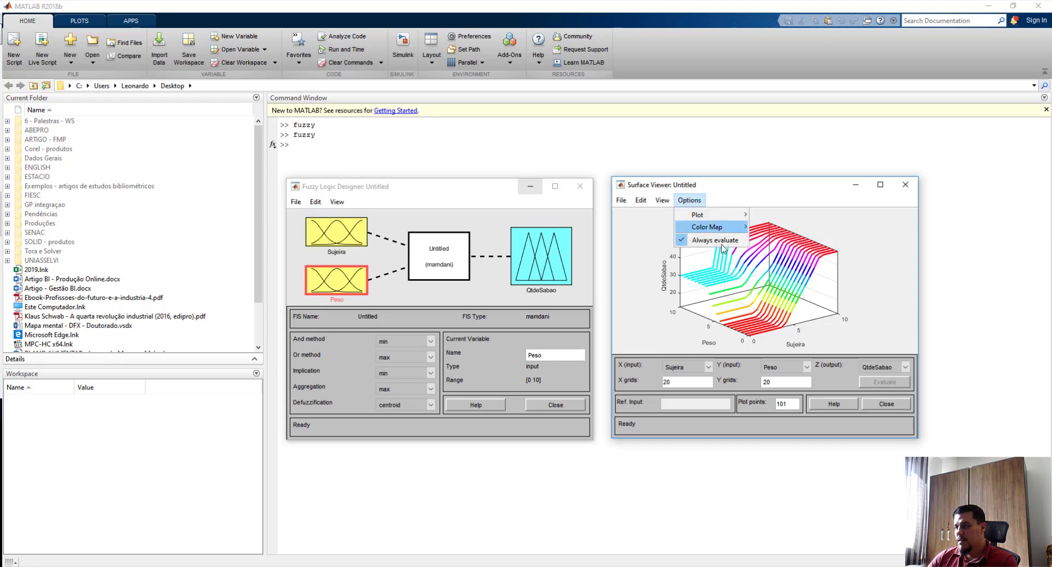
mouse_move(728, 215)
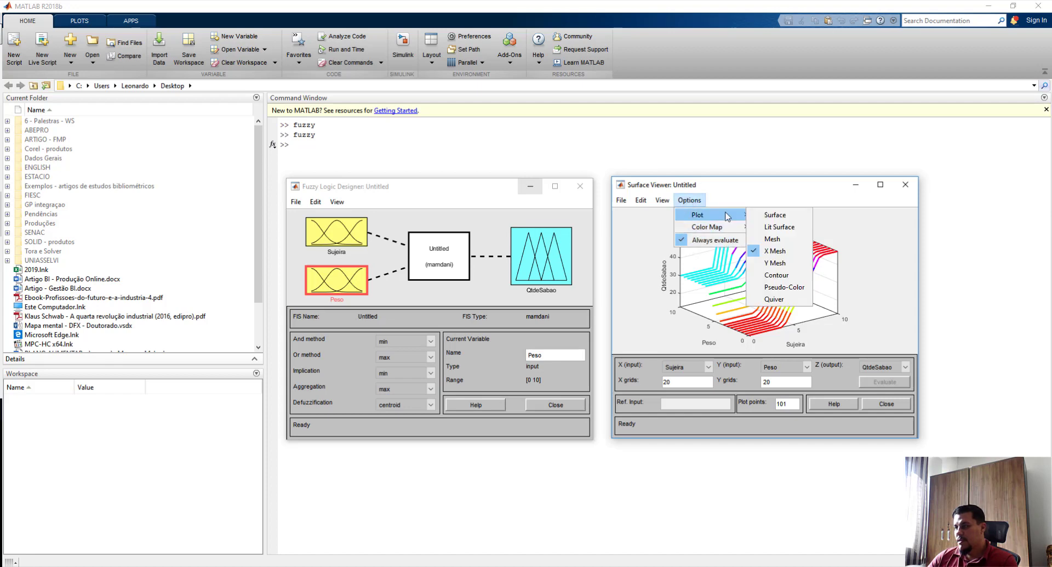
left_click(777, 288)
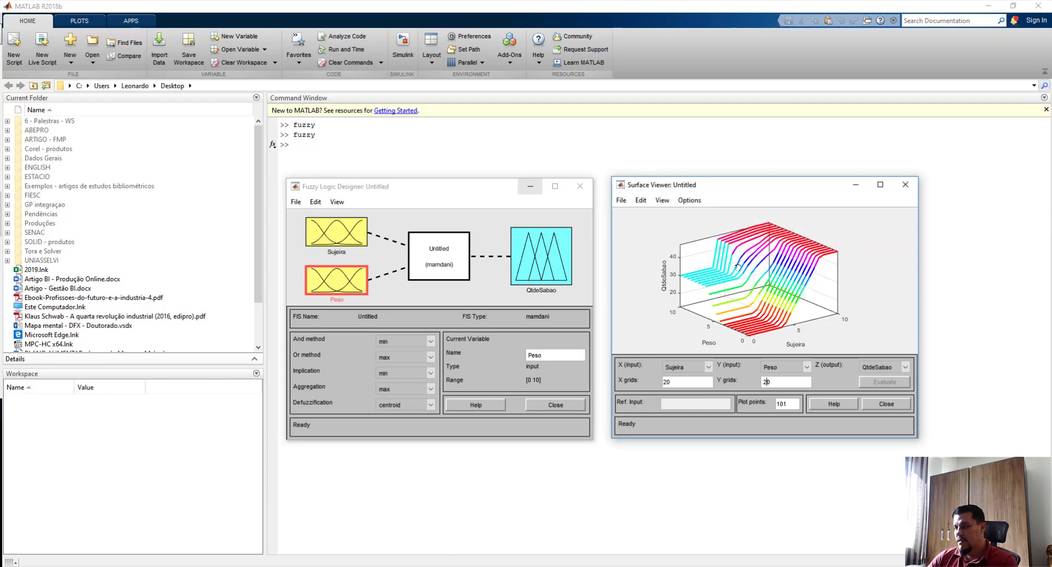
left_click(704, 204)
mouse_move(720, 220)
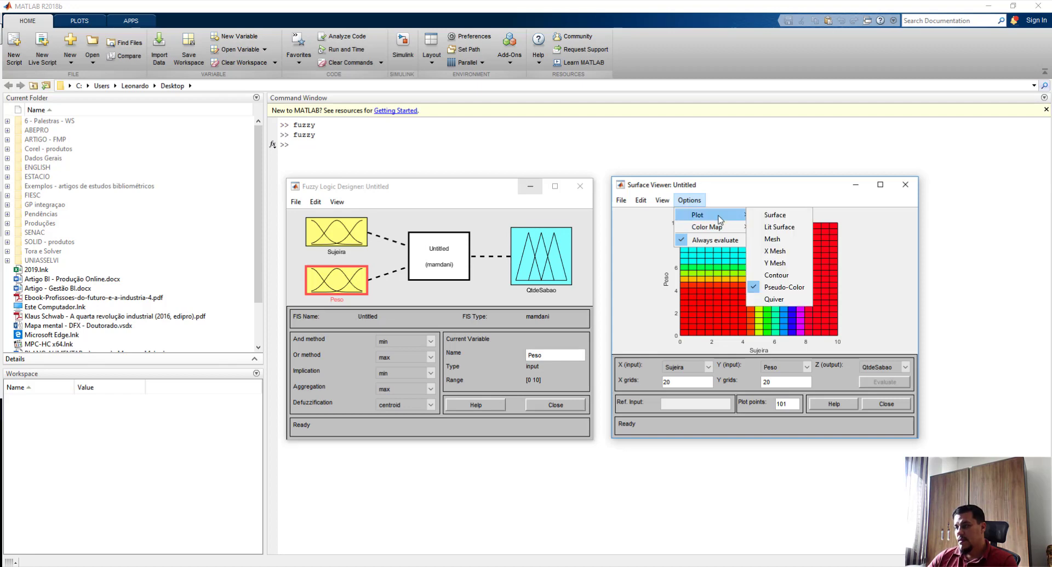
left_click(775, 215)
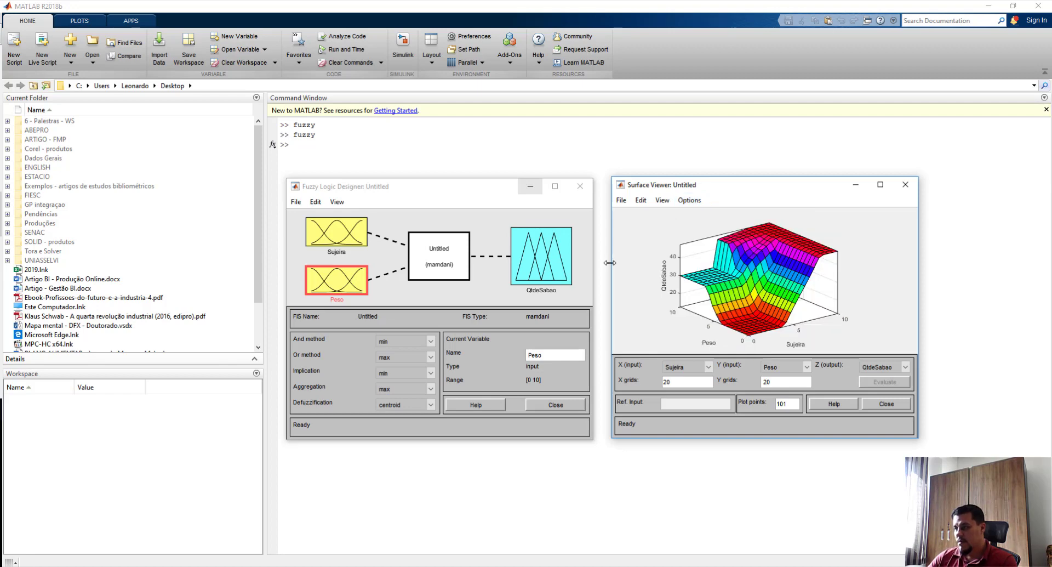